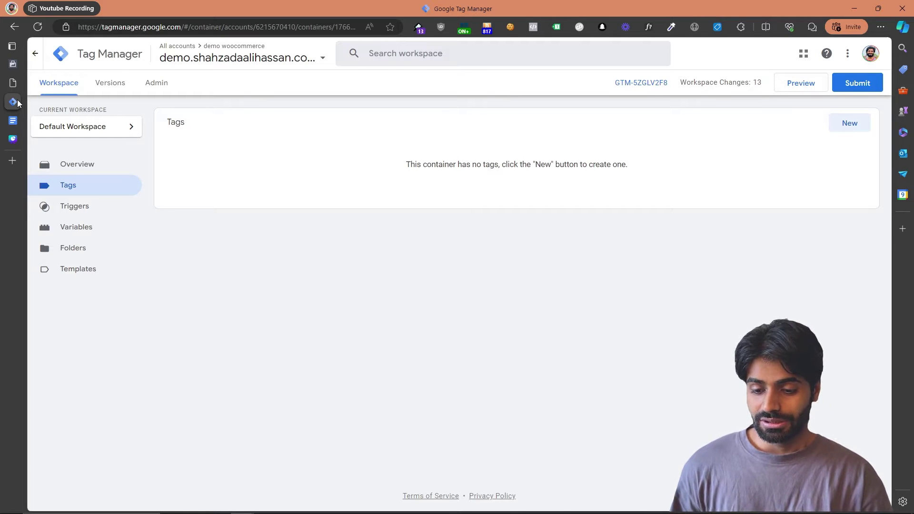
Switch to the WordPress admin, search for new plugins with "gtm4wp", and install and activate the GTM4WP plugin
click(16, 84)
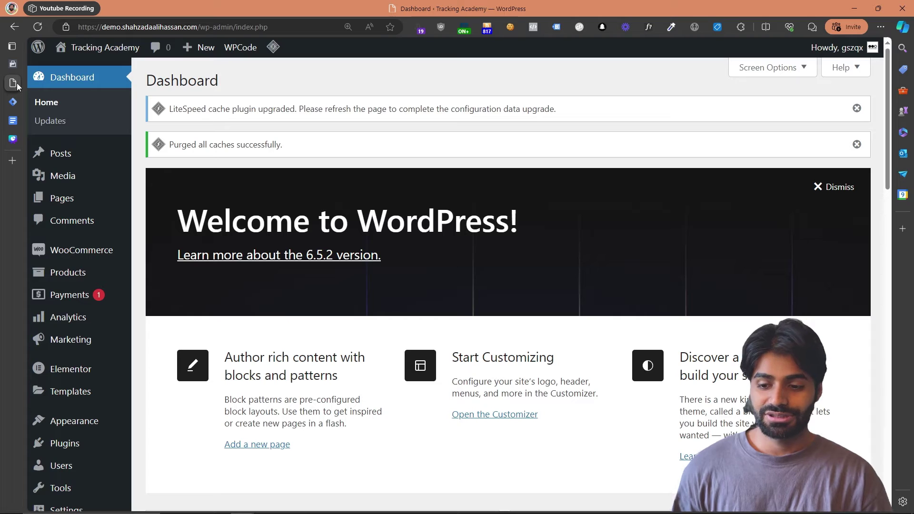
scroll(76, 350, down, 3)
mouse_move(76, 354)
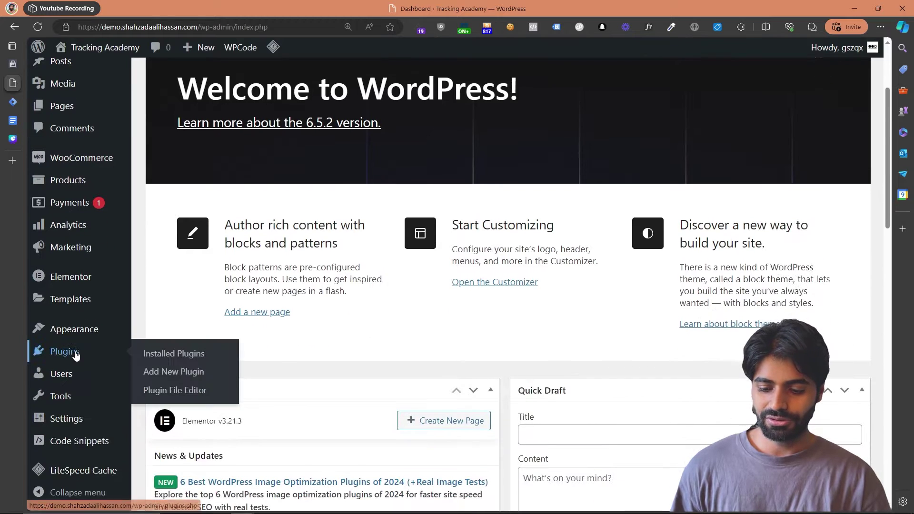
click(184, 376)
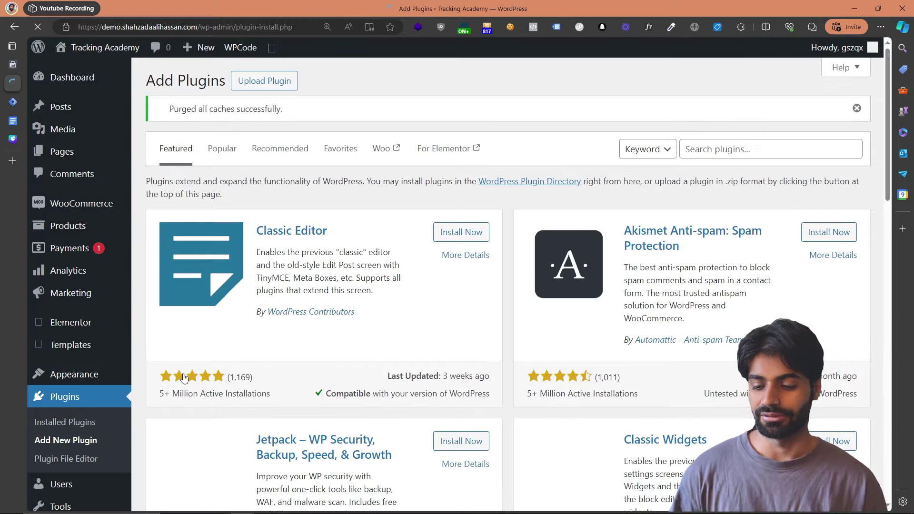
click(763, 152)
text(gtm4wp)
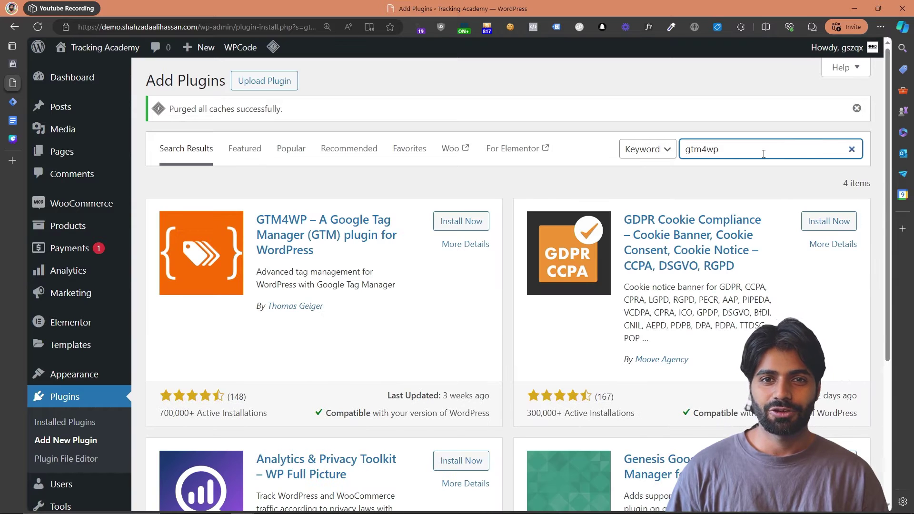
click(482, 222)
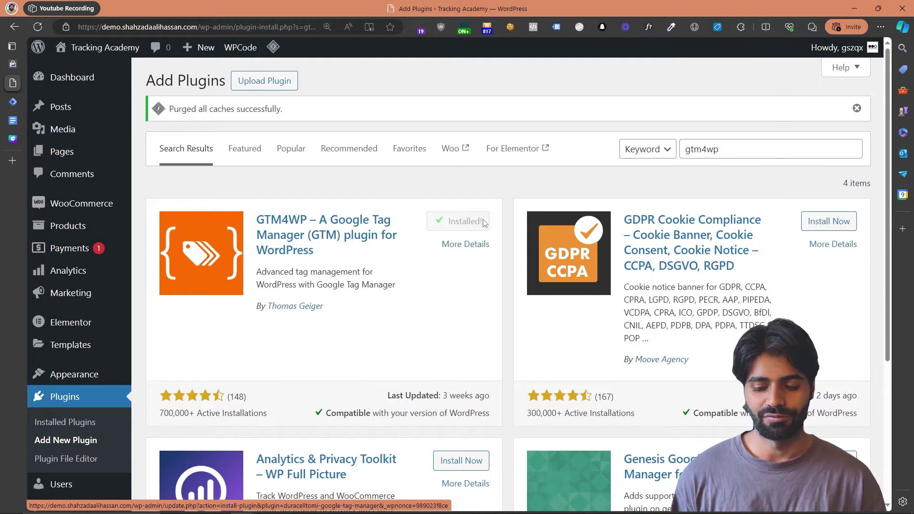
click(483, 222)
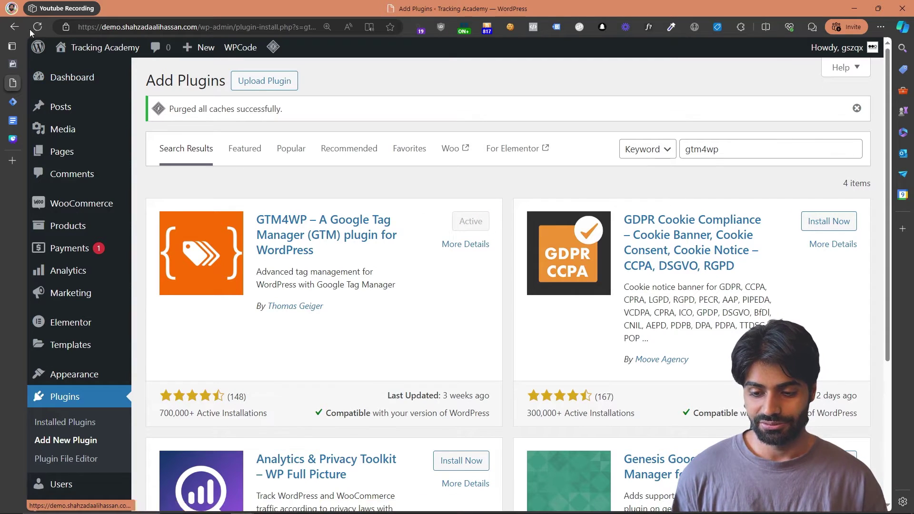
Open the Google Tag Manager for WordPress options in the site's settings and read the notice about the missing GTM ID
scroll(116, 230, down, 5)
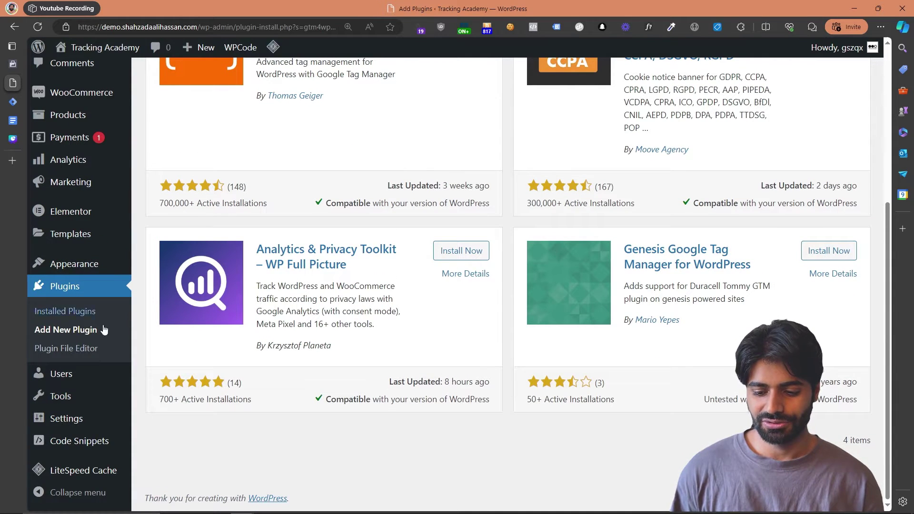
mouse_move(69, 422)
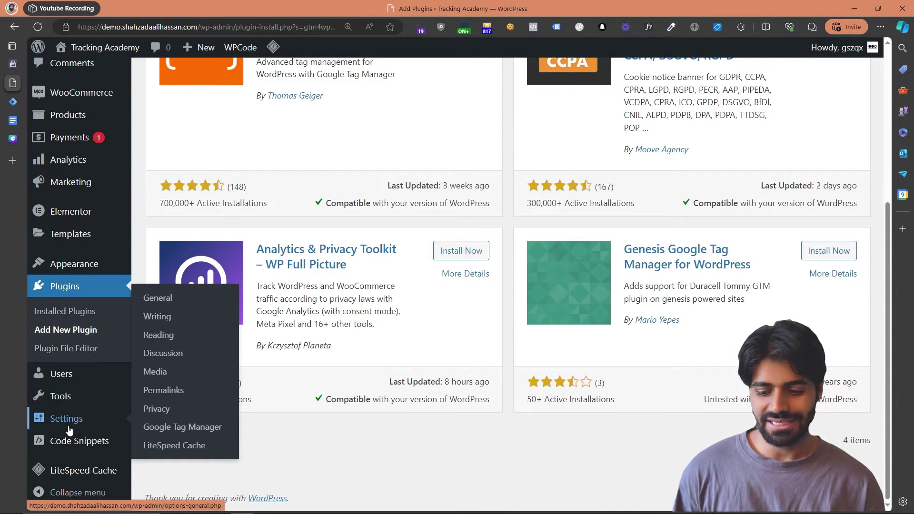
click(141, 428)
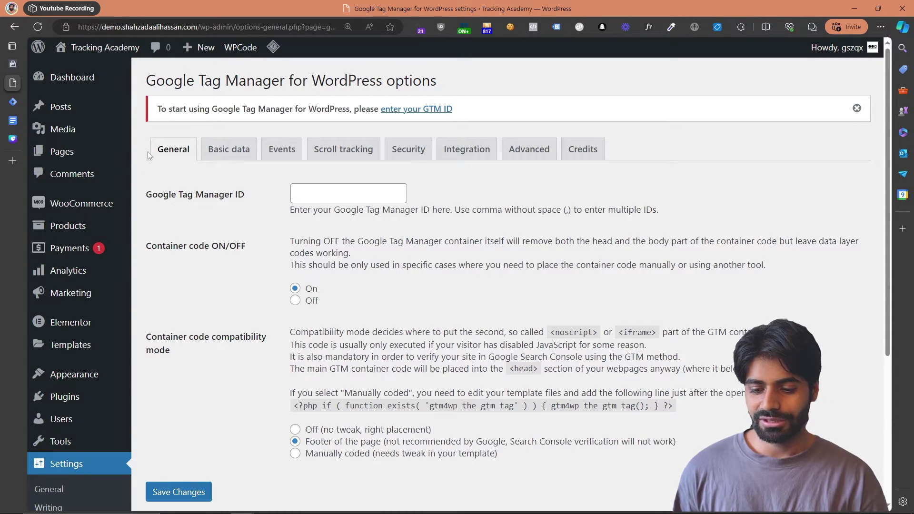
drag(157, 111, 471, 108)
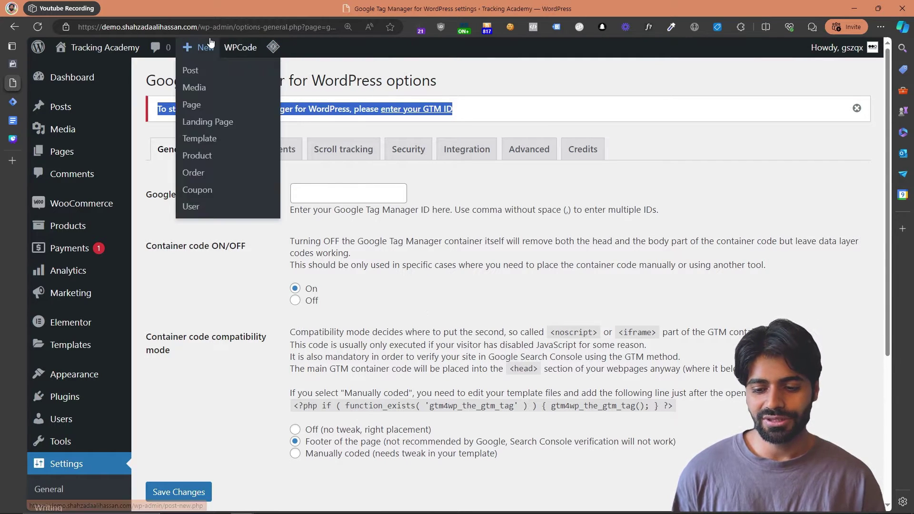
Switch to Google Tag Manager and copy the demo container's ID from the head code of its installation snippets
click(48, 101)
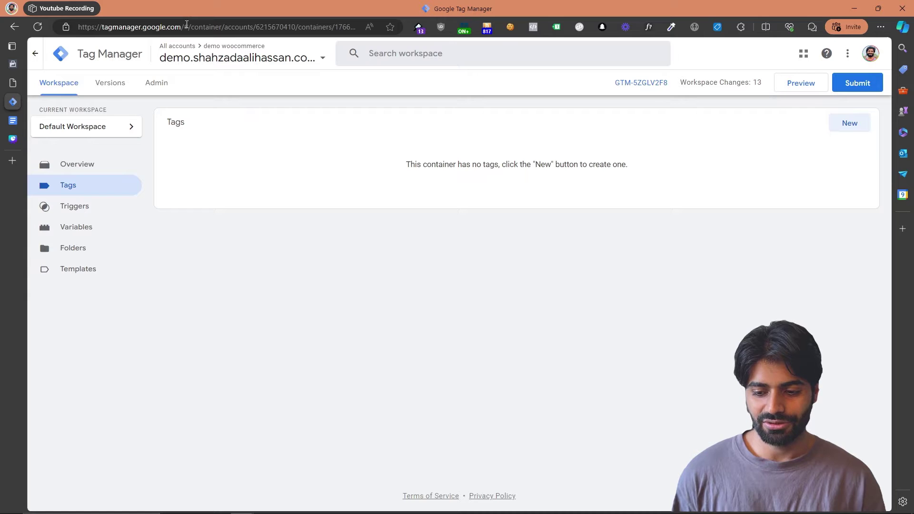
drag(186, 26, 78, 29)
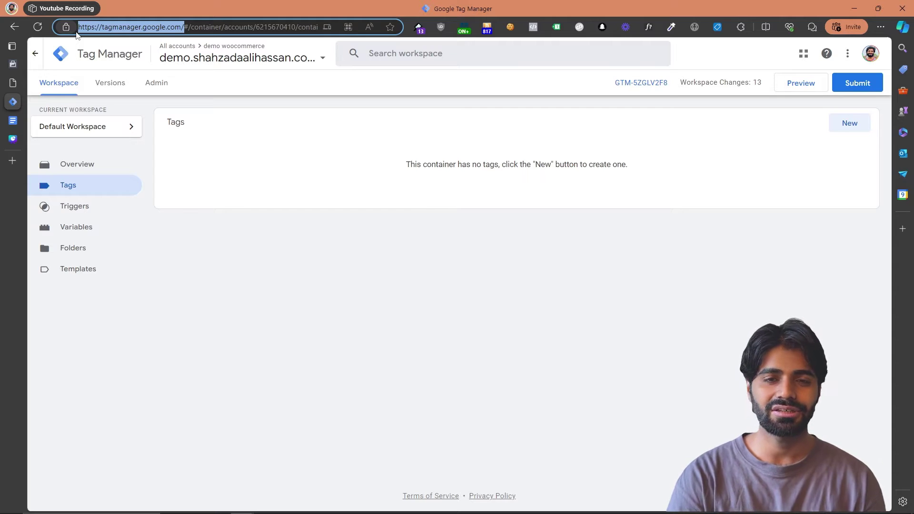
click(230, 46)
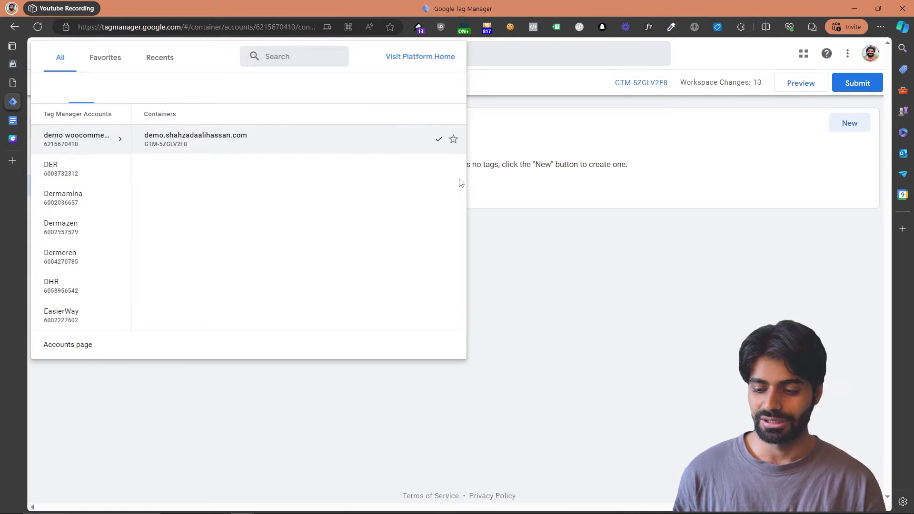
click(629, 158)
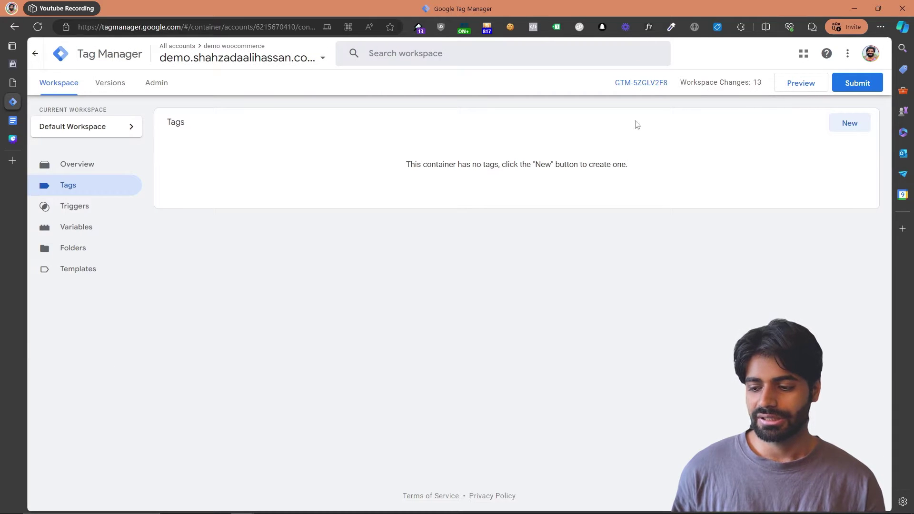
click(647, 86)
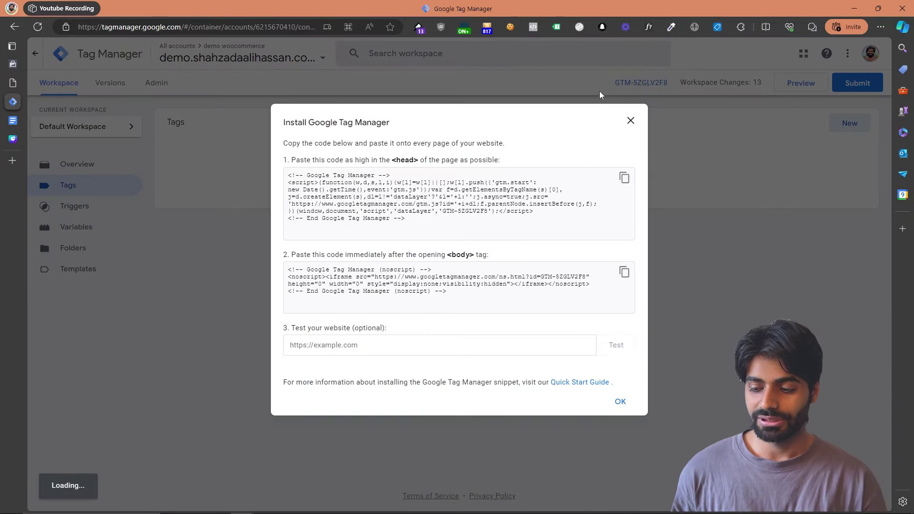
drag(443, 214, 489, 215)
right_click(488, 214)
click(499, 223)
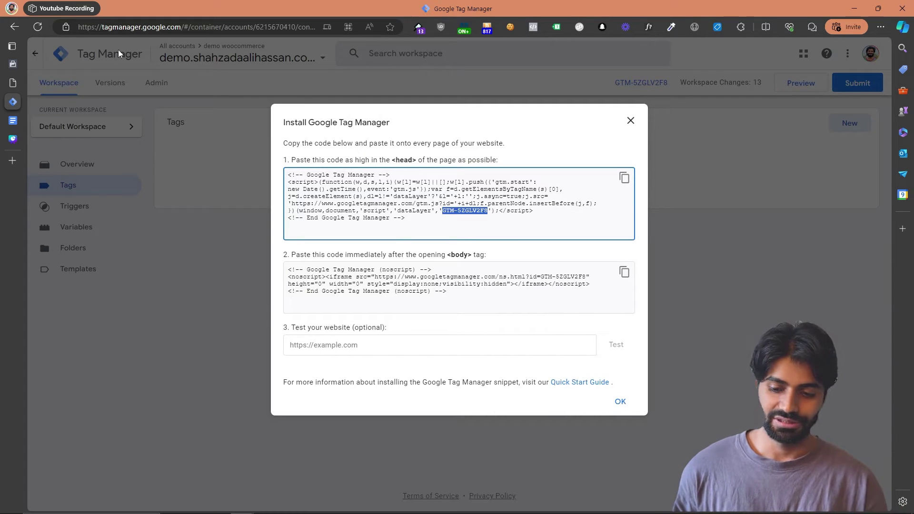
Back in WordPress, enter the copied container ID as the Google Tag Manager ID, set the container code to On, and save
click(13, 85)
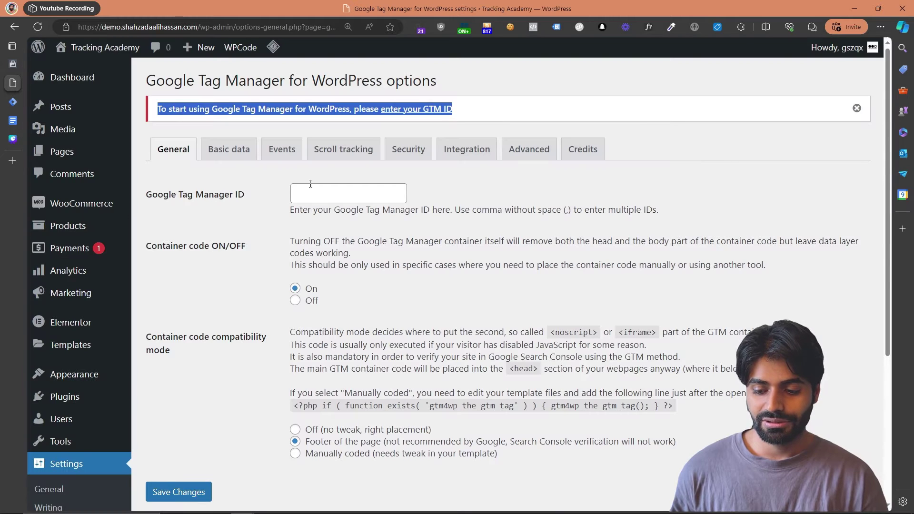
click(323, 197)
key(ctrl+v)
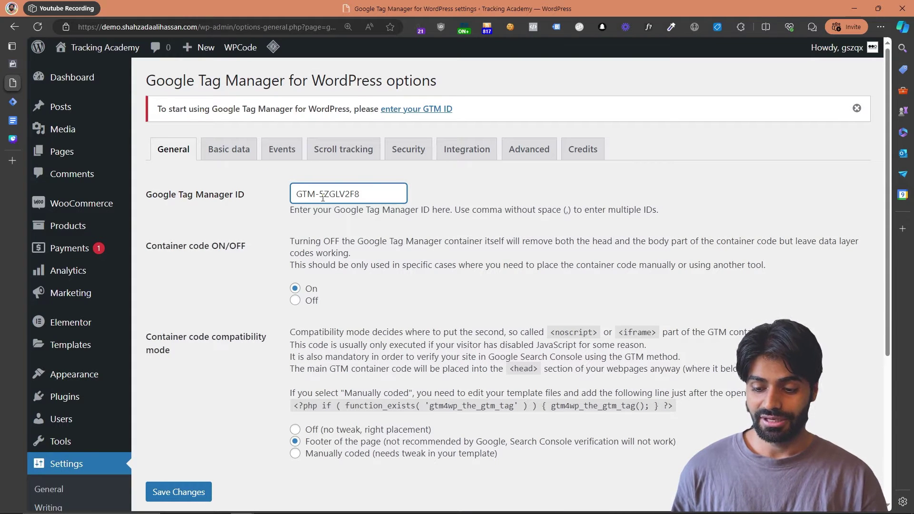
click(175, 495)
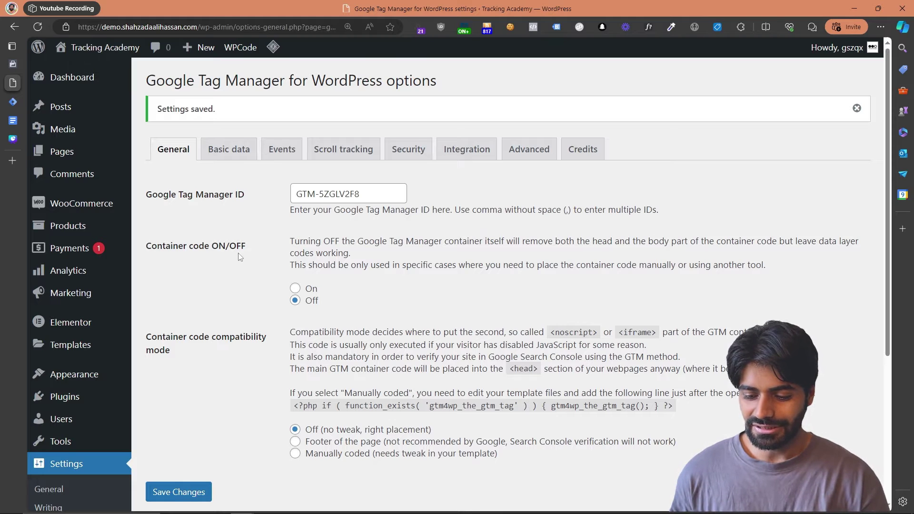
click(296, 289)
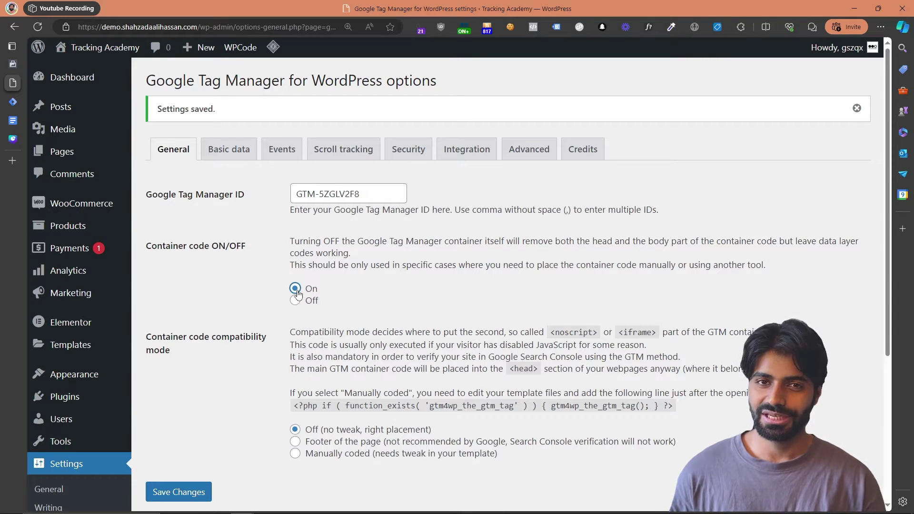
click(181, 495)
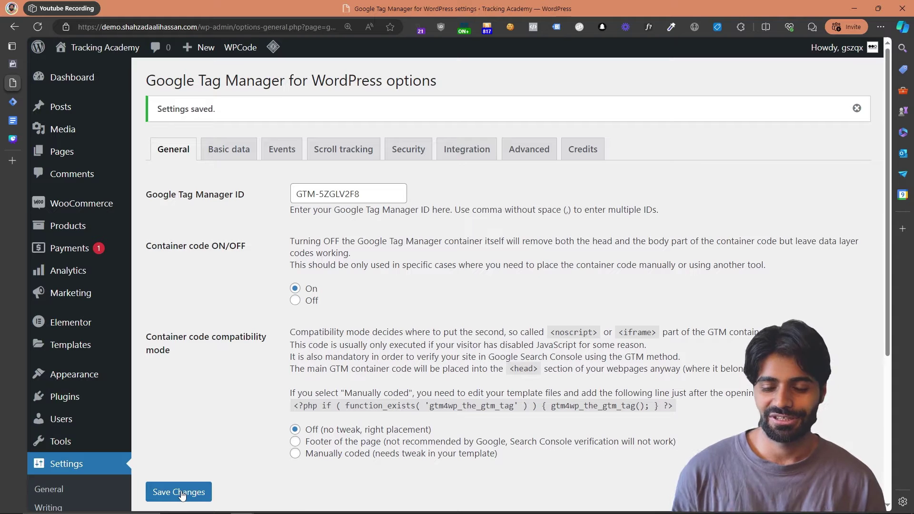
Return to Google Tag Manager, dismiss the installation snippets, and start a preview connected to the demo site's /shop/ page
mouse_move(6, 102)
click(42, 100)
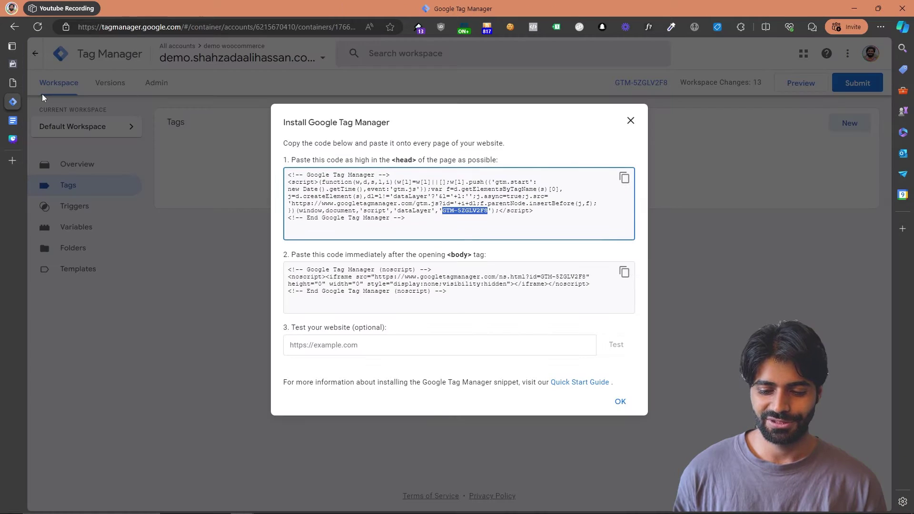
click(631, 121)
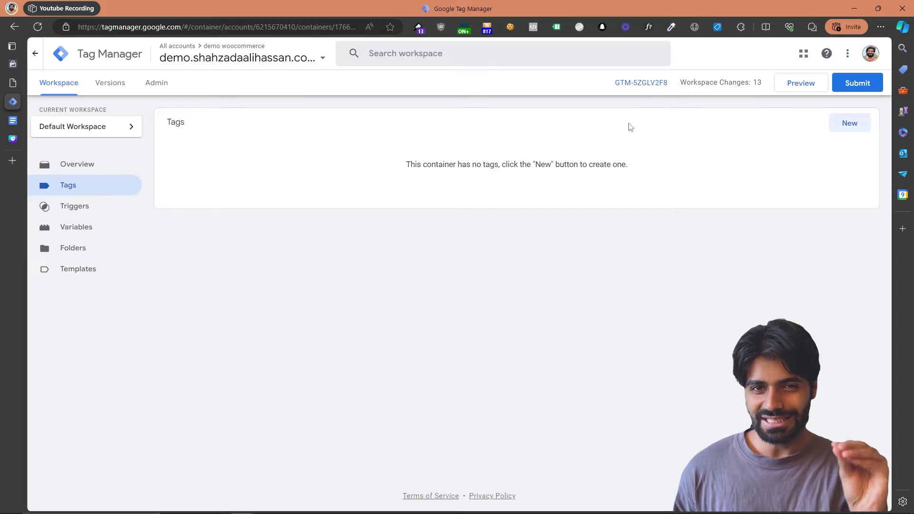
click(803, 88)
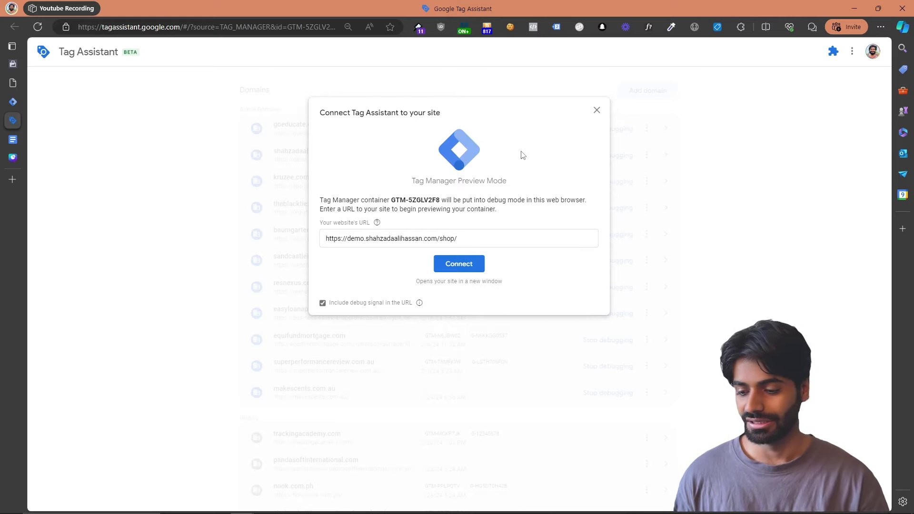
drag(502, 238, 305, 229)
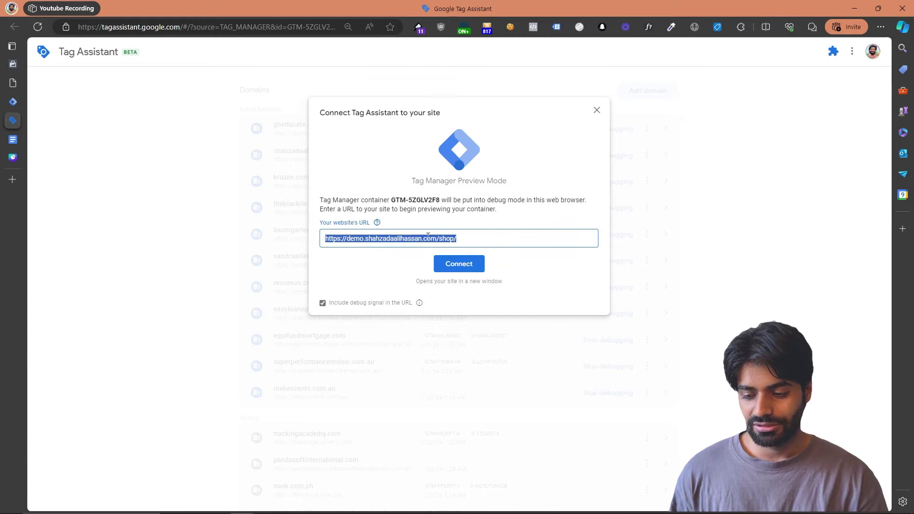
click(459, 263)
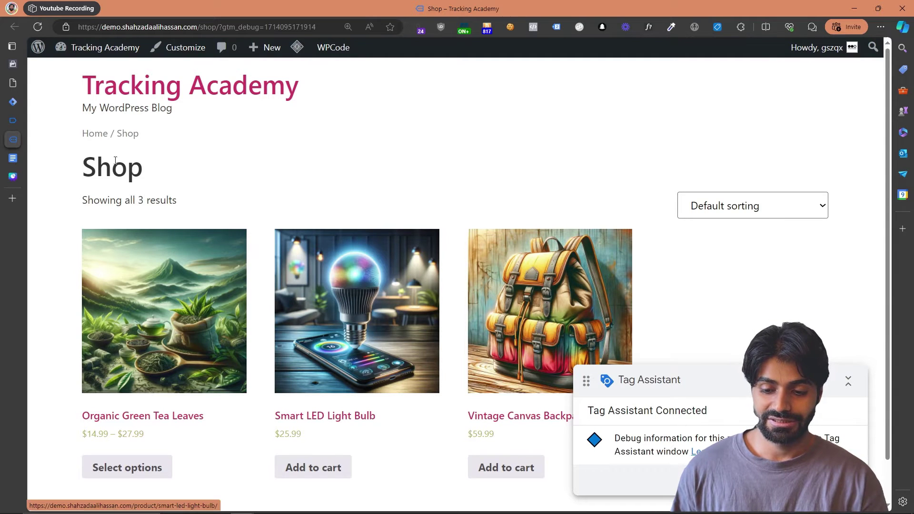
Check the preview connection in Tag Assistant and dismiss its connection dialog
click(16, 121)
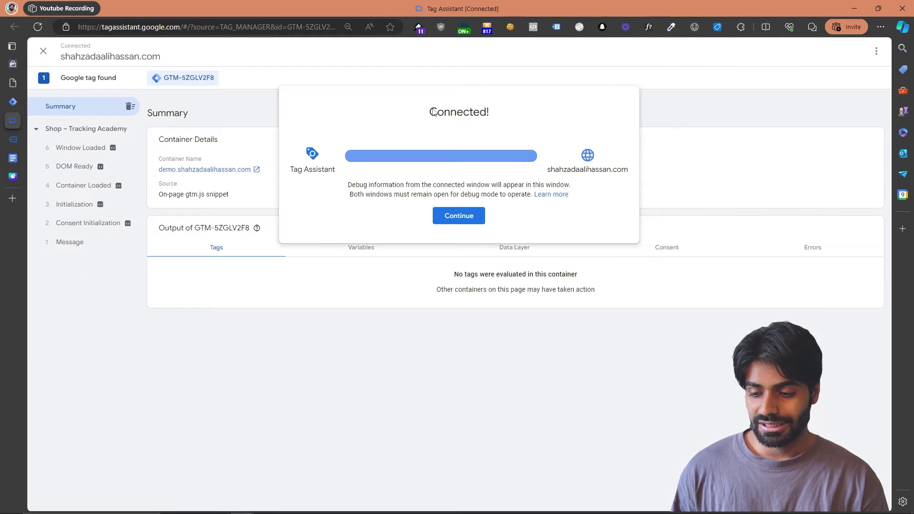
drag(433, 113, 496, 116)
key(Escape)
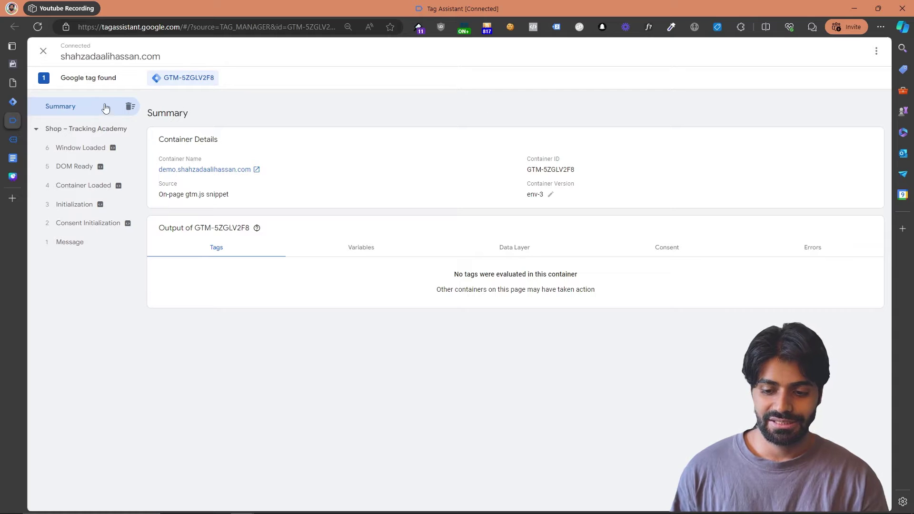
Inspect the Google tags installed on the shop page with the Tag Assistant Legacy extension
click(13, 142)
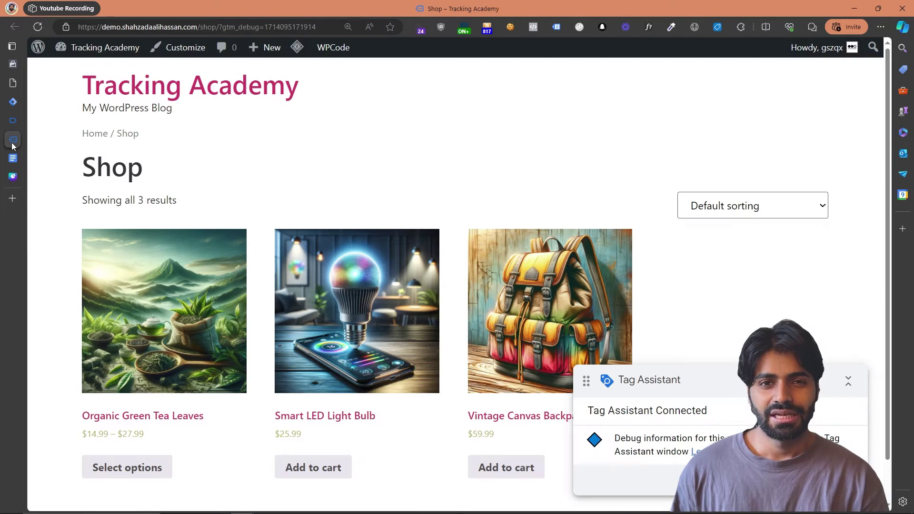
click(553, 25)
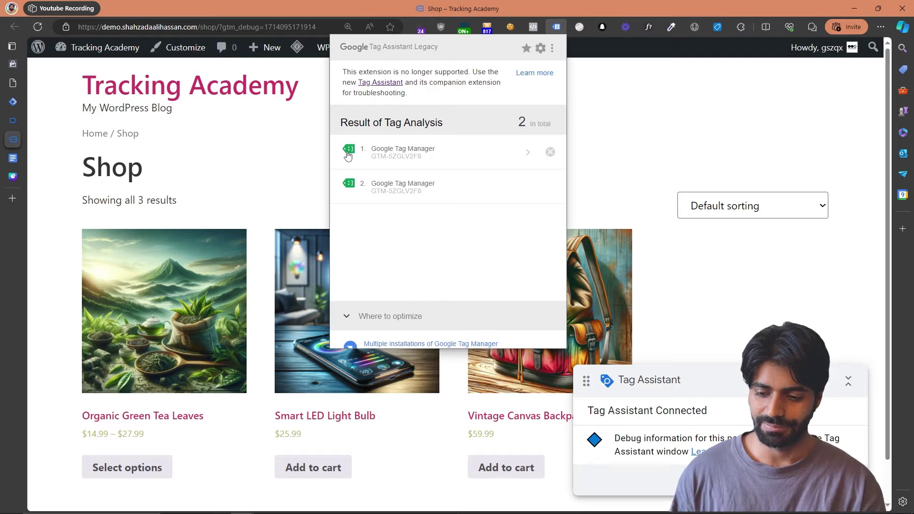
click(222, 176)
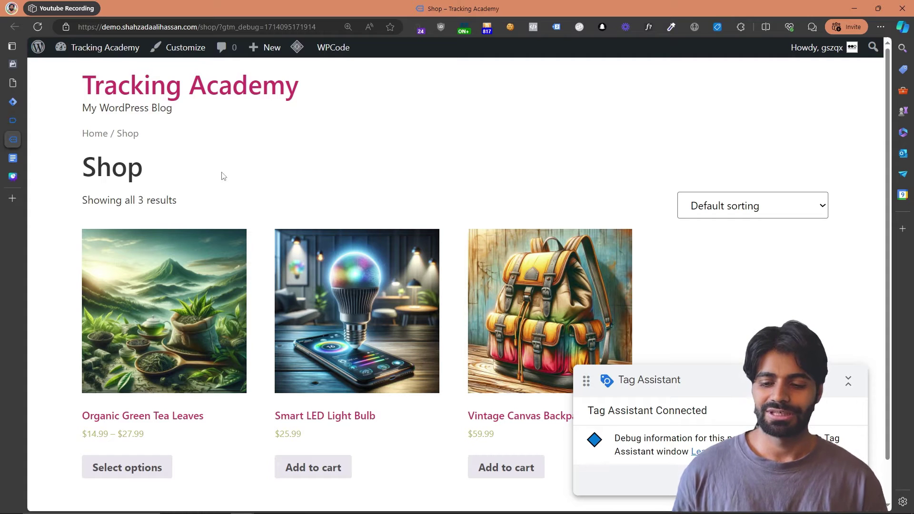
In Google Tag Manager, find the Facebook Pixel tag template by facebookarchive in the community gallery and add it to the workspace
click(15, 102)
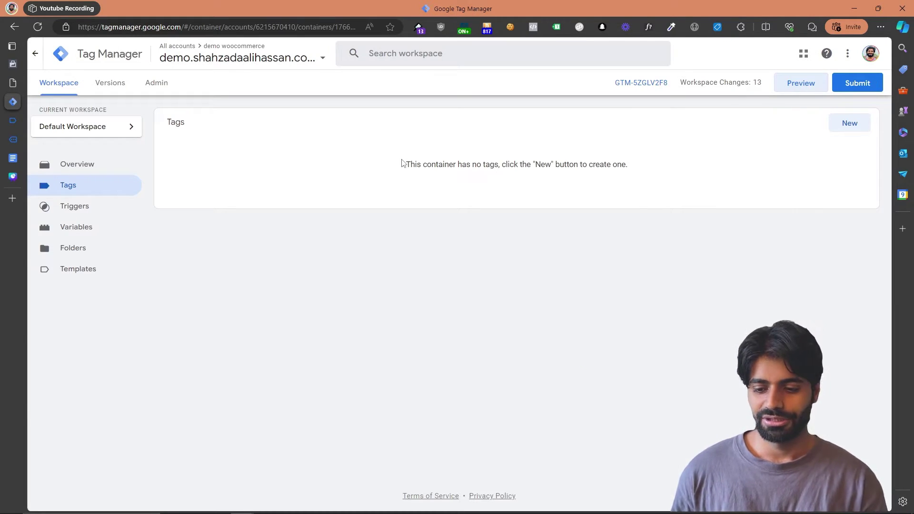
click(93, 275)
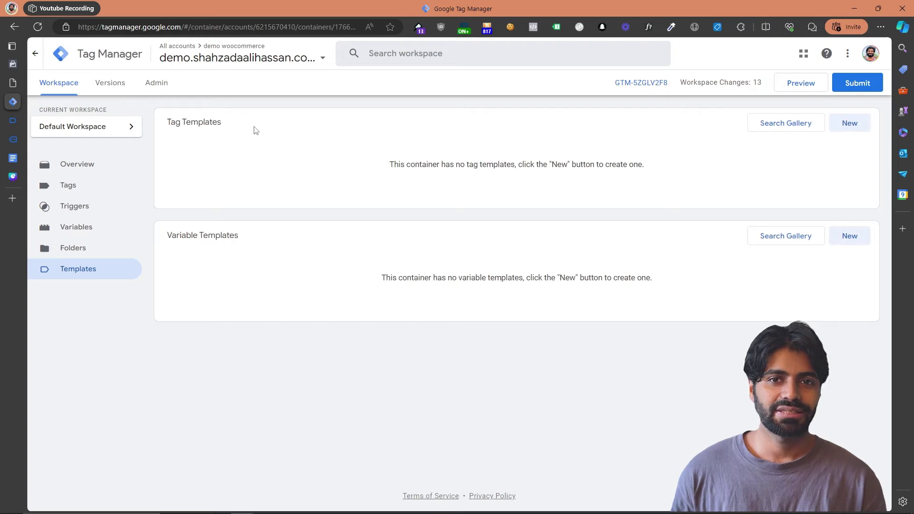
click(764, 130)
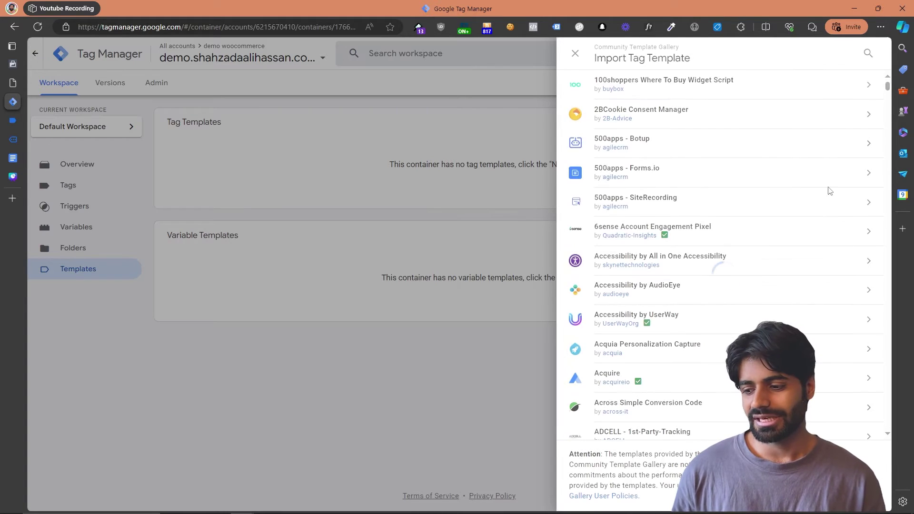
click(868, 53)
text(facebook)
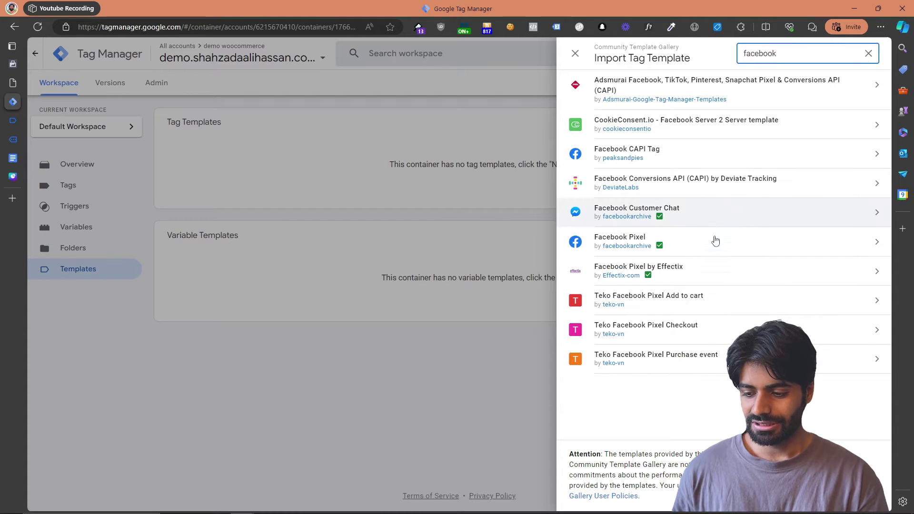
click(711, 246)
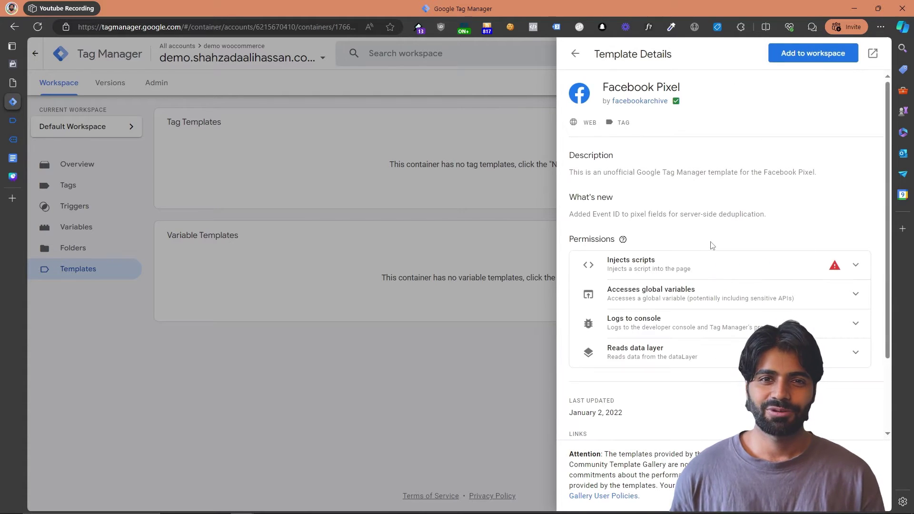
click(807, 53)
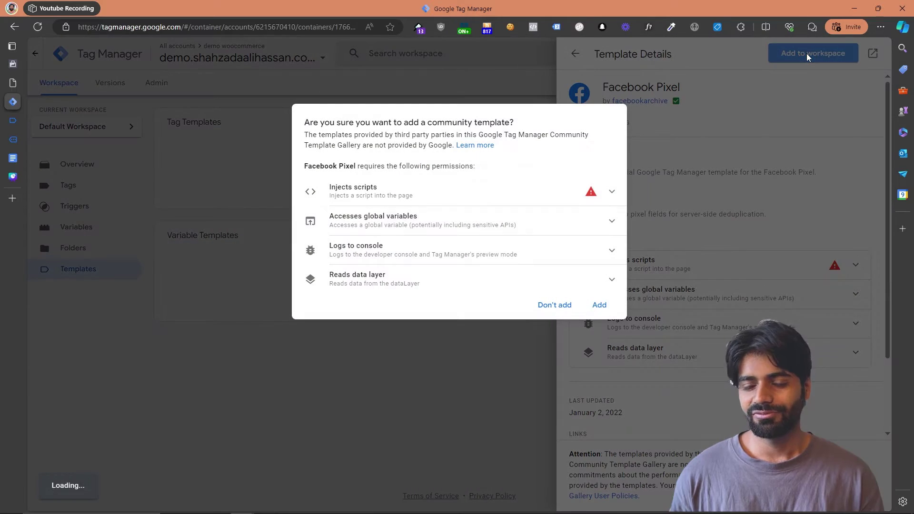
click(599, 304)
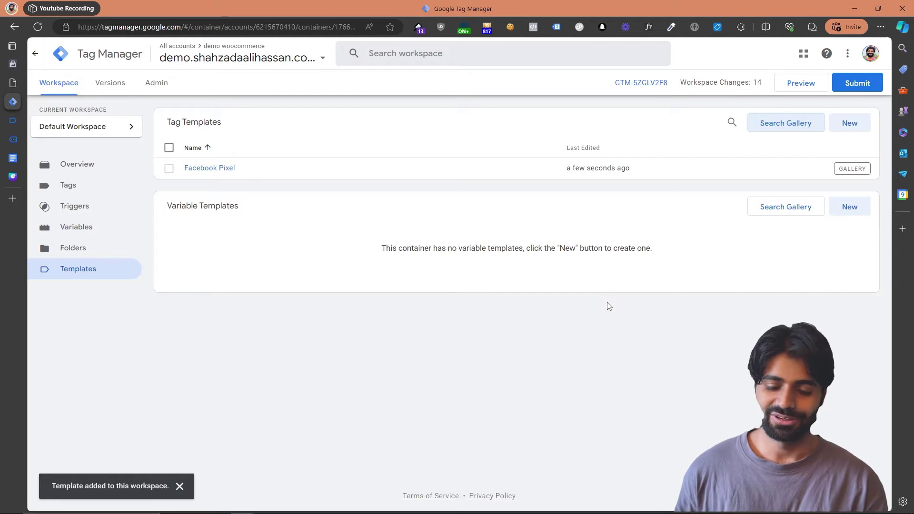
Create a new tag of type Facebook Pixel with the All Pages trigger
click(75, 193)
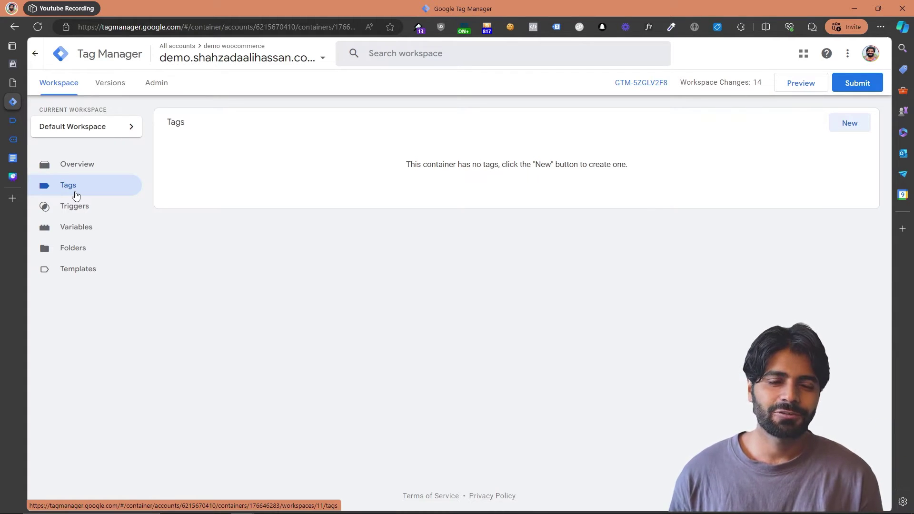
click(866, 133)
click(366, 304)
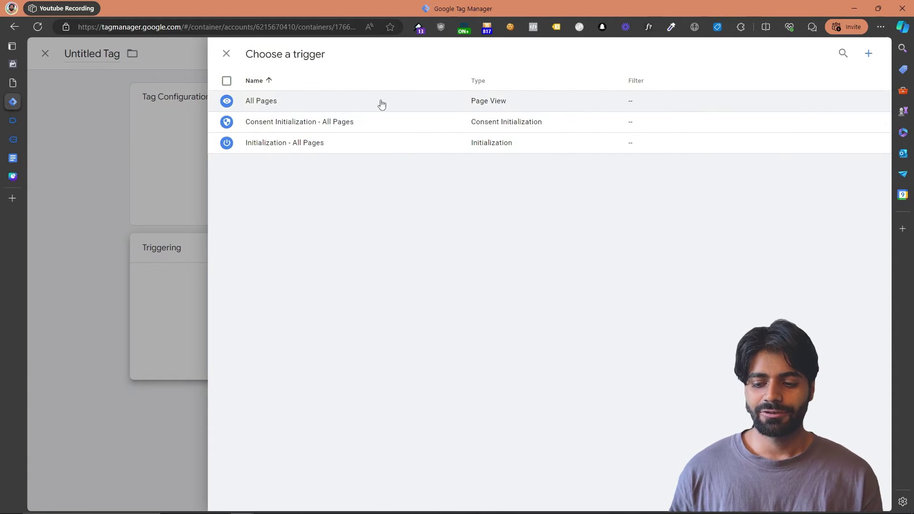
click(381, 102)
click(329, 140)
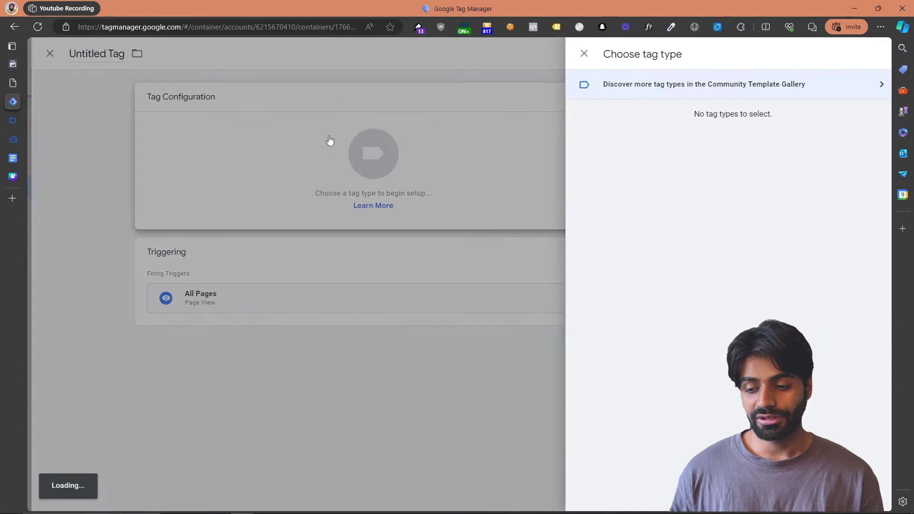
scroll(679, 420, down, 1)
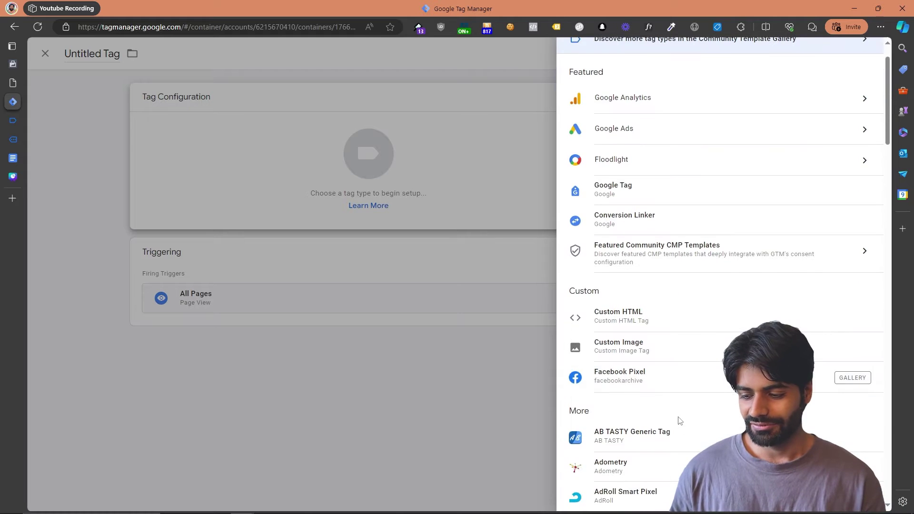
click(647, 386)
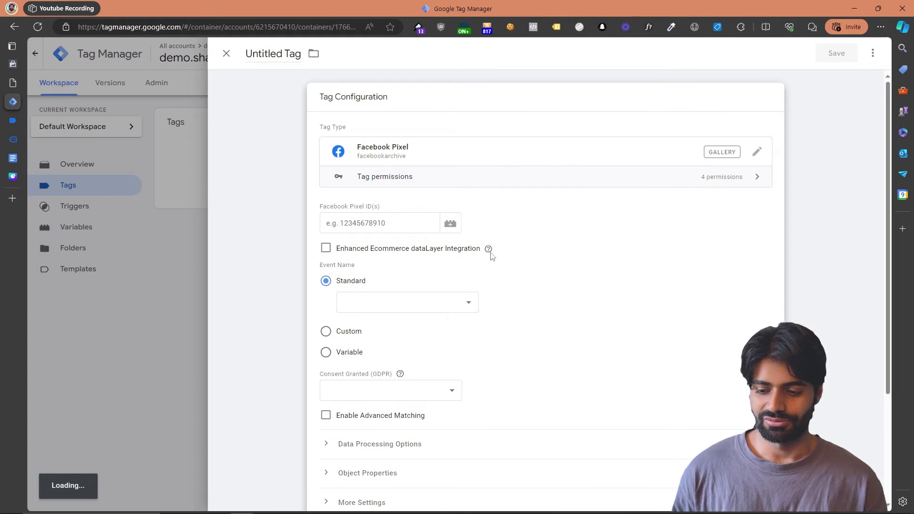
Switch to Meta Events Manager and copy the dataset ID of the Demo TrackingAcademy data source for the Facebook Pixel ID field
drag(387, 202, 322, 199)
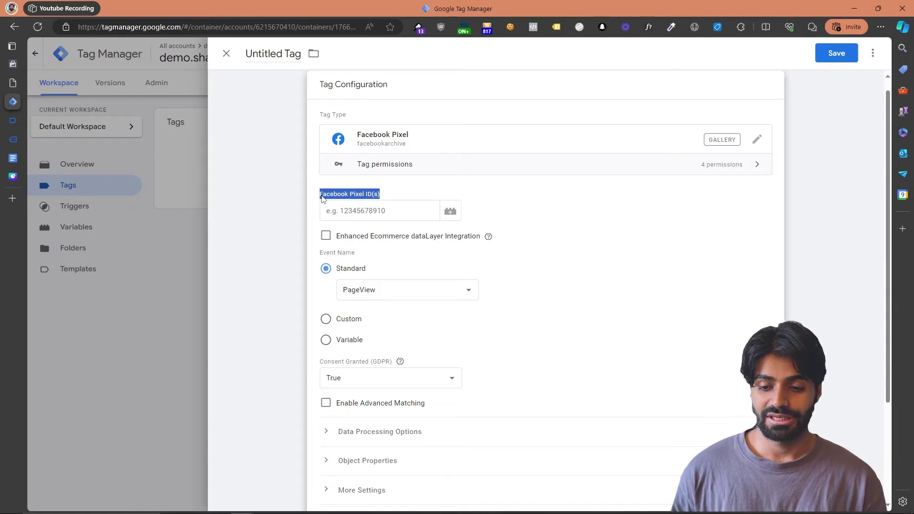
mouse_move(12, 63)
click(43, 63)
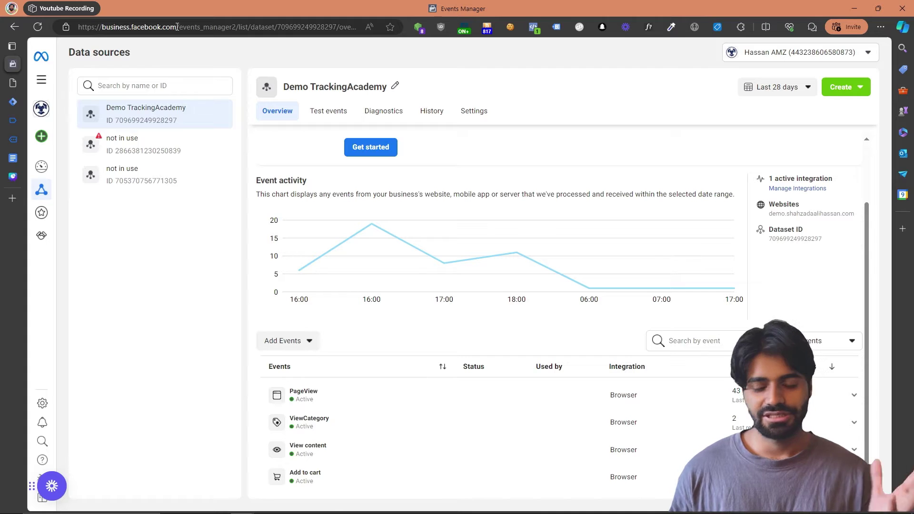
drag(177, 27, 101, 27)
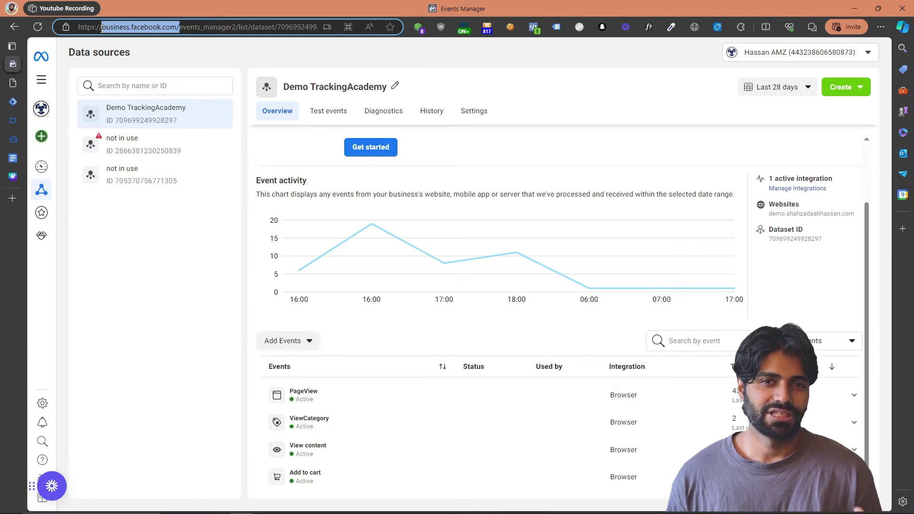
click(45, 83)
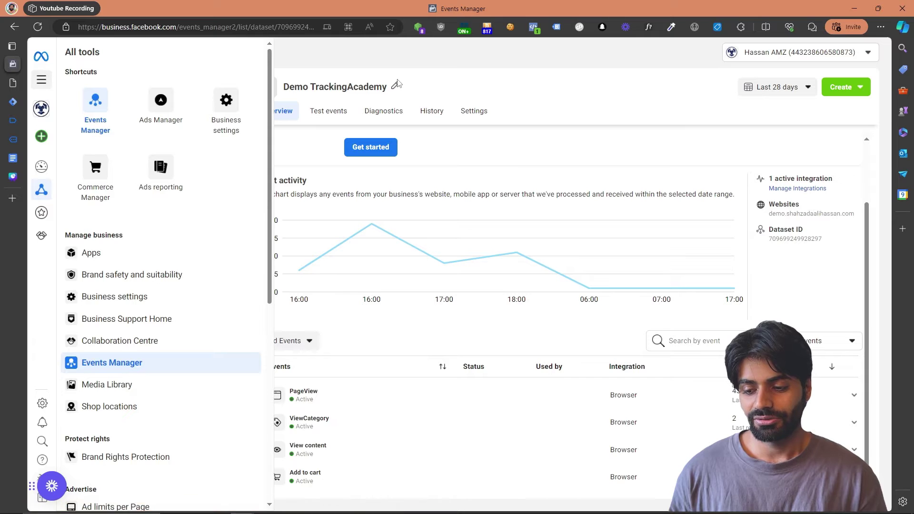
mouse_move(52, 191)
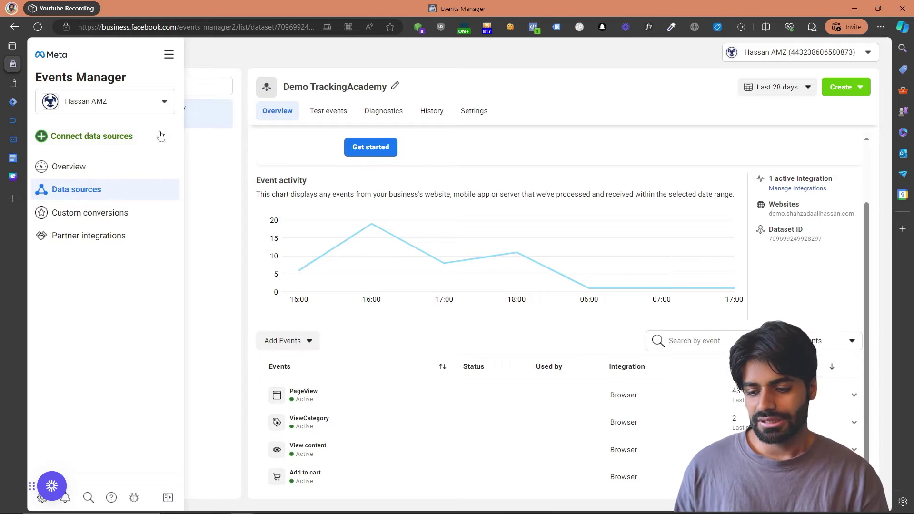
click(800, 241)
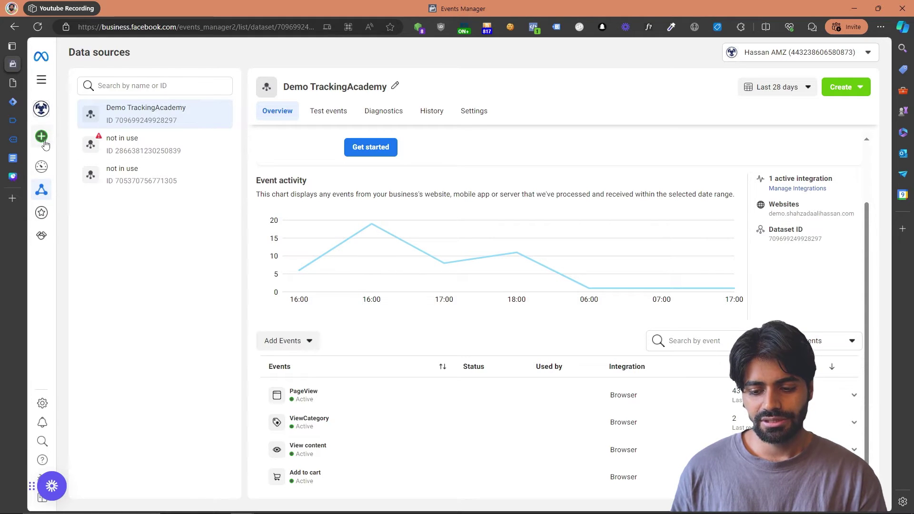
mouse_move(45, 144)
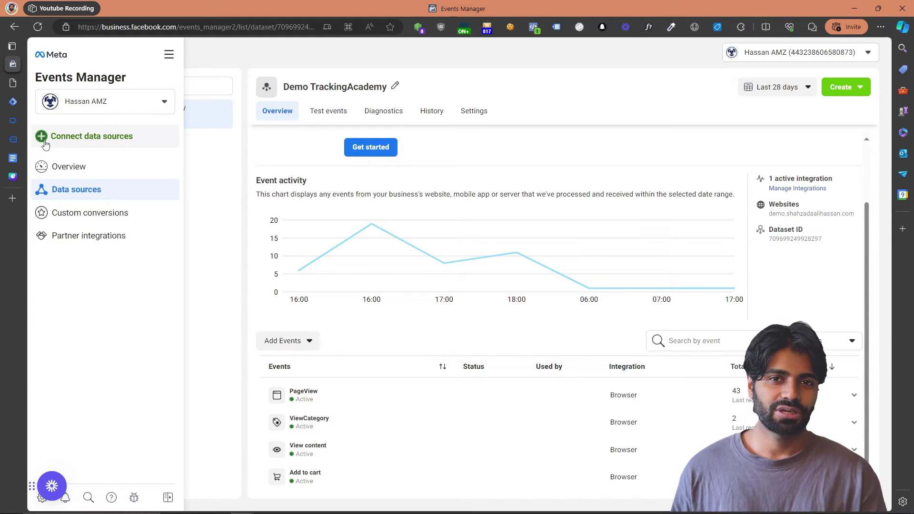
click(799, 243)
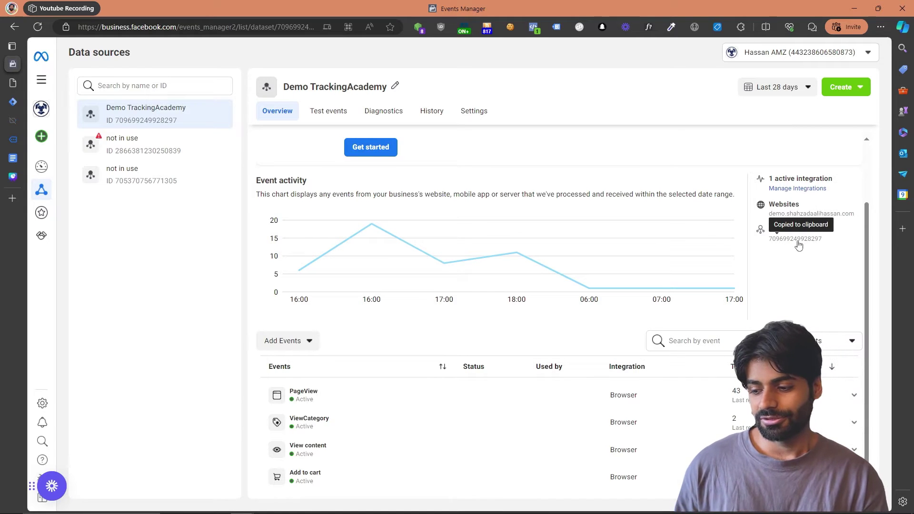
Back in Tag Manager, enter the copied dataset ID as the Facebook Pixel ID and name the tag "FB Configuration Tag"
click(13, 101)
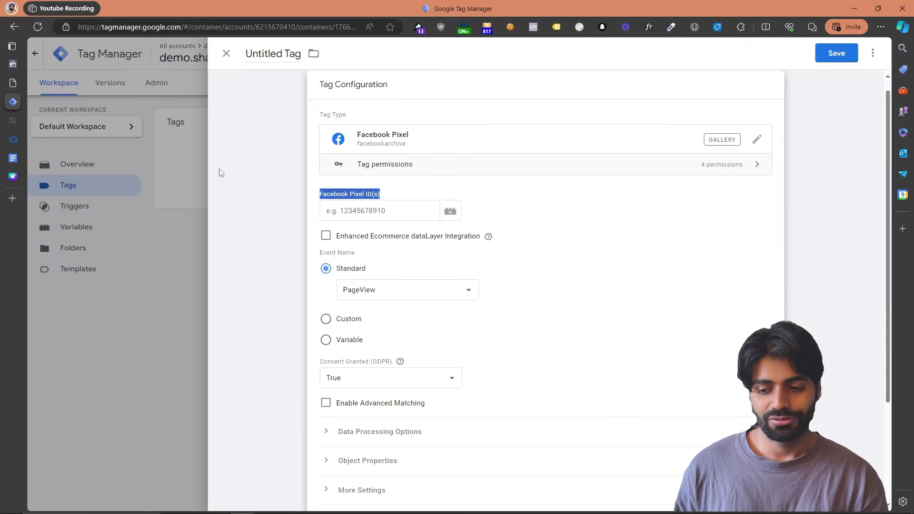
click(384, 213)
key(ctrl+v)
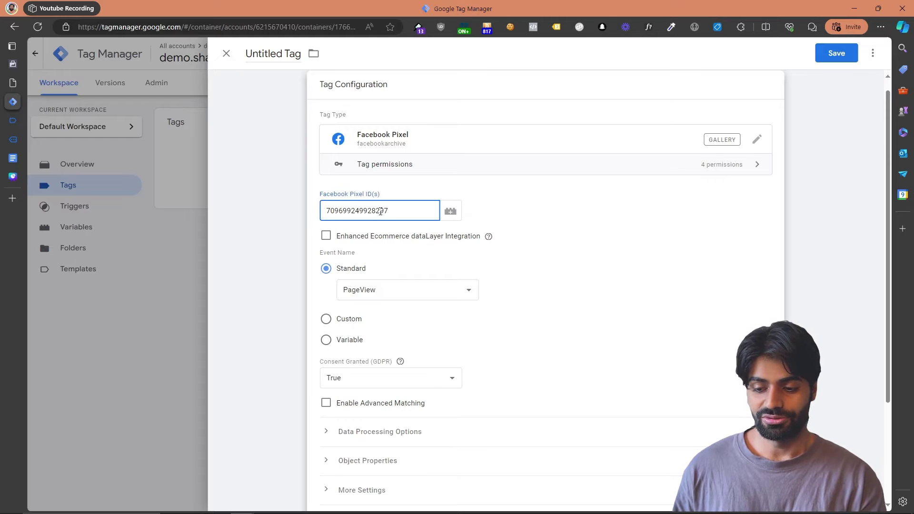
click(285, 54)
text(FB Configriatiopn Tag)
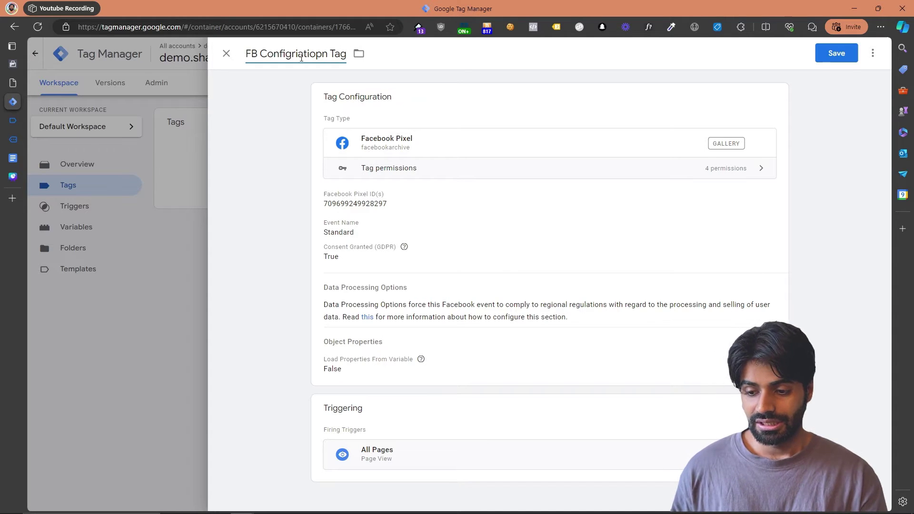
right_click(311, 56)
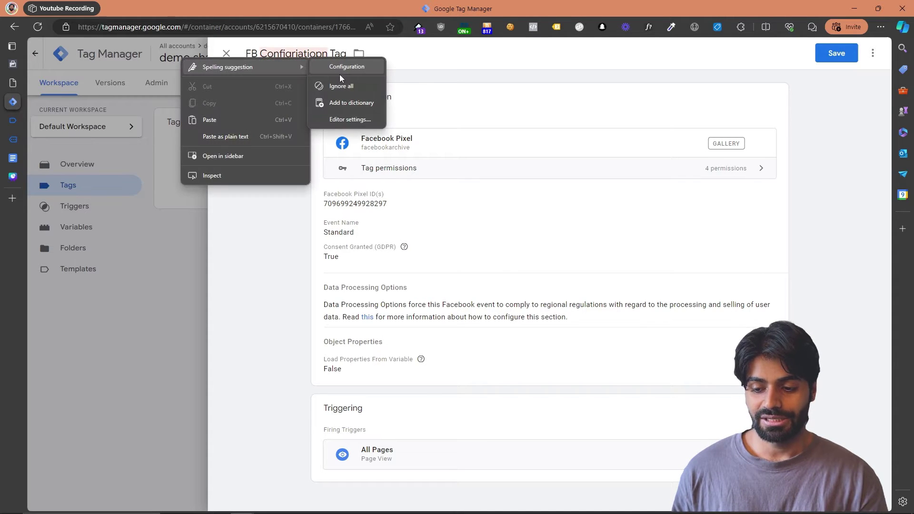
click(341, 68)
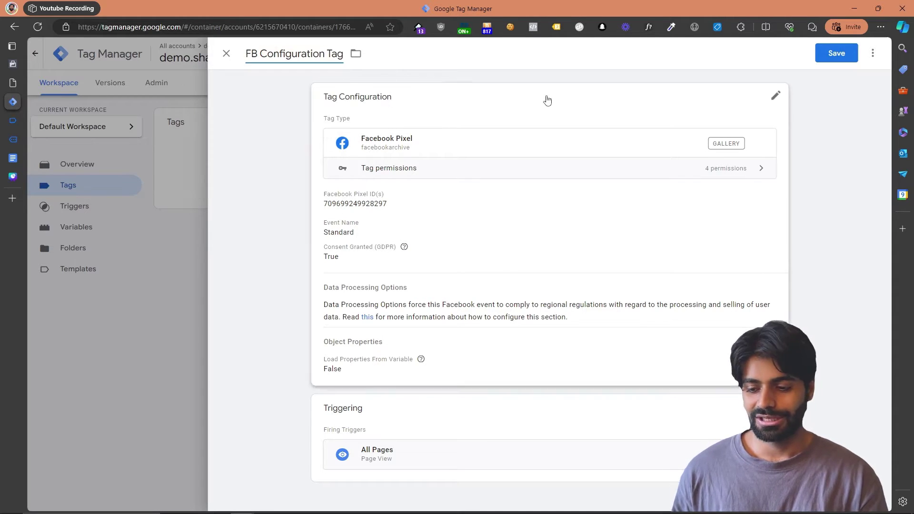
Clear the tag's Facebook Pixel ID and create a Constant variable for that field with the copied dataset ID as its value
click(459, 262)
double_click(395, 225)
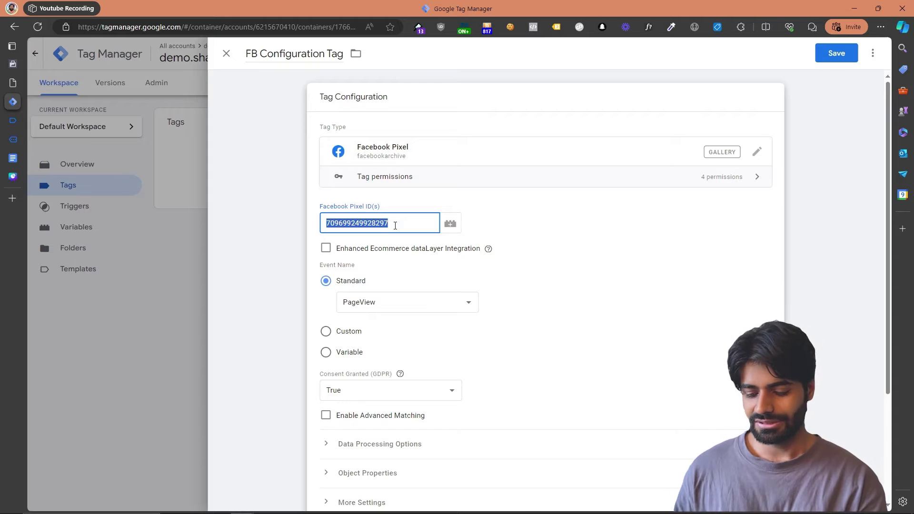
key(BackSpace)
click(450, 224)
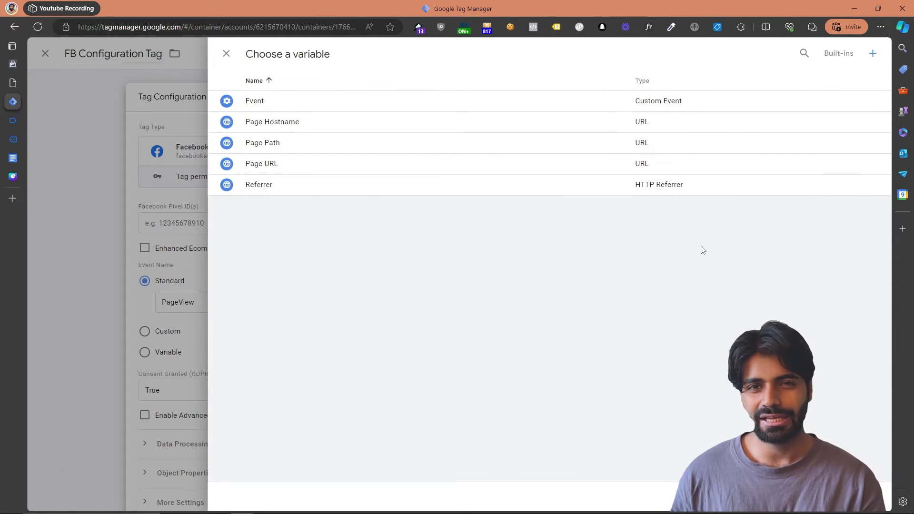
click(873, 53)
click(672, 190)
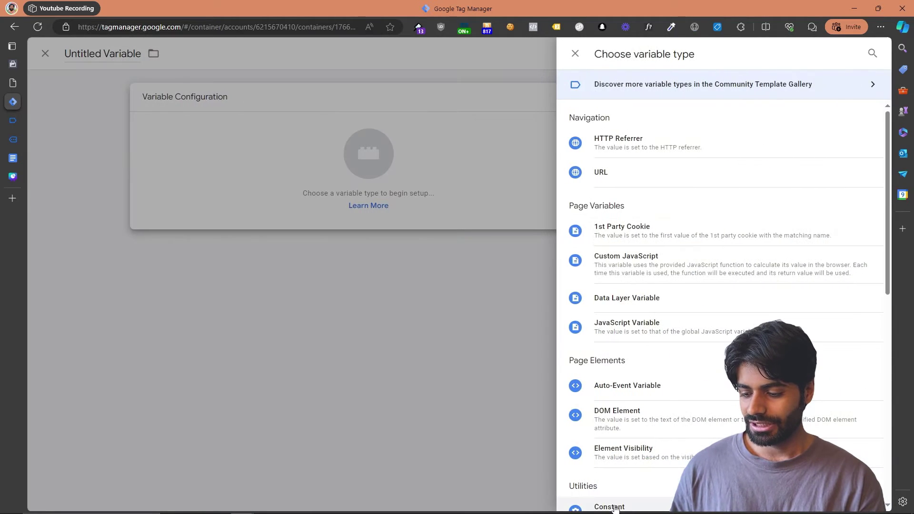
click(613, 508)
click(398, 200)
key(ctrl+v)
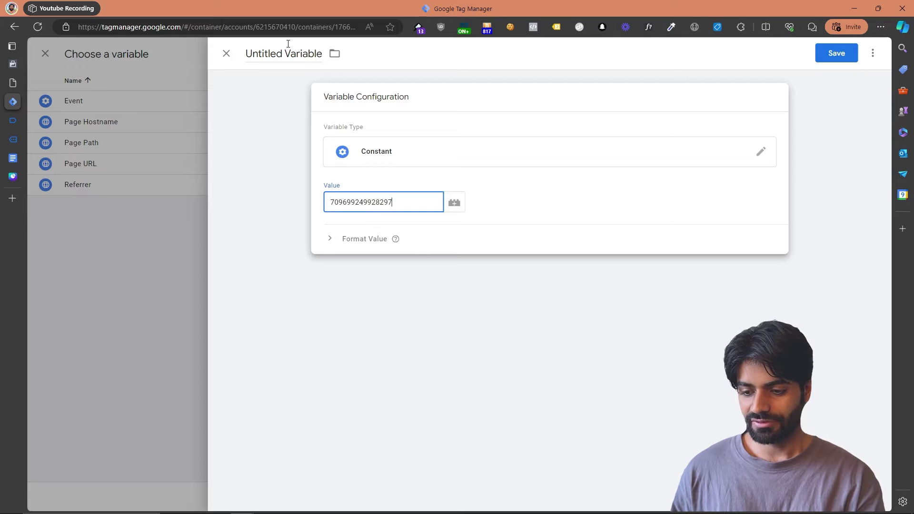
Name the variable "FB Pixel ID", save it into the tag's pixel ID field, and save the tag
click(288, 49)
key(ctrl+a)
text(FB )
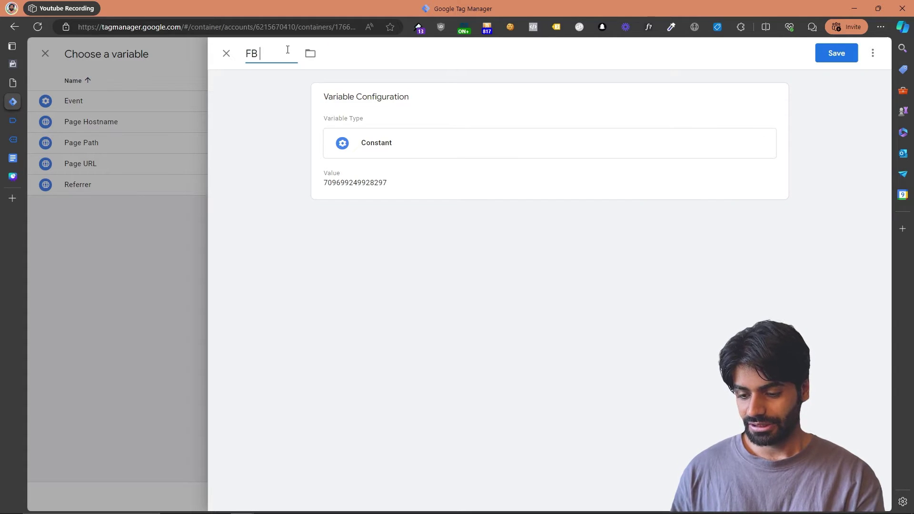
text(Pixel ID)
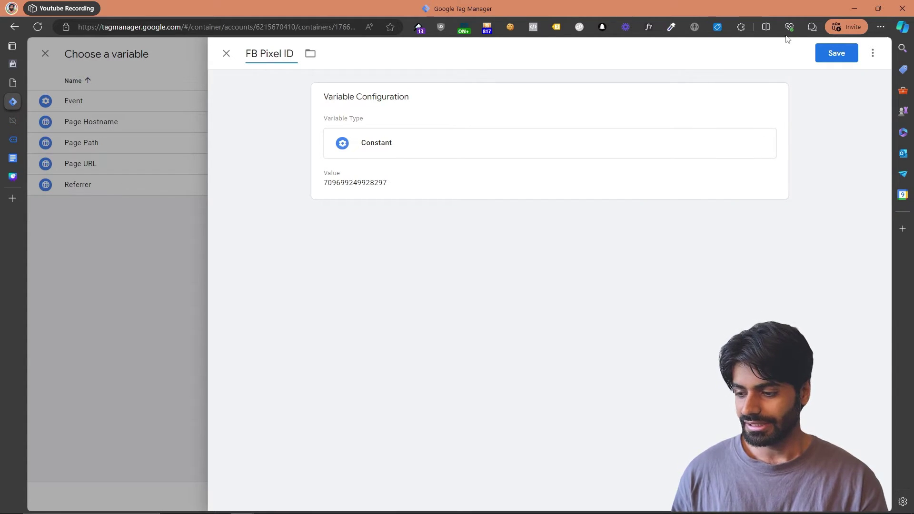
click(832, 50)
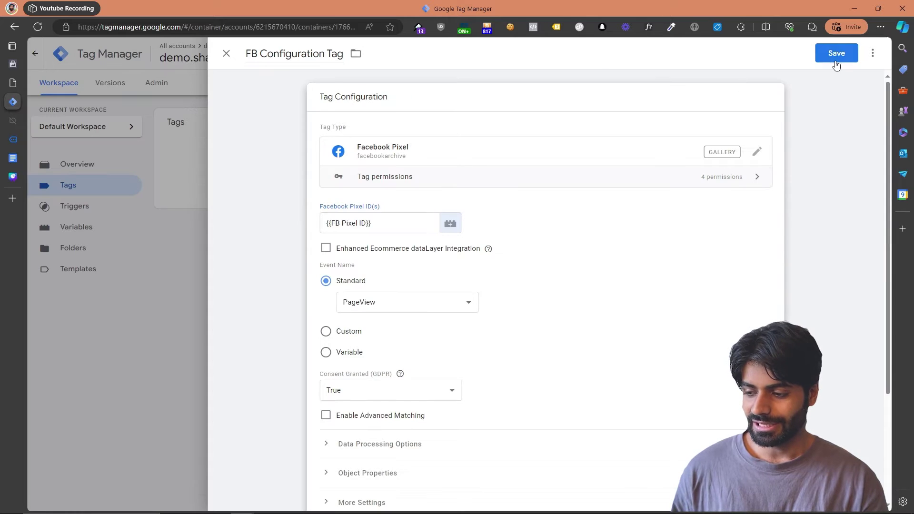
click(834, 59)
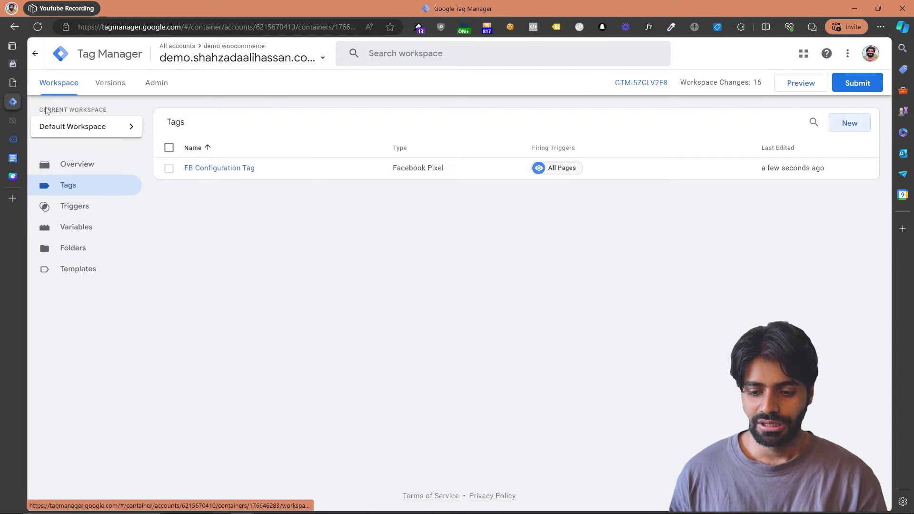
Switch to Events Manager, open the test events view for Demo TrackingAcademy, and dismiss the delayed-events notice
click(18, 64)
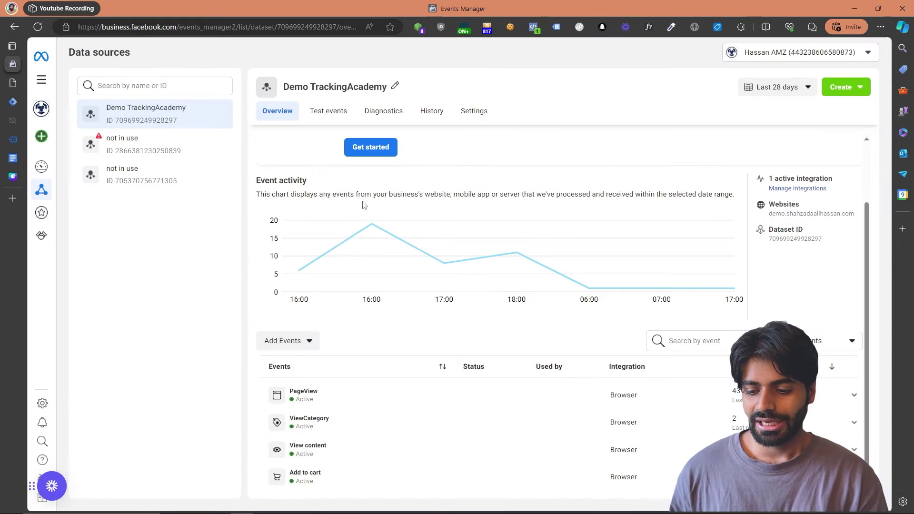
click(337, 117)
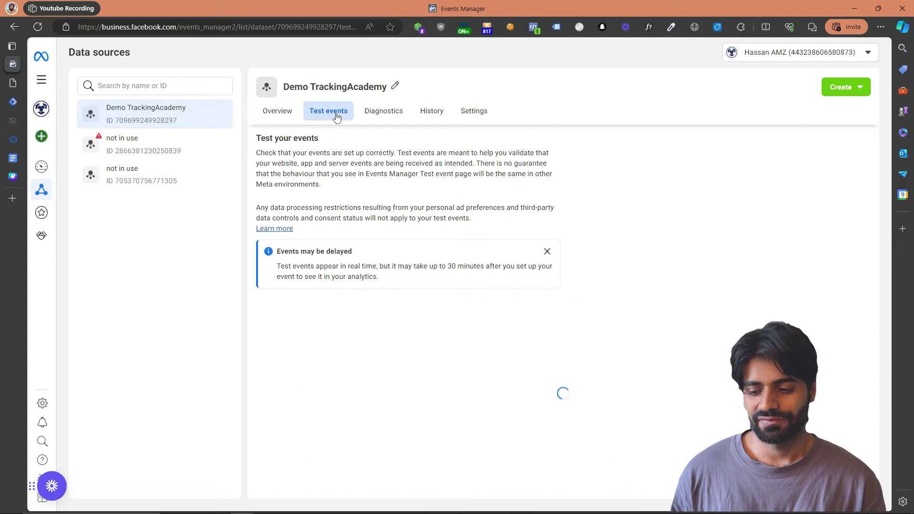
click(546, 252)
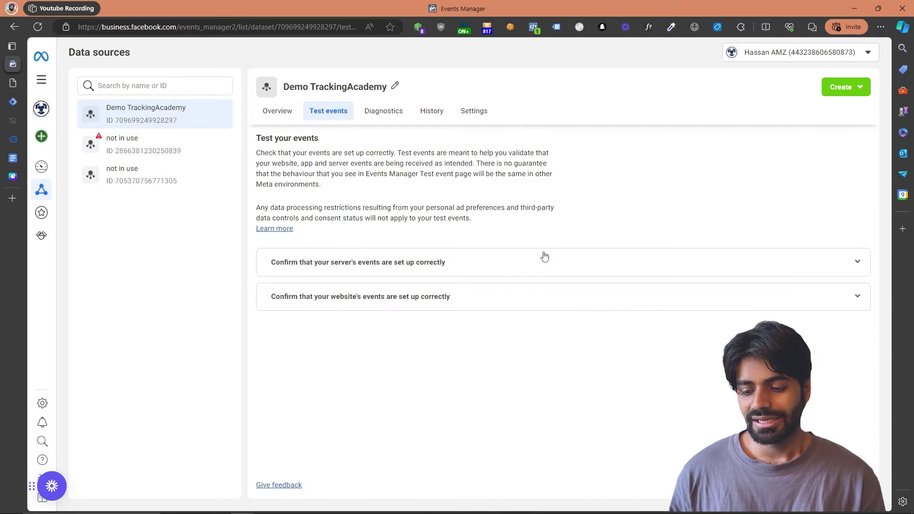
Start a Tag Manager preview of the container and inspect the PageView event on the Shop page with Meta Pixel Helper
click(12, 101)
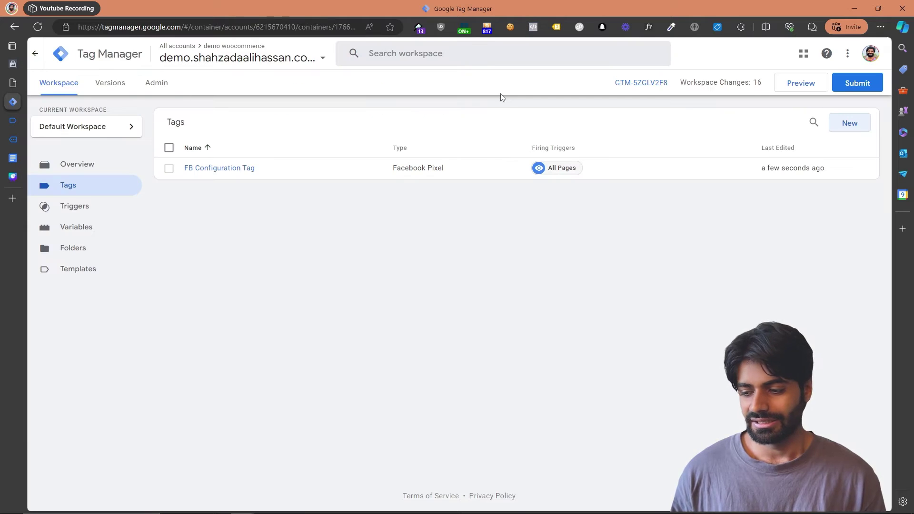
click(805, 85)
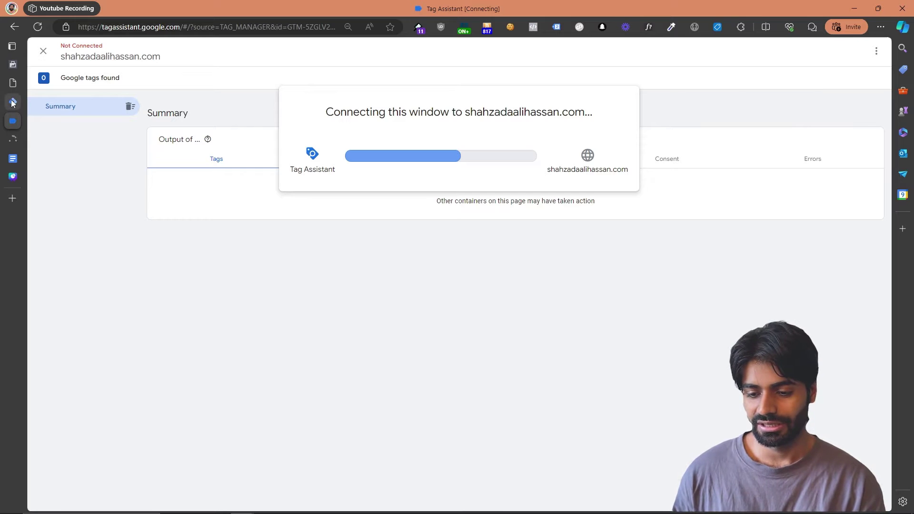
click(22, 138)
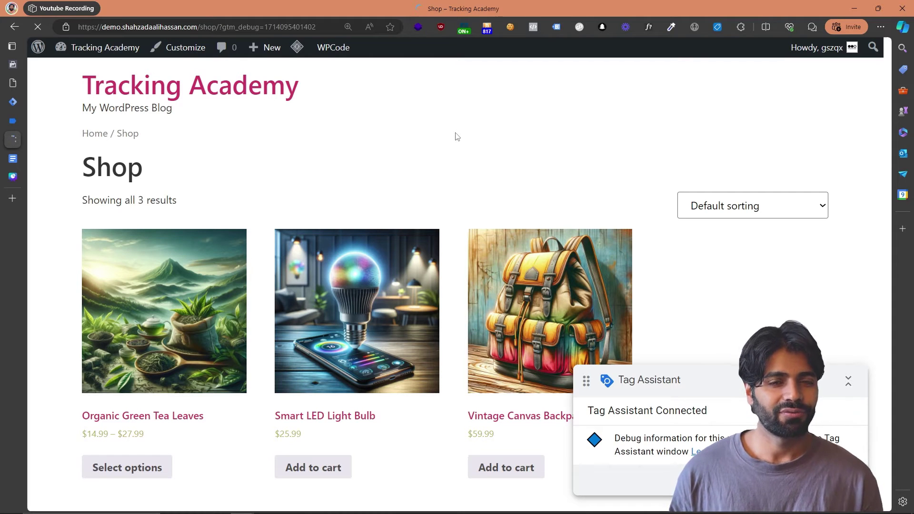
click(533, 27)
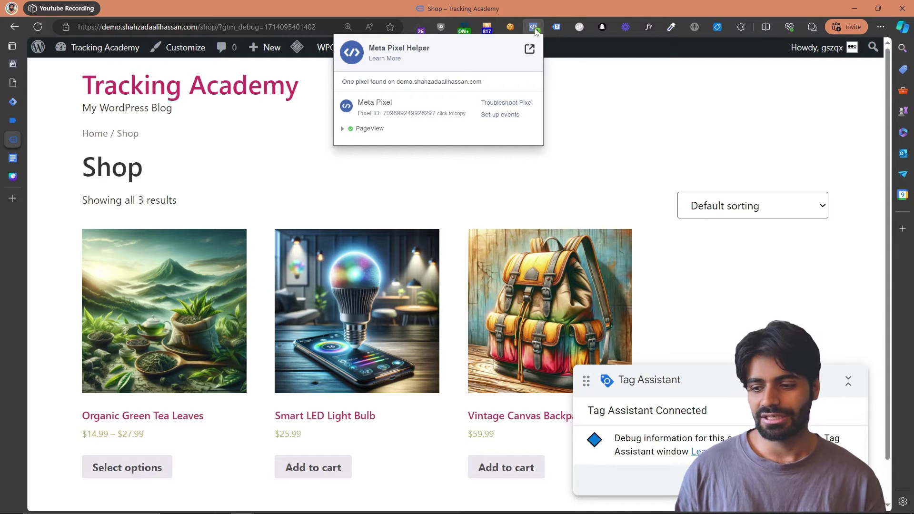
click(374, 129)
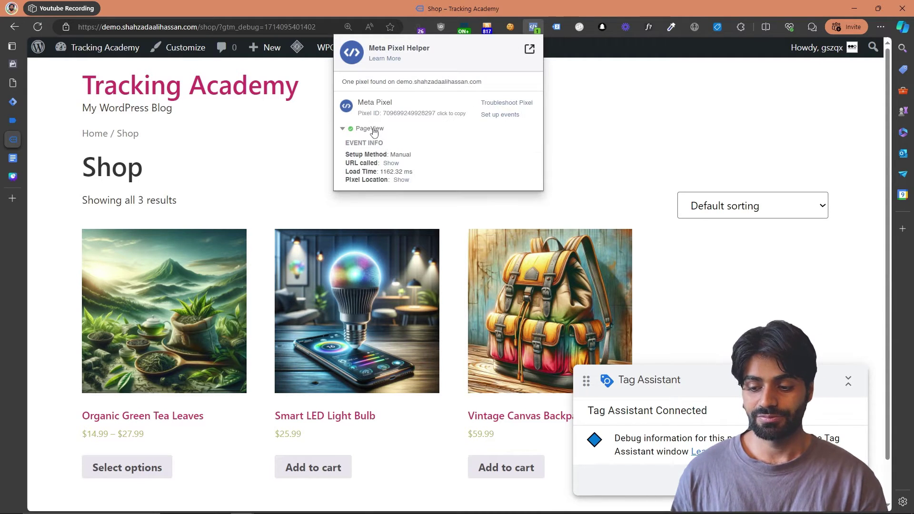
In Tag Assistant, open the FB Configuration Tag details under the Container Loaded event and check its firing status
click(12, 121)
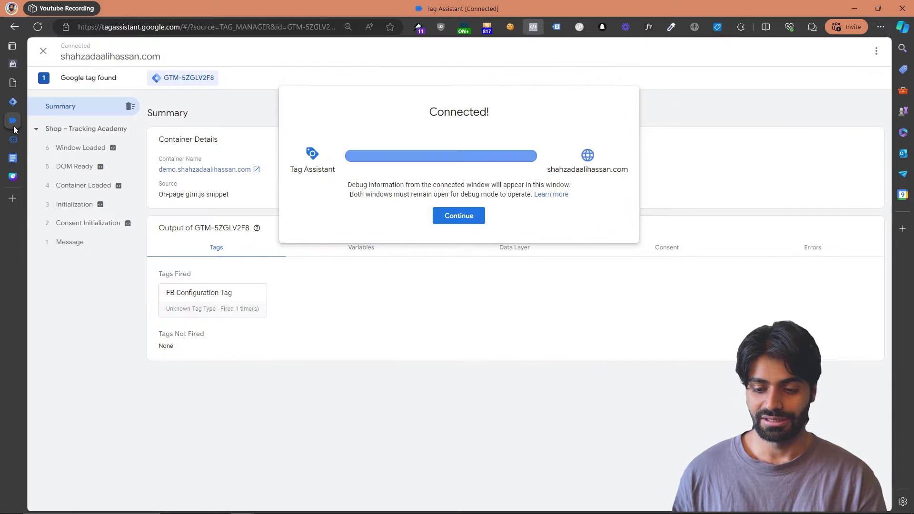
click(109, 205)
click(96, 186)
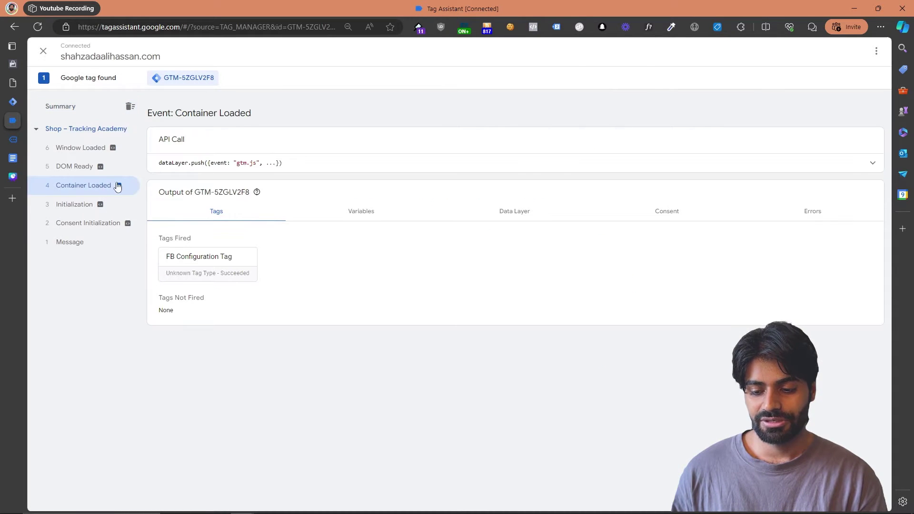
click(217, 269)
drag(441, 159, 358, 158)
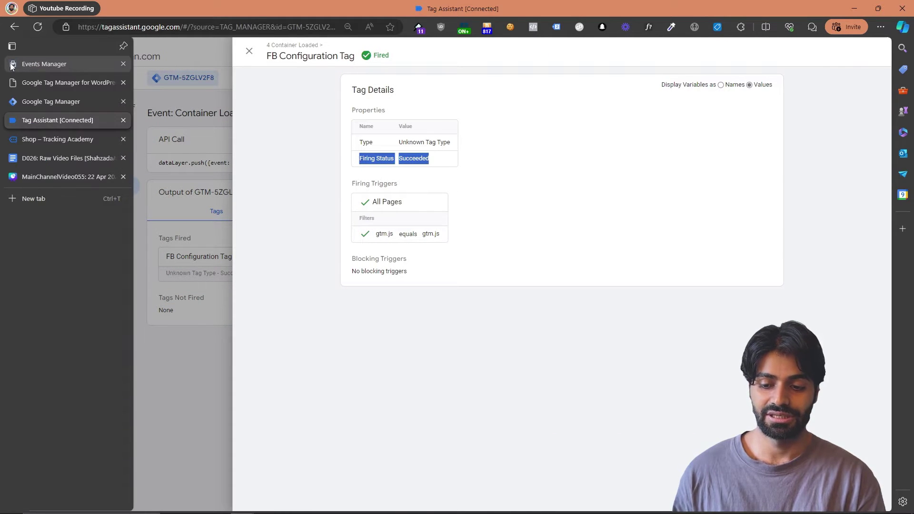
Switch to Events Manager and expand the PageView test event to examine its URL and parameters
click(10, 63)
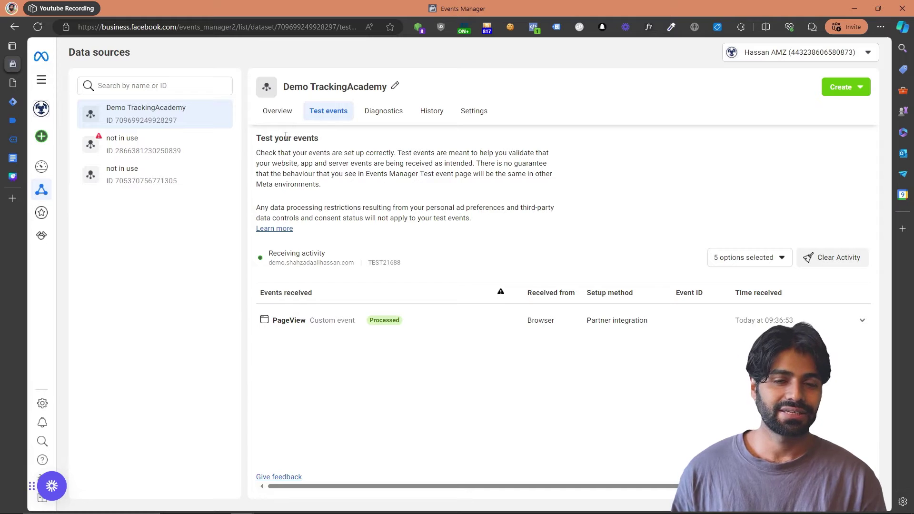
click(472, 335)
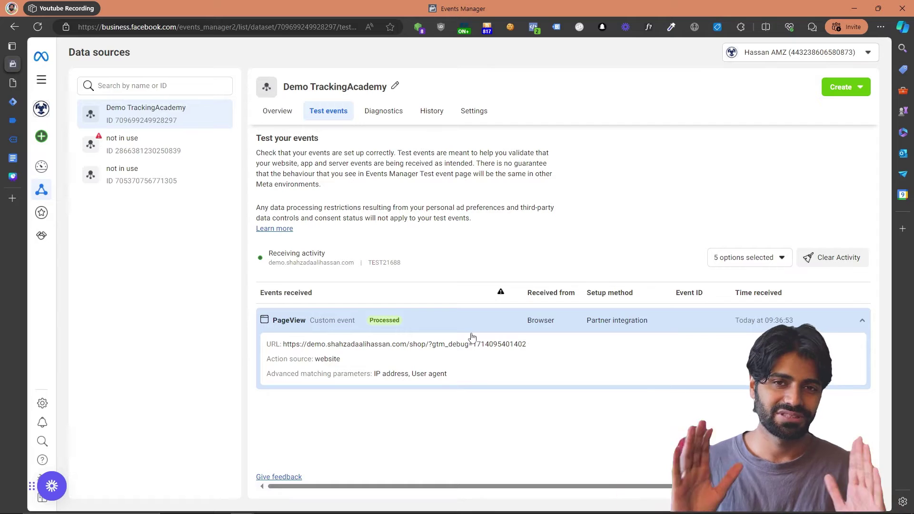
In the WordPress Google Tag Manager plugin settings, enable Track e-commerce for the WooCommerce integration and save the changes
click(17, 87)
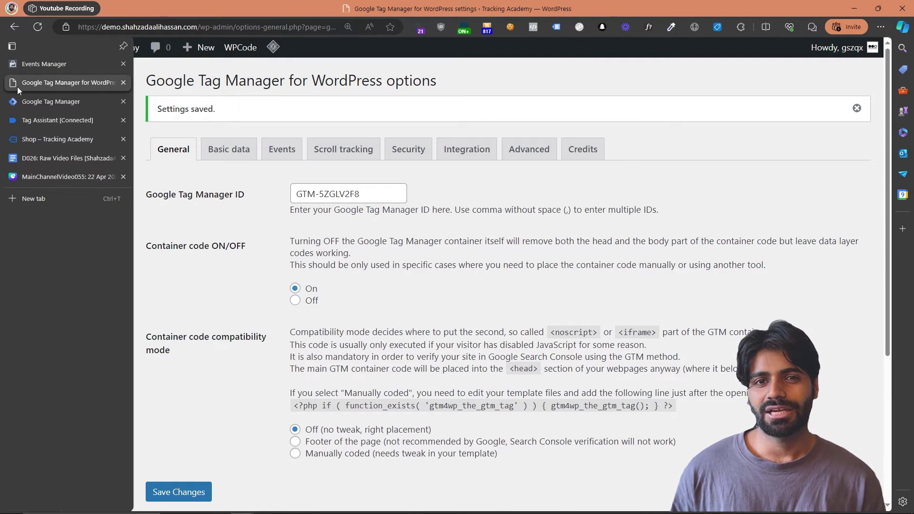
click(479, 156)
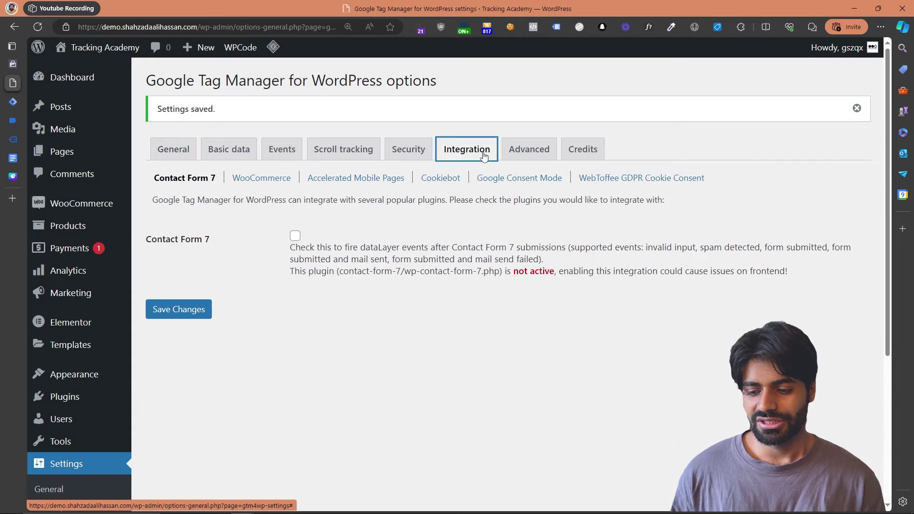
click(268, 186)
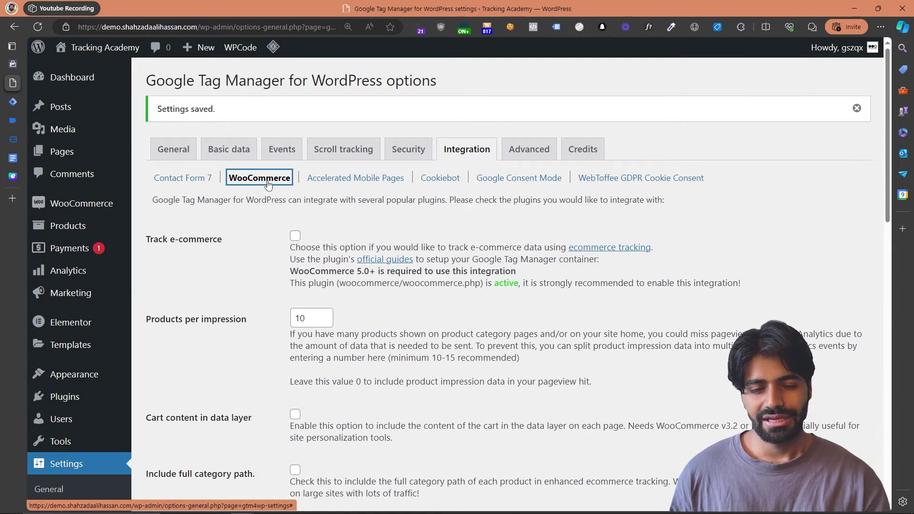
click(295, 235)
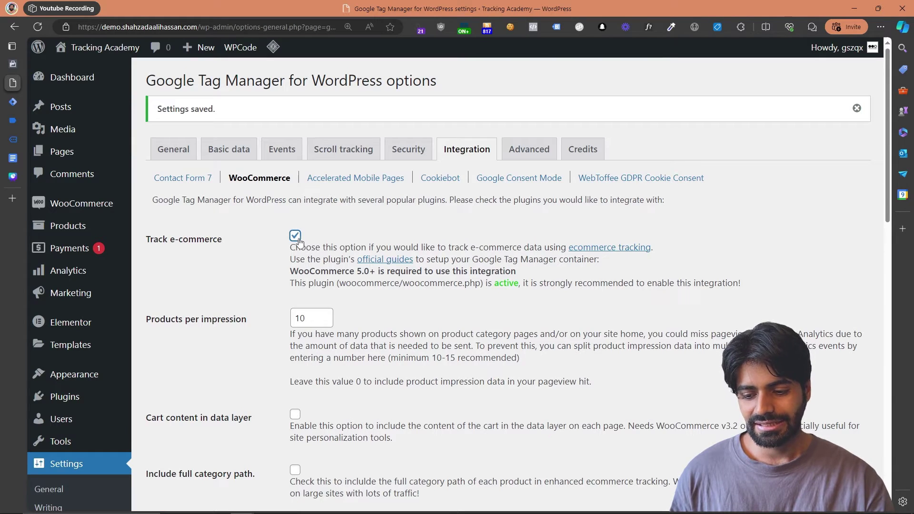
scroll(277, 294, down, 10)
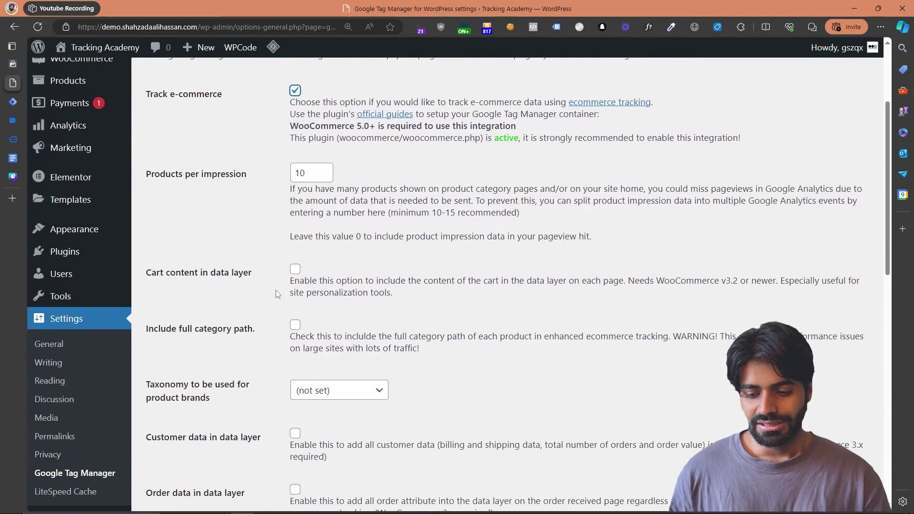
scroll(277, 293, down, 5)
click(193, 444)
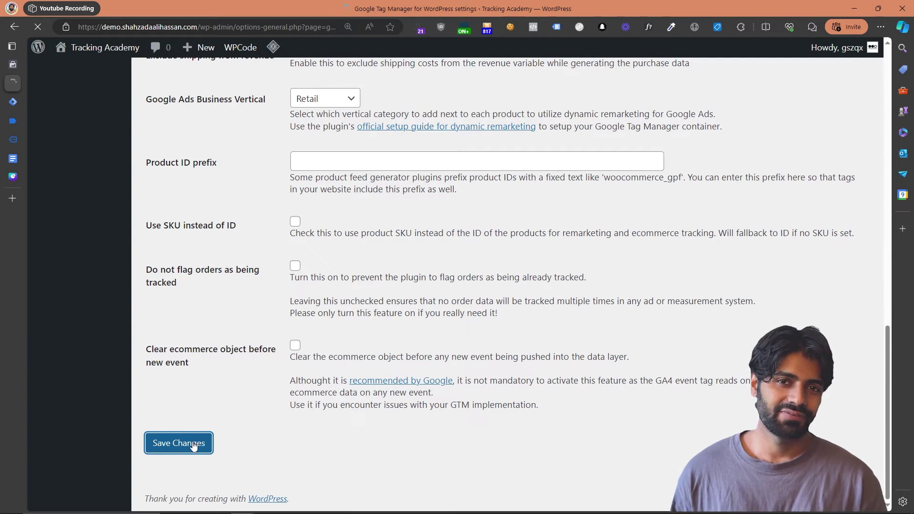
On the demo store's Shop page, add the Smart LED Light Bulb to the cart and view the cart
click(13, 139)
scroll(359, 229, down, 1)
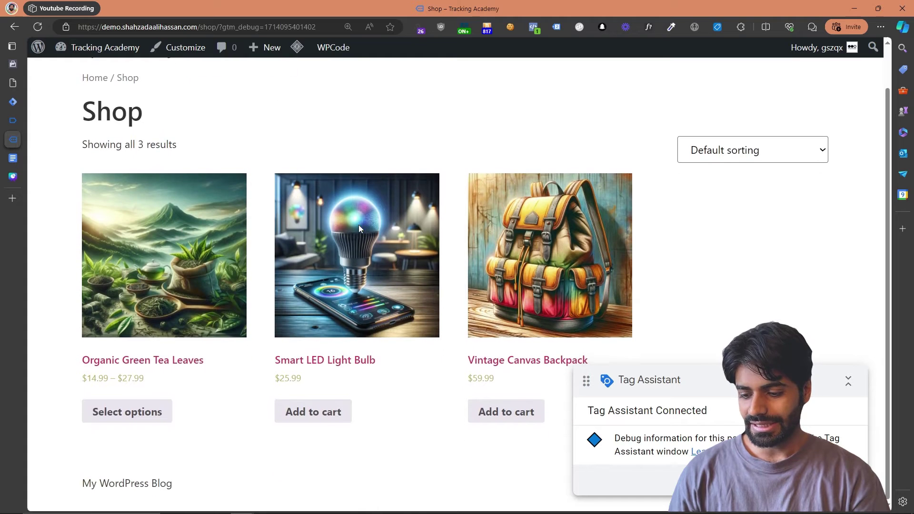
click(330, 421)
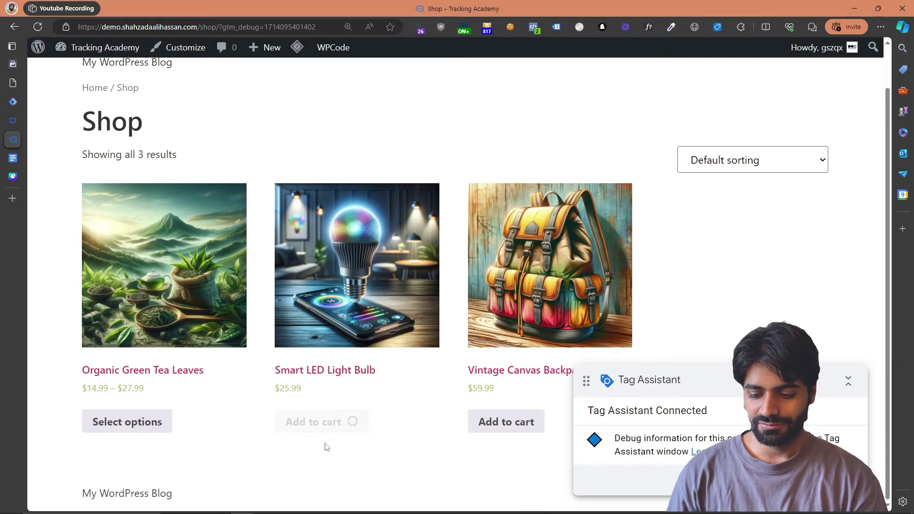
click(391, 423)
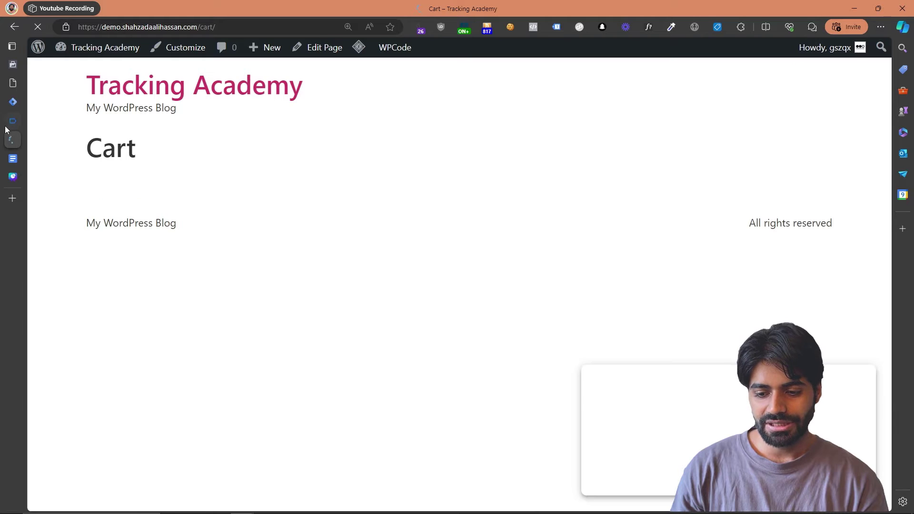
In Tag Assistant, expand the view_cart event's API call for the Cart page and examine its ecommerce value
click(11, 123)
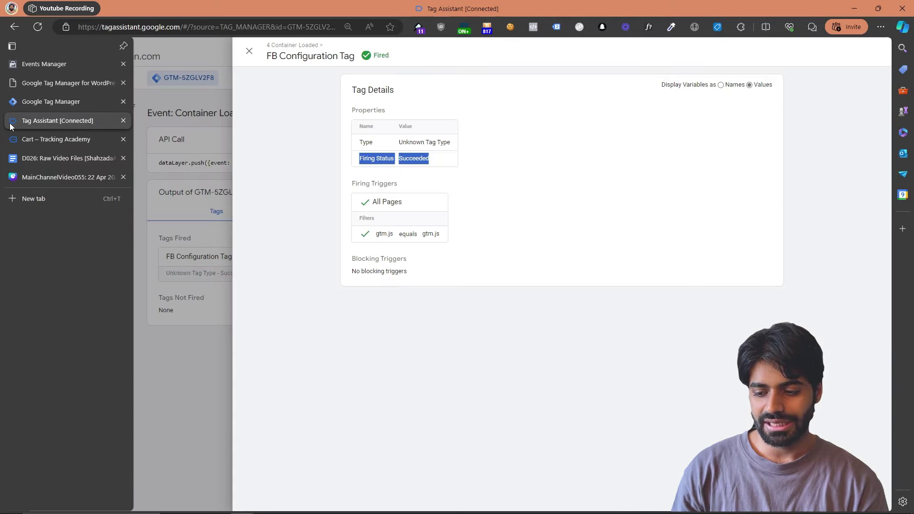
click(216, 239)
click(77, 186)
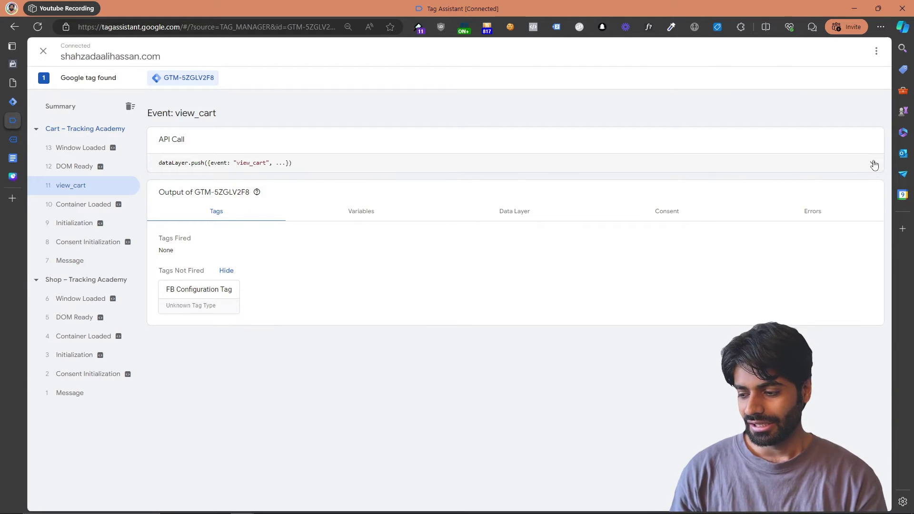
key(ctrl+plus)
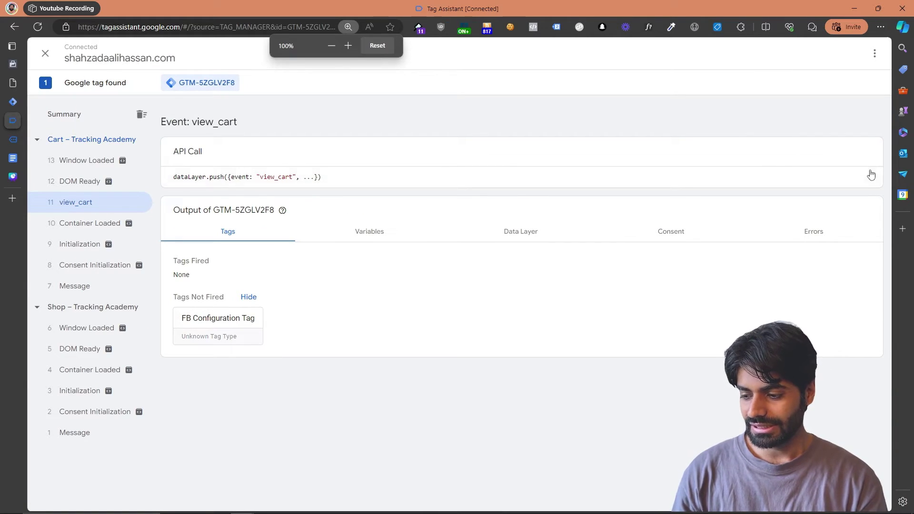
click(870, 175)
drag(172, 176, 185, 474)
click(186, 474)
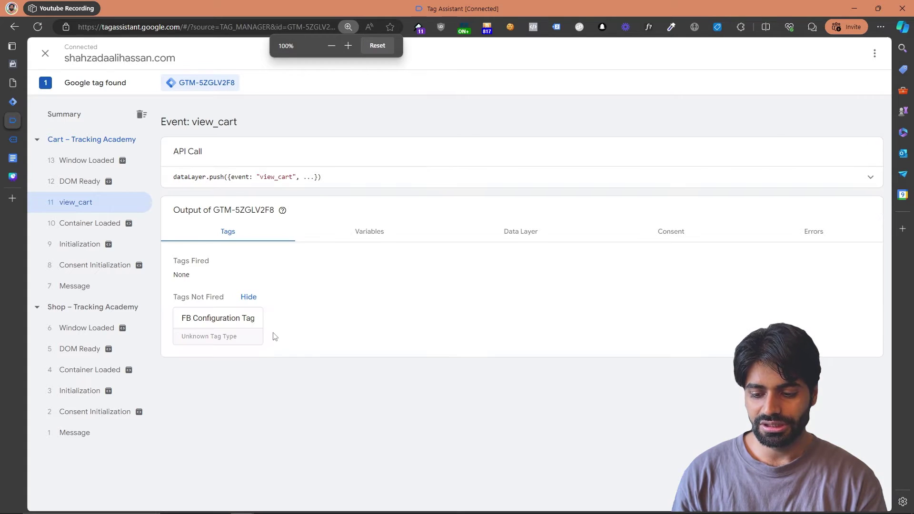
click(449, 176)
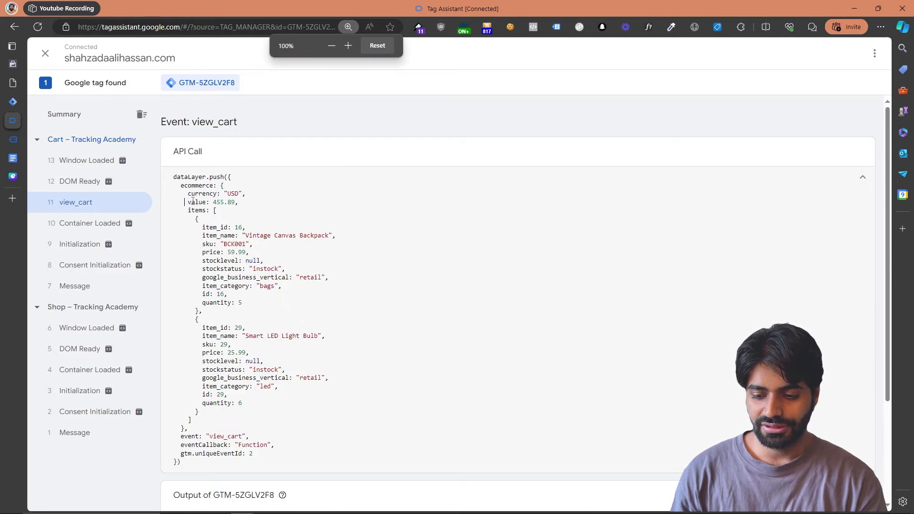
drag(185, 201, 243, 203)
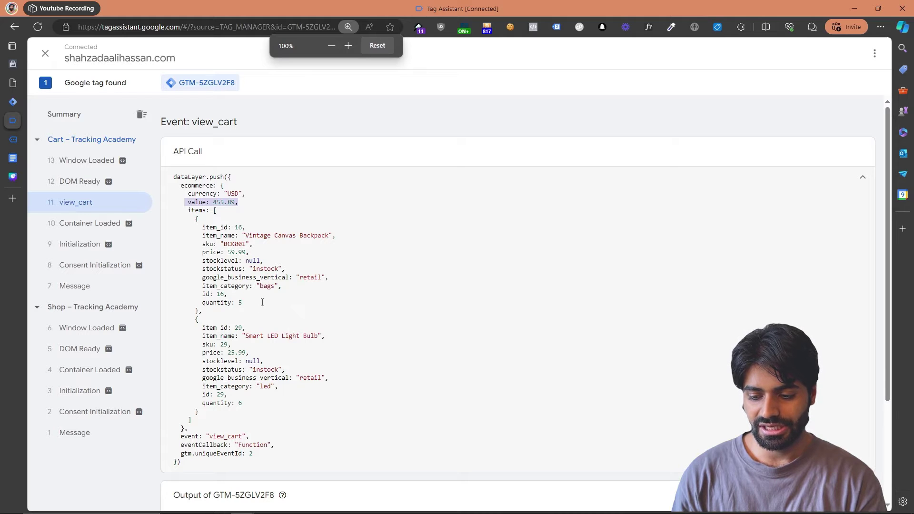
Switch to the store's Cart page and compare its products, prices and subtotal with the view_cart data
click(13, 139)
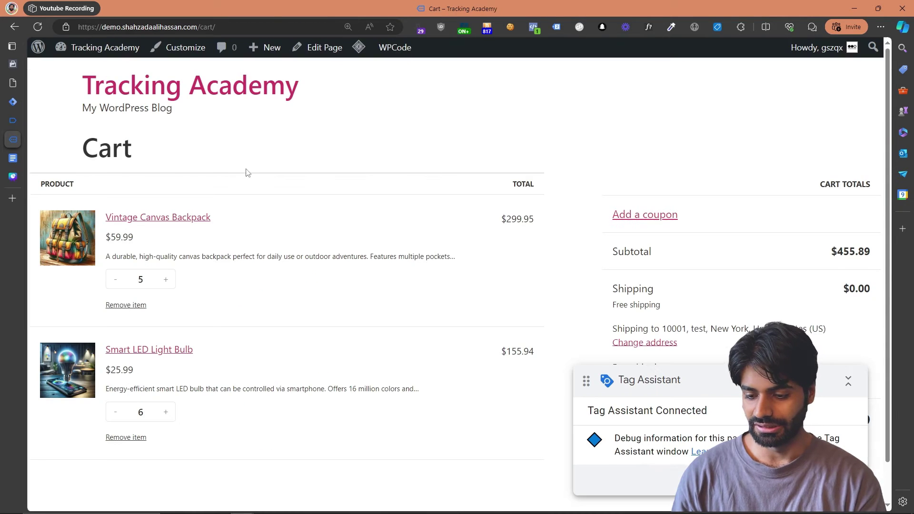
drag(137, 242, 101, 218)
drag(139, 379, 126, 351)
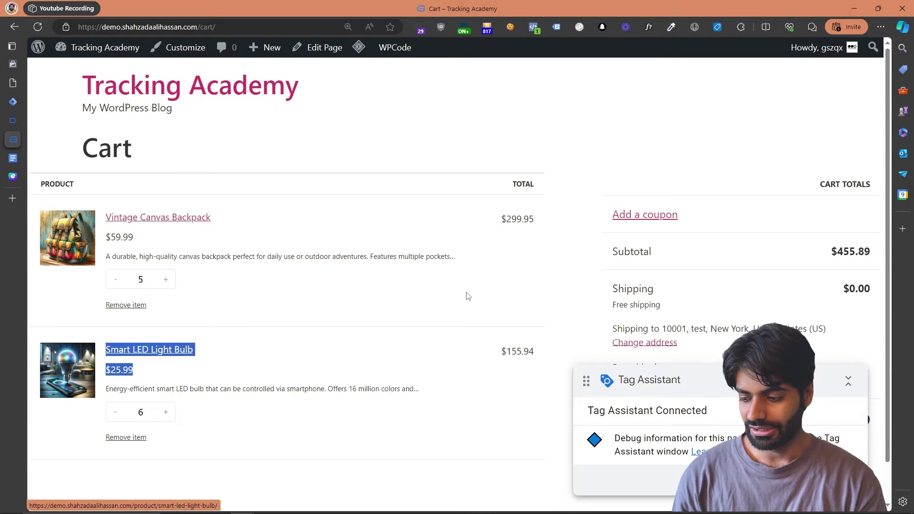
scroll(633, 227, down, 1)
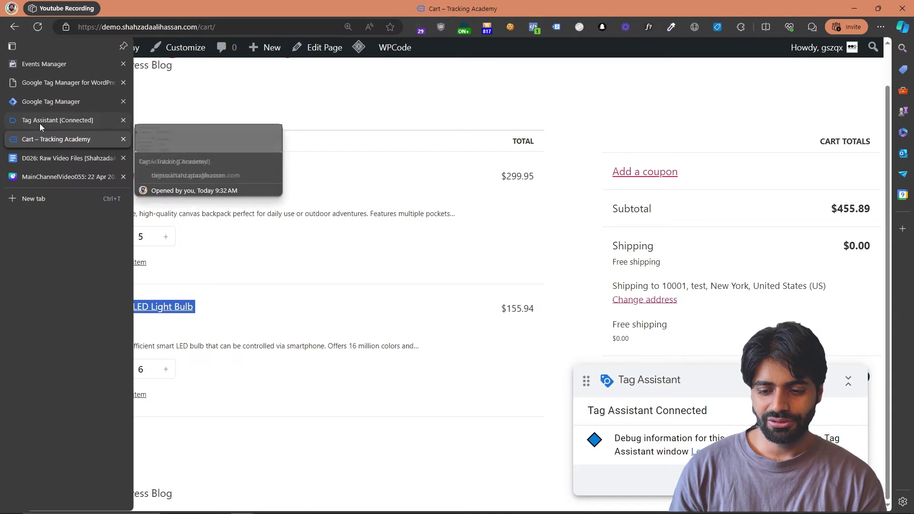
Return to Tag Assistant and examine the ecommerce, value and items keys in the view_cart data layer push
click(40, 121)
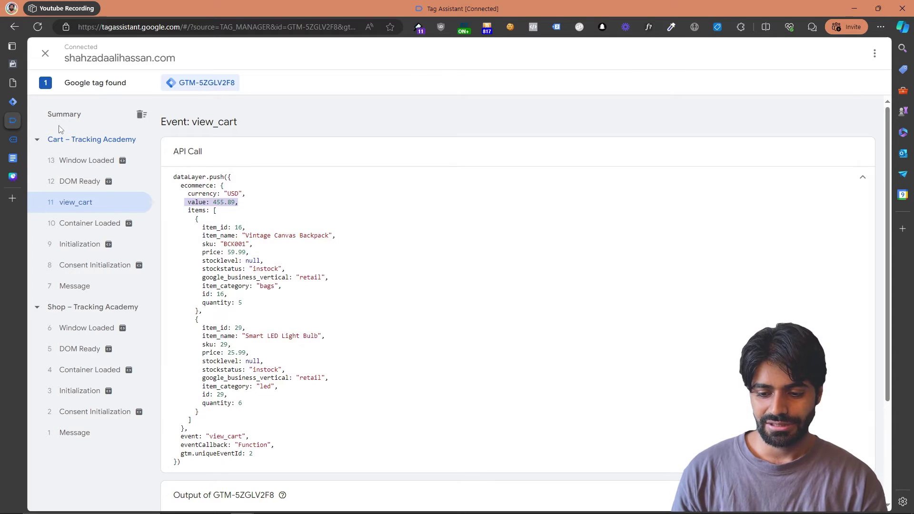
mouse_move(14, 110)
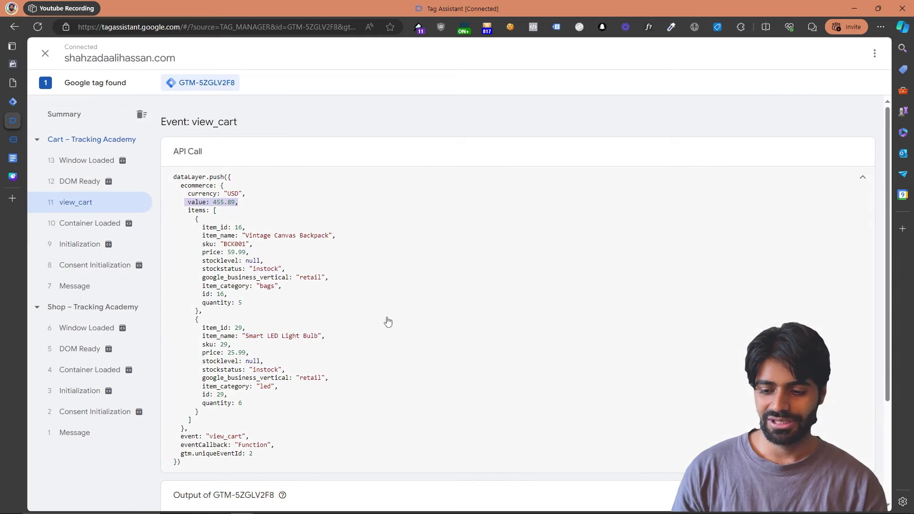
click(235, 202)
double_click(183, 185)
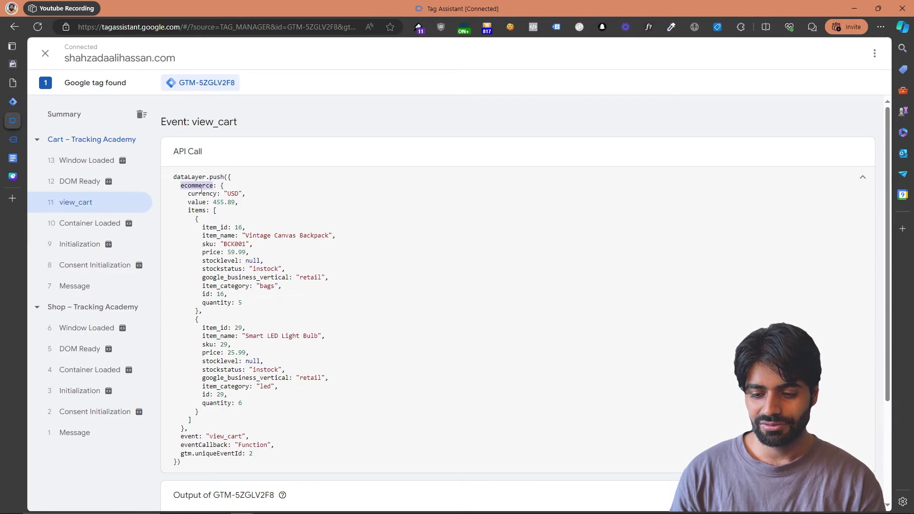
double_click(195, 202)
double_click(196, 210)
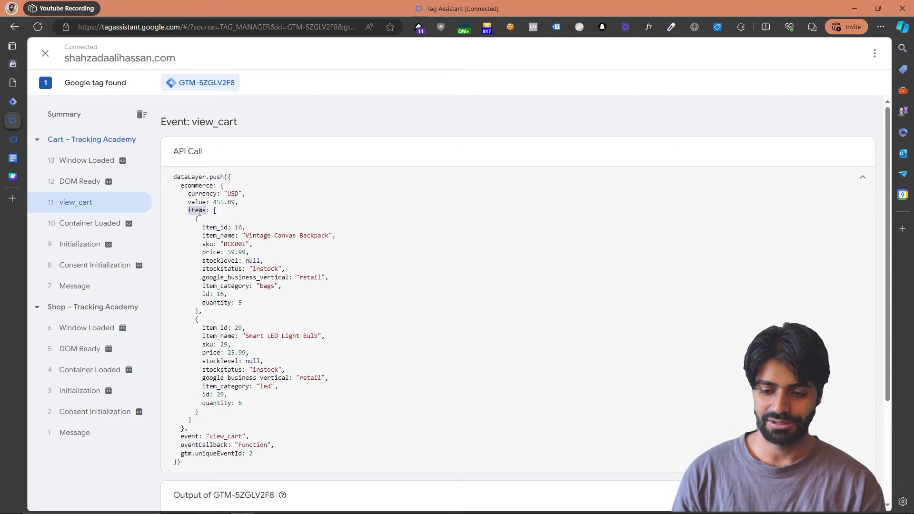
Switch to Tag Manager and start a new user-defined variable of the Constant type
click(13, 102)
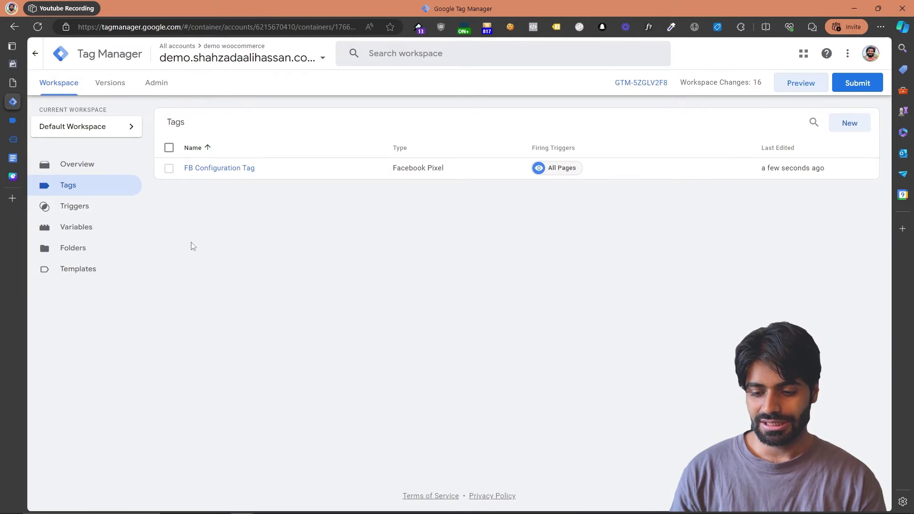
click(93, 237)
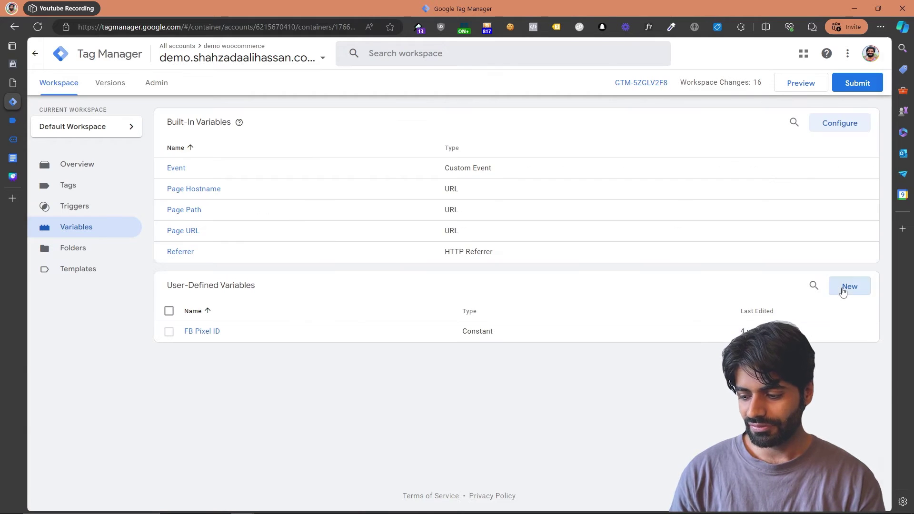
click(843, 286)
click(429, 204)
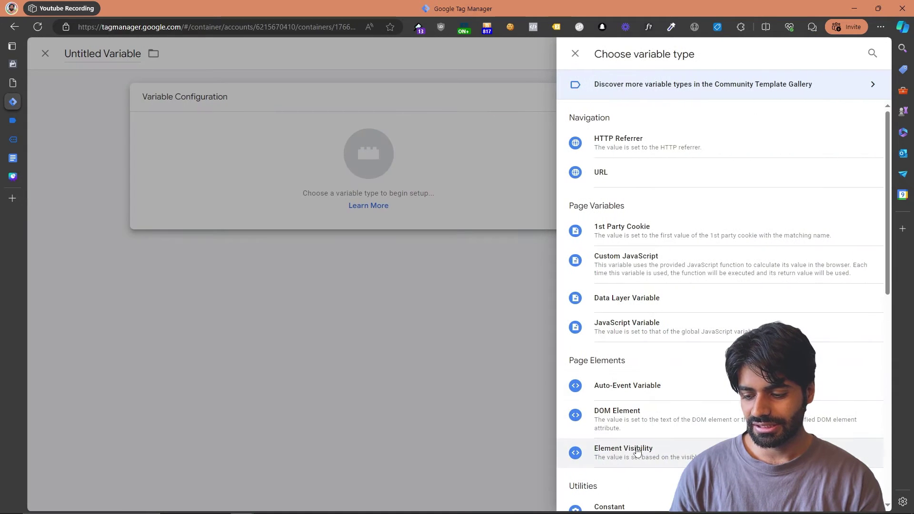
click(625, 503)
click(363, 208)
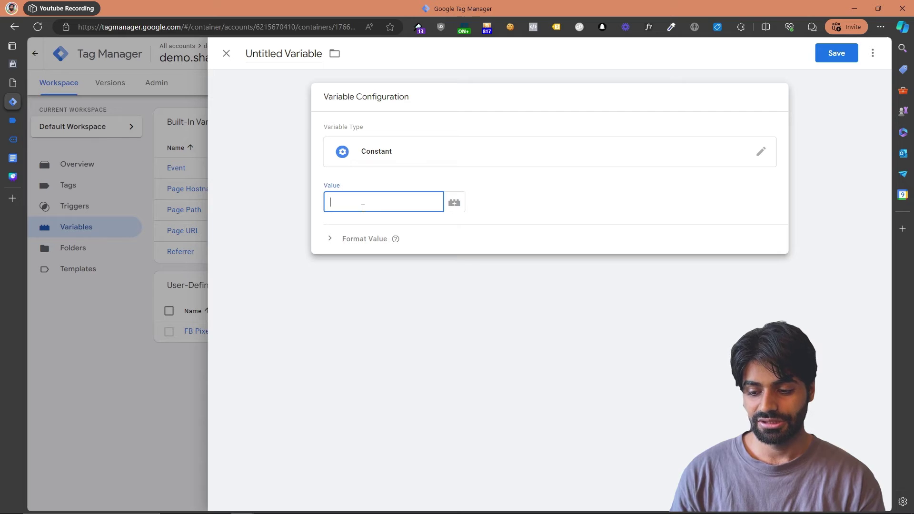
Switch to Tag Assistant and examine how currency, value and items are nested under ecommerce in the view_cart push
click(8, 119)
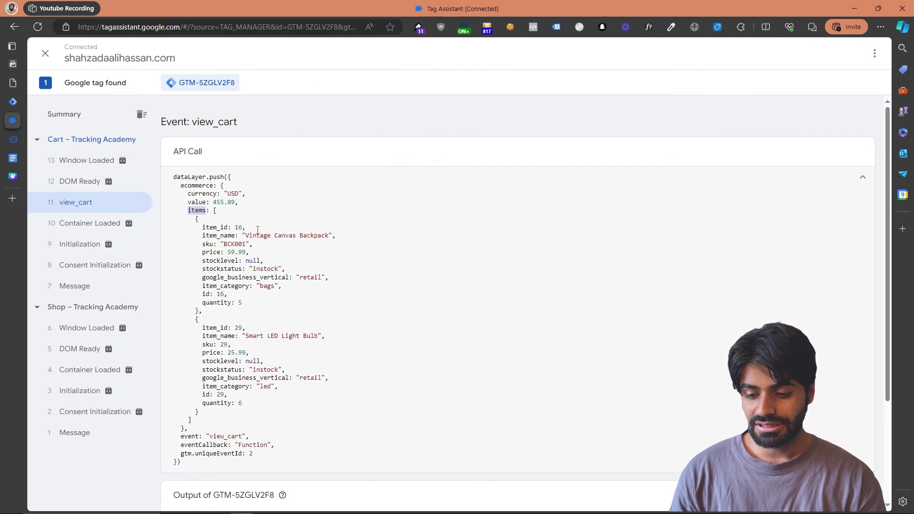
scroll(257, 230, up, 5)
double_click(185, 133)
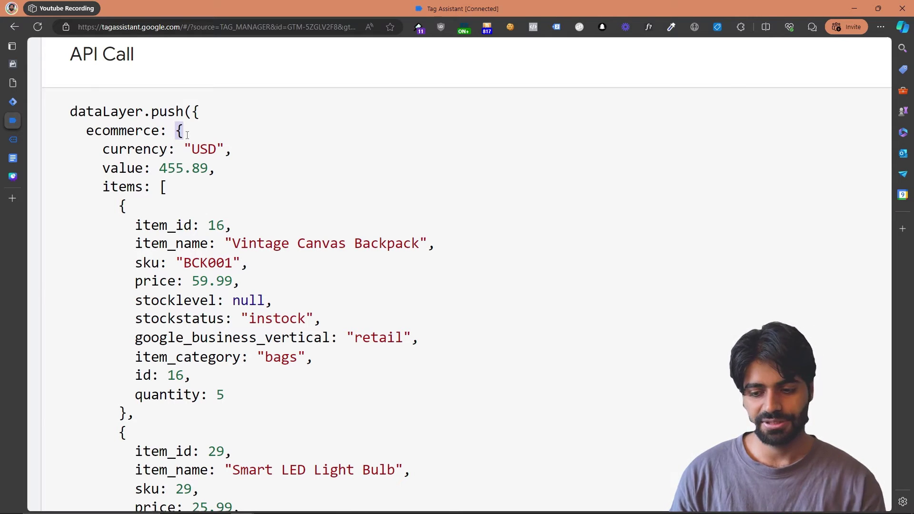
double_click(129, 132)
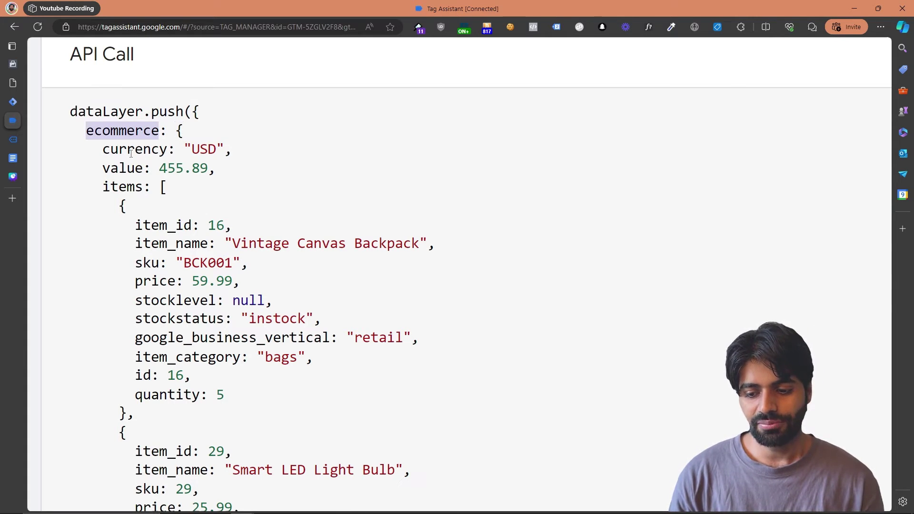
drag(186, 144, 230, 147)
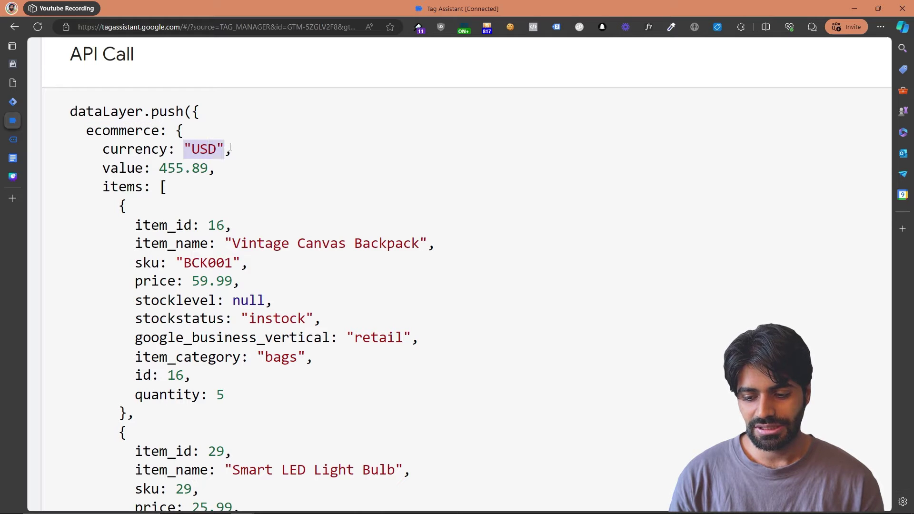
drag(159, 169, 219, 170)
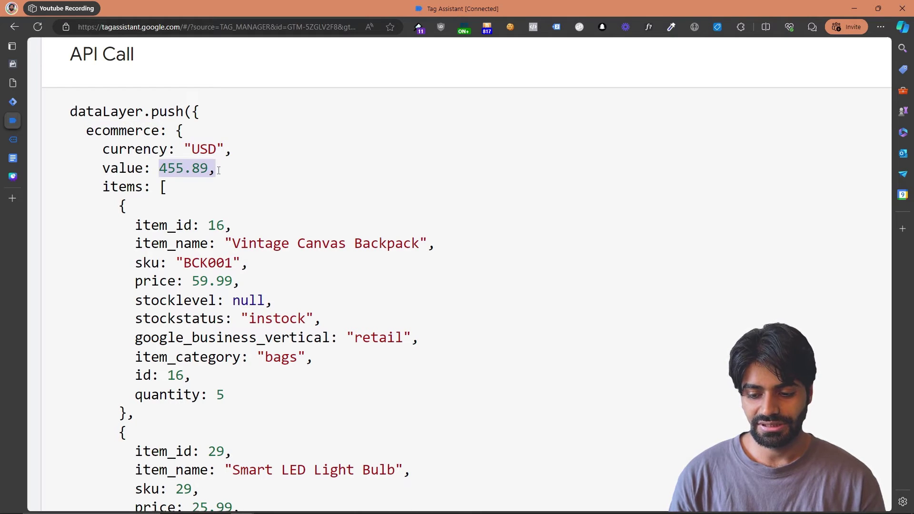
key(ctrl+0)
drag(210, 210, 199, 420)
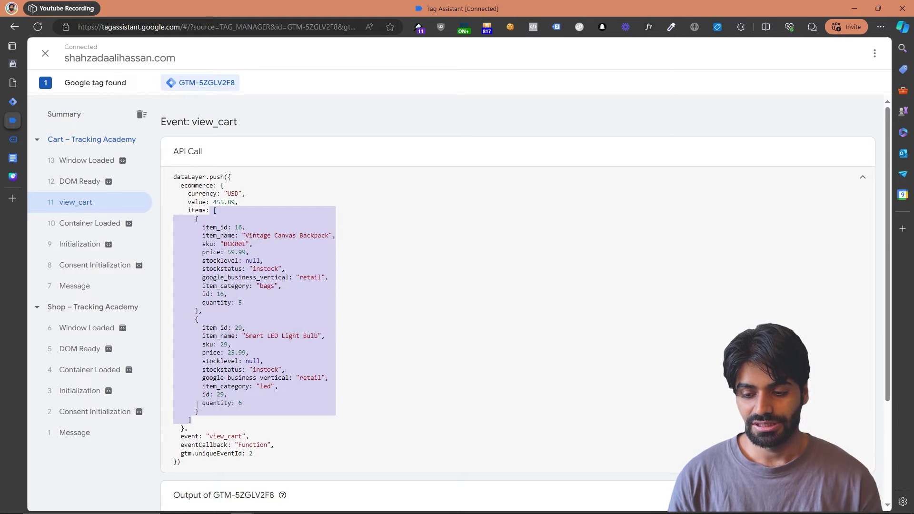
double_click(200, 194)
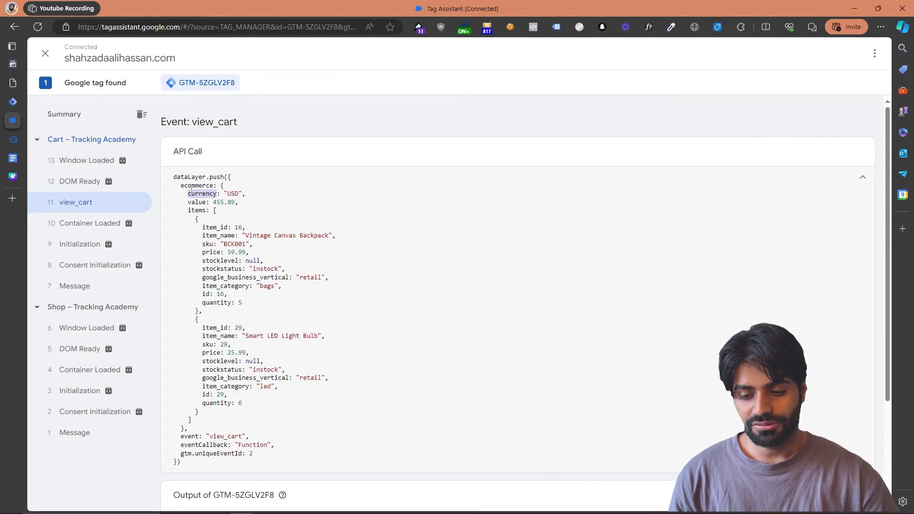
Back in Tag Manager, change the new variable's type to Data Layer Variable and set its data layer variable name to ecommerce.currency
click(12, 101)
text(ecommerce.currency)
key(ctrl+a)
key(ctrl+c)
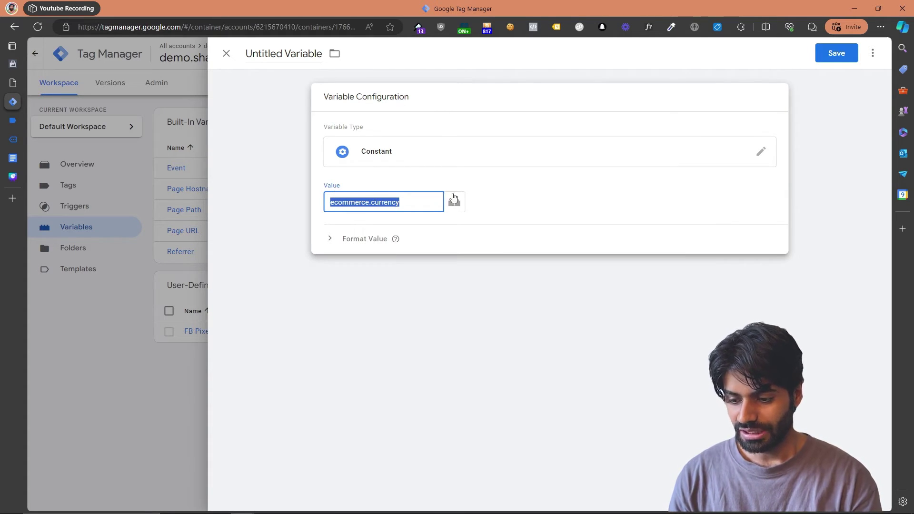
click(459, 152)
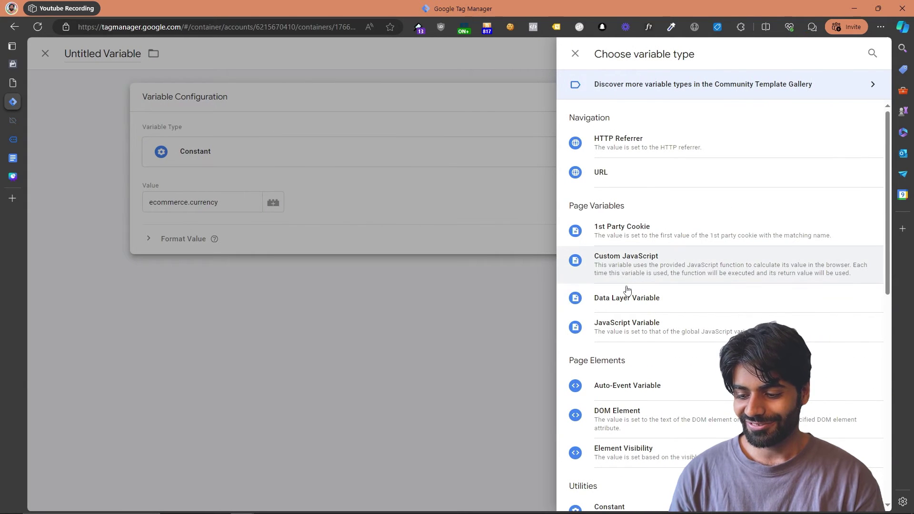
click(627, 296)
click(395, 204)
key(ctrl+v)
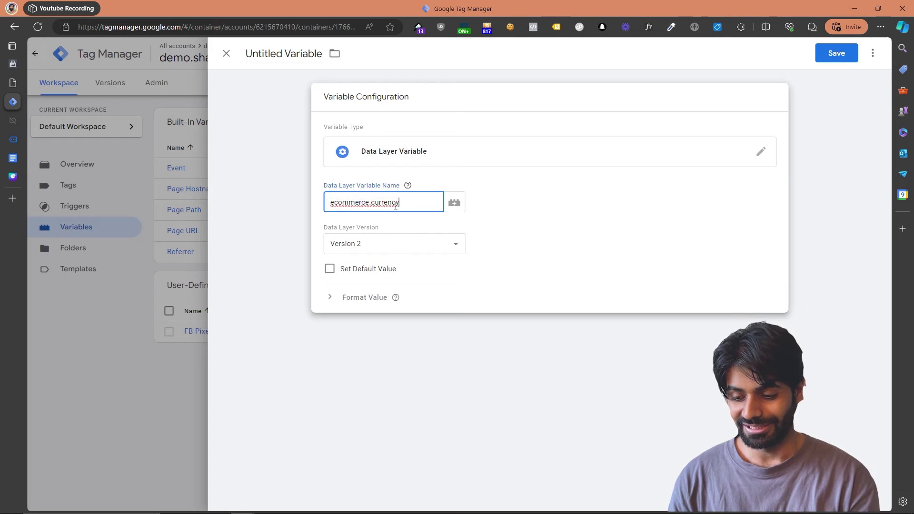
Name the variable "DLV ecommerce.currency" and save it
click(268, 49)
text(DLV v)
key(ctrl+v)
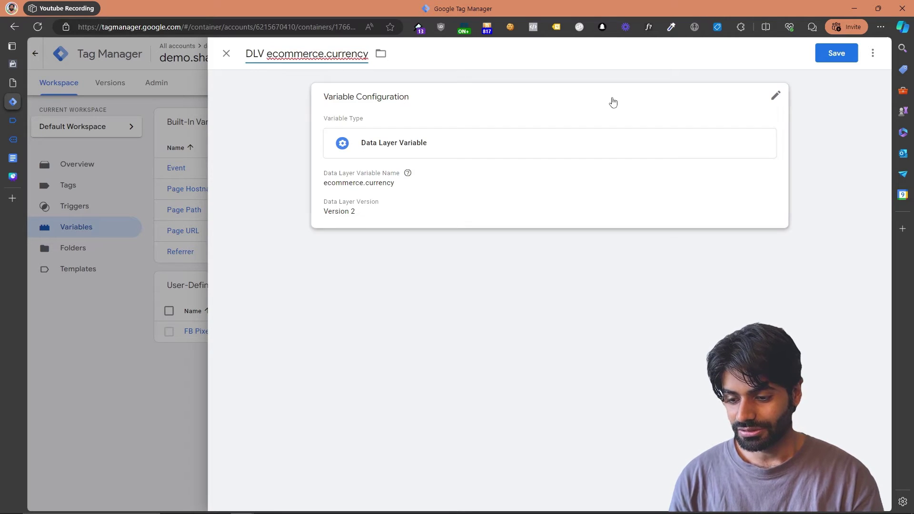
click(838, 54)
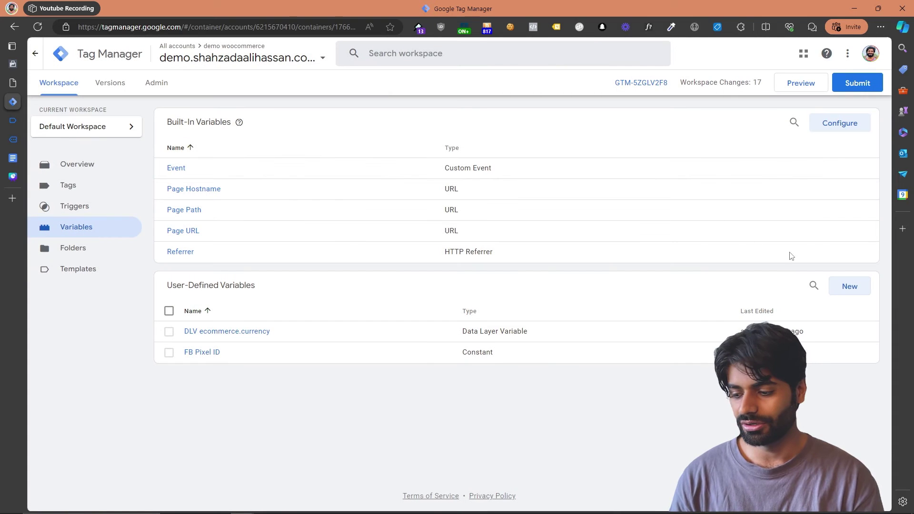
Create another Data Layer Variable with the data layer variable name ecommerce.value
click(850, 286)
click(522, 113)
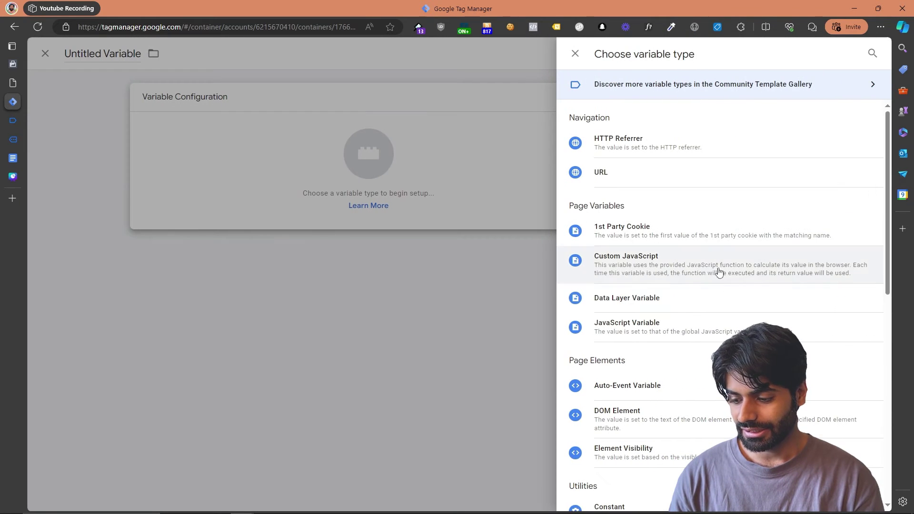
click(671, 309)
click(394, 205)
text(ecommerce.calue)
key(BackSpace)
key(BackSpace)
key(BackSpace)
key(BackSpace)
key(BackSpace)
text(value)
Name the variable "DLV ecommerce.value" and save it
double_click(396, 205)
click(291, 52)
text(DLV)
text(ecommerce.value)
click(833, 52)
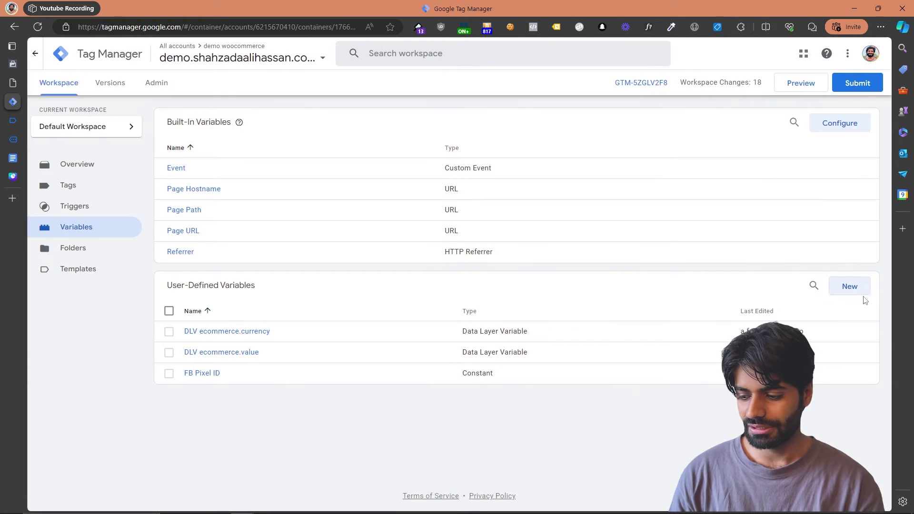
Create a third Data Layer Variable with the data layer variable name ecommerce.items
click(864, 294)
click(561, 106)
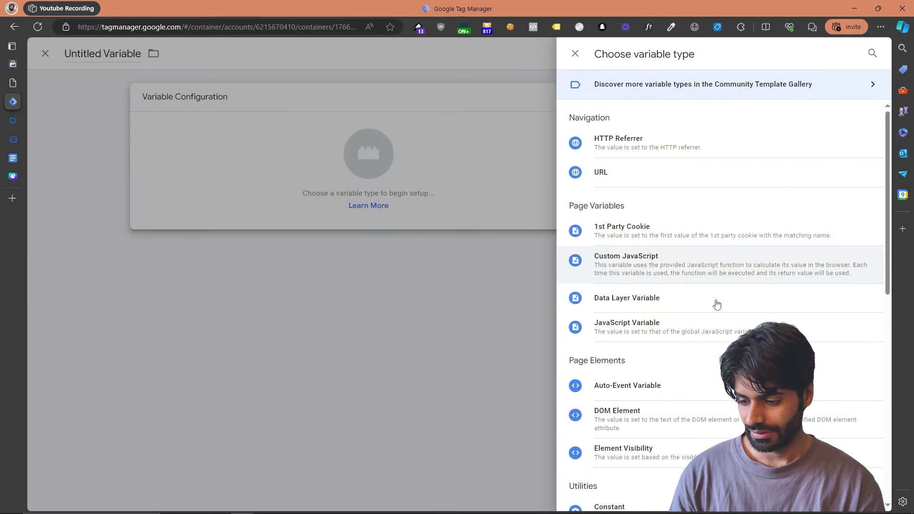
click(627, 298)
text(ecommerce.value)
key(BackSpace)
key(BackSpace)
key(BackSpace)
key(BackSpace)
key(BackSpace)
text(items)
Name the variable "DLV ecommerce.items" and save it
key(ctrl+a)
key(ctrl+c)
click(279, 53)
key(ctrl+a)
text(DLV)
key(ctrl+v)
click(824, 55)
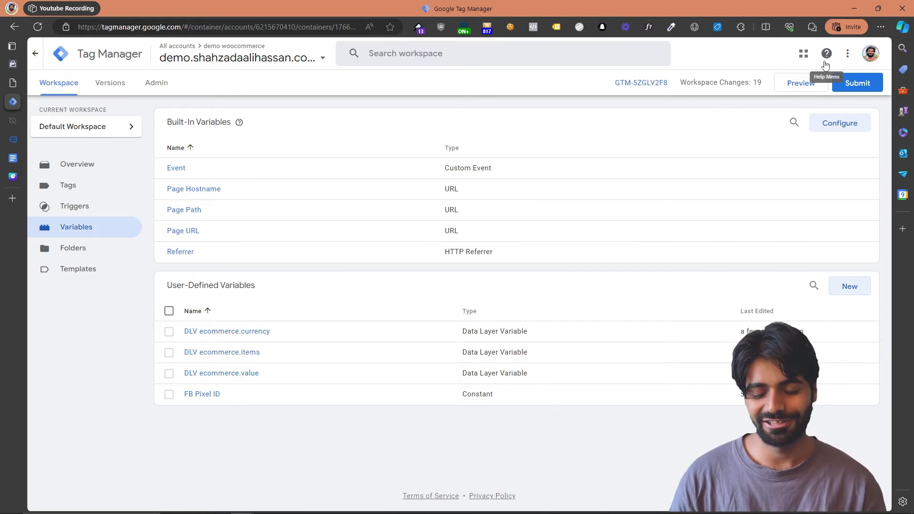
Search the variable template gallery for "facebook" and add stape-io's Facebook Parameter Generator template to the workspace
click(121, 274)
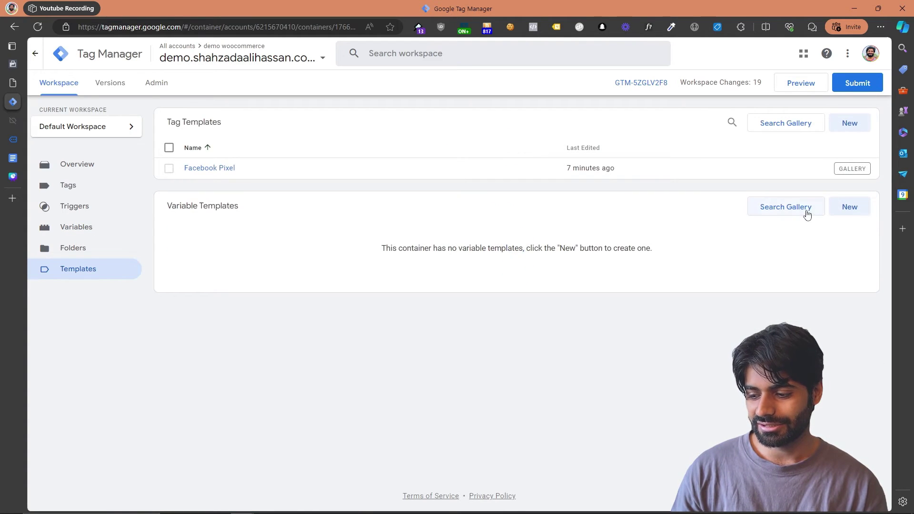
click(806, 212)
click(868, 53)
text(facebook)
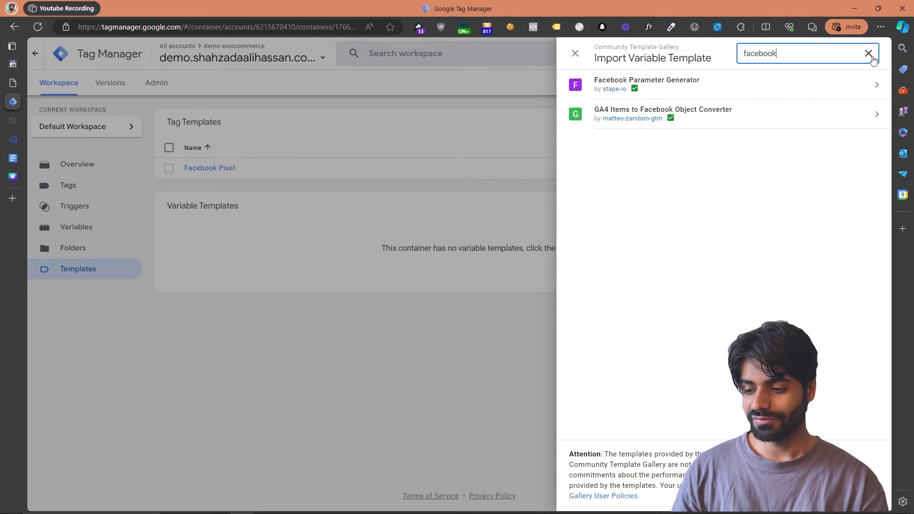
click(775, 84)
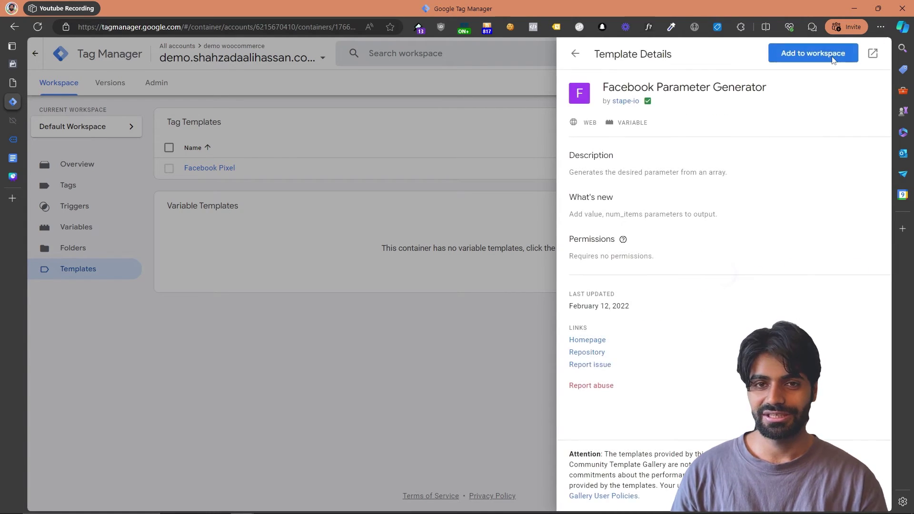
click(816, 54)
click(603, 184)
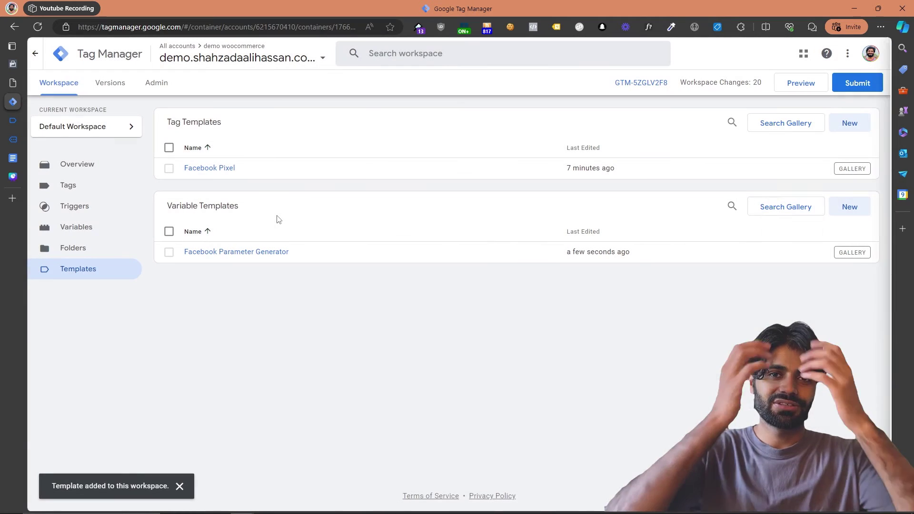
Create a new Facebook Parameter Generator variable with {{DLV ecommerce.items}} as its array of objects
click(76, 227)
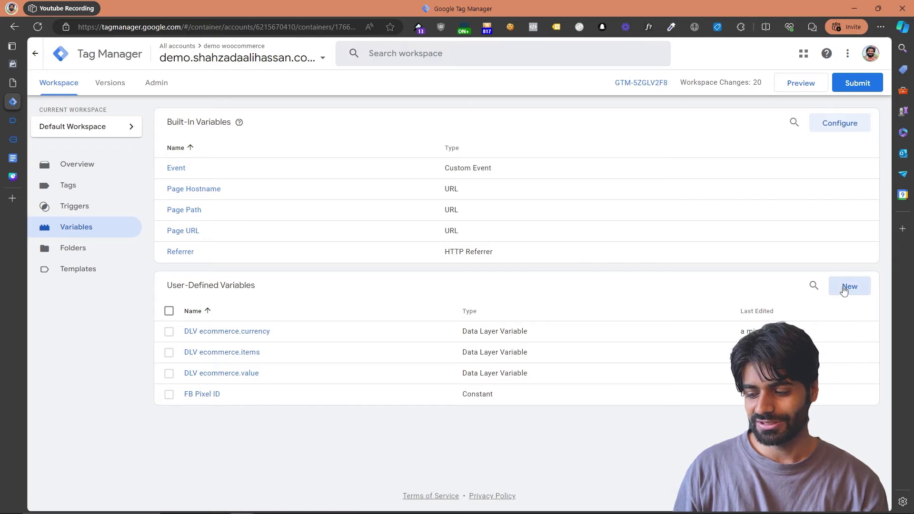
click(844, 291)
click(621, 167)
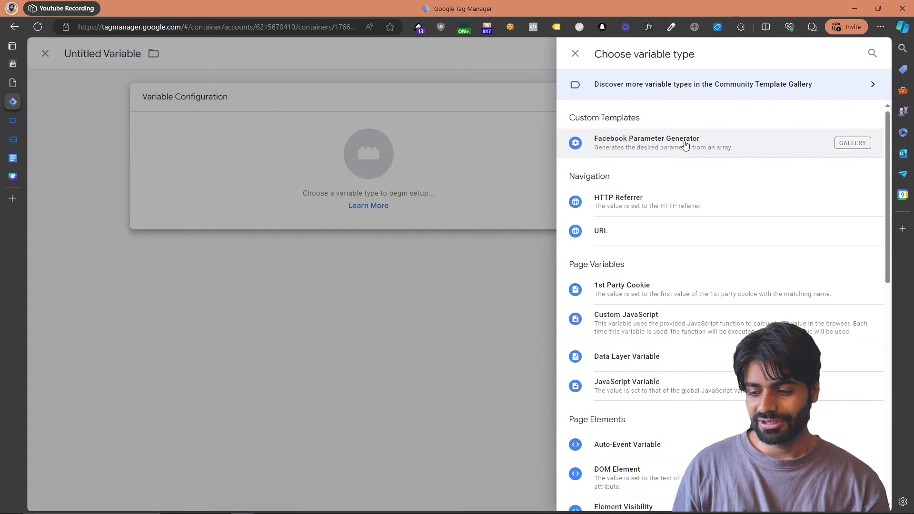
click(685, 144)
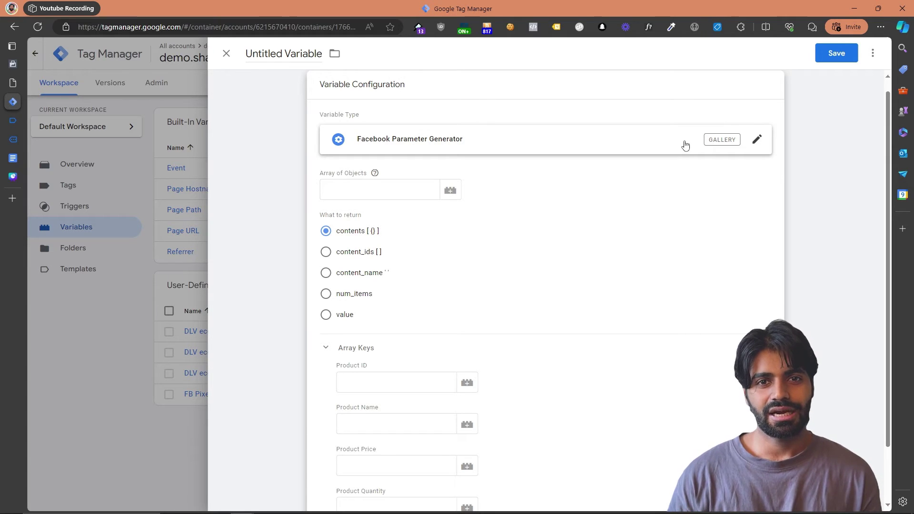
click(433, 191)
click(450, 191)
click(368, 121)
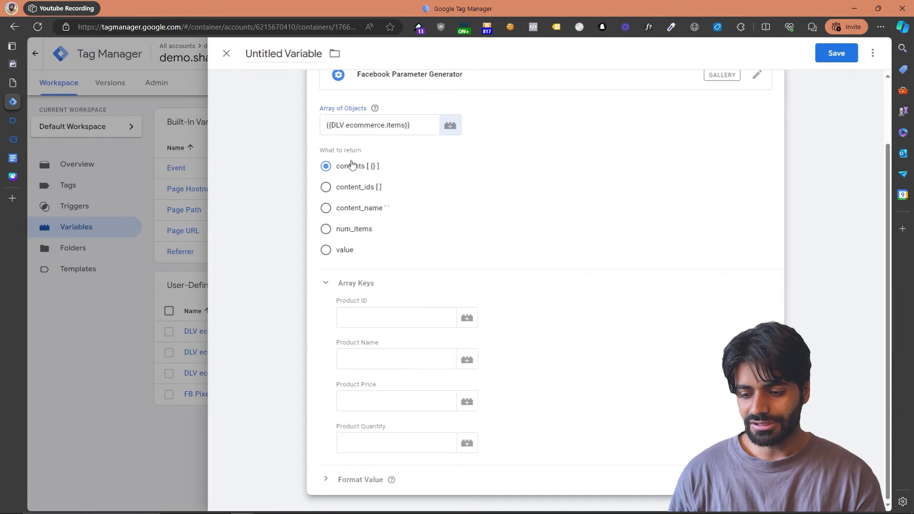
Set the variable's Product ID array key to item_id, copied from the view_cart push in Tag Assistant
click(361, 314)
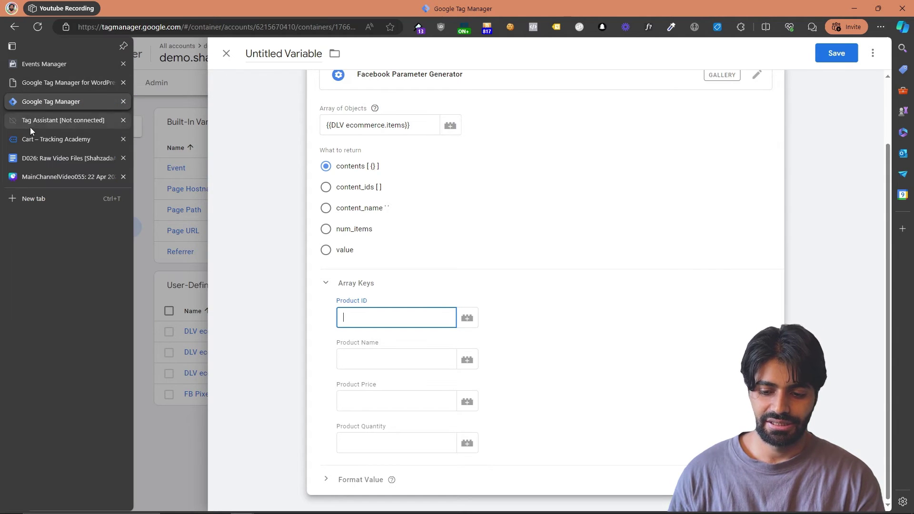
click(29, 126)
key(ctrl+plus)
key(ctrl+plus)
key(ctrl+plus)
key(ctrl+plus)
key(ctrl+plus)
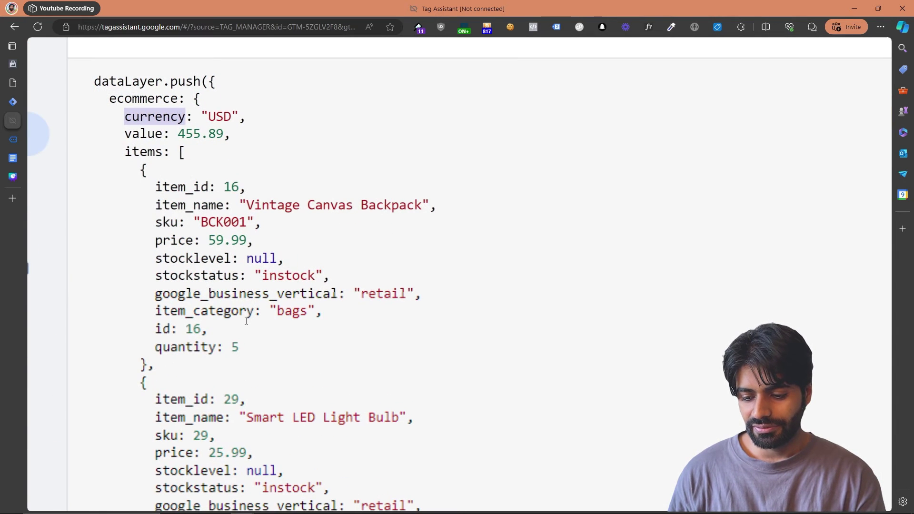
double_click(183, 187)
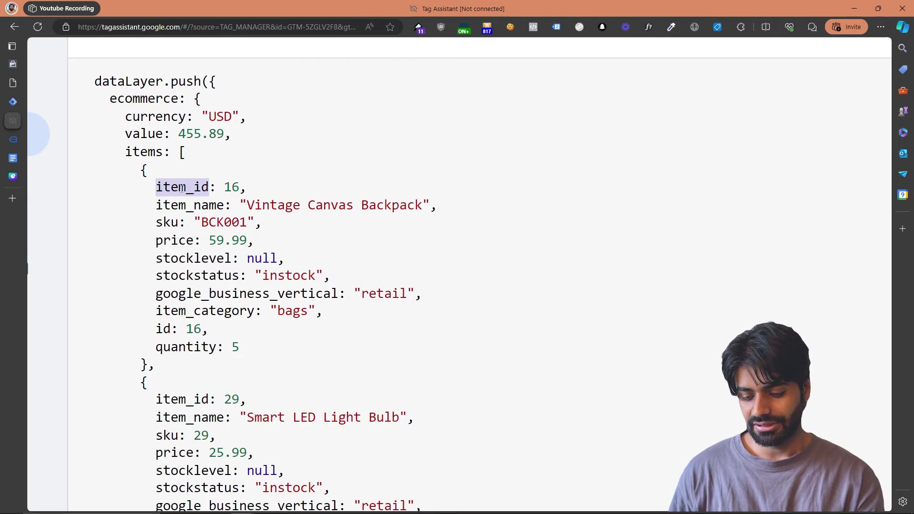
key(ctrl+c)
click(29, 102)
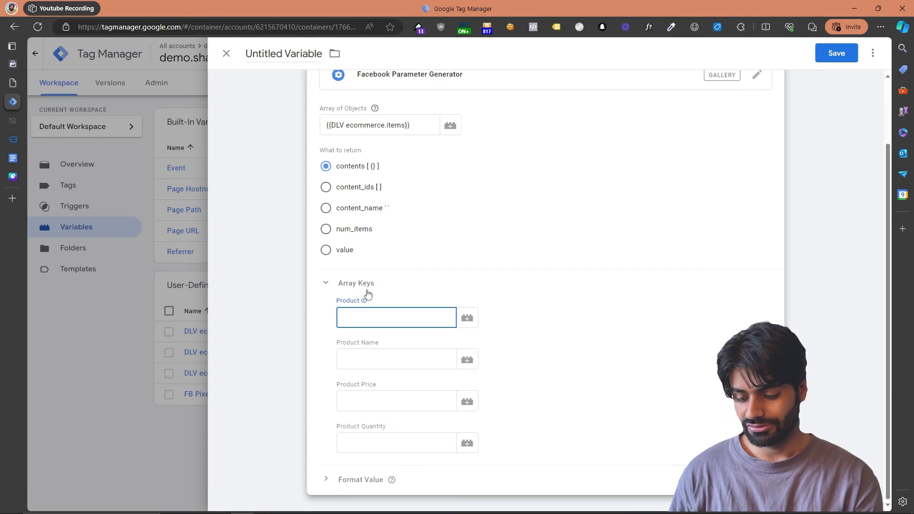
key(ctrl+v)
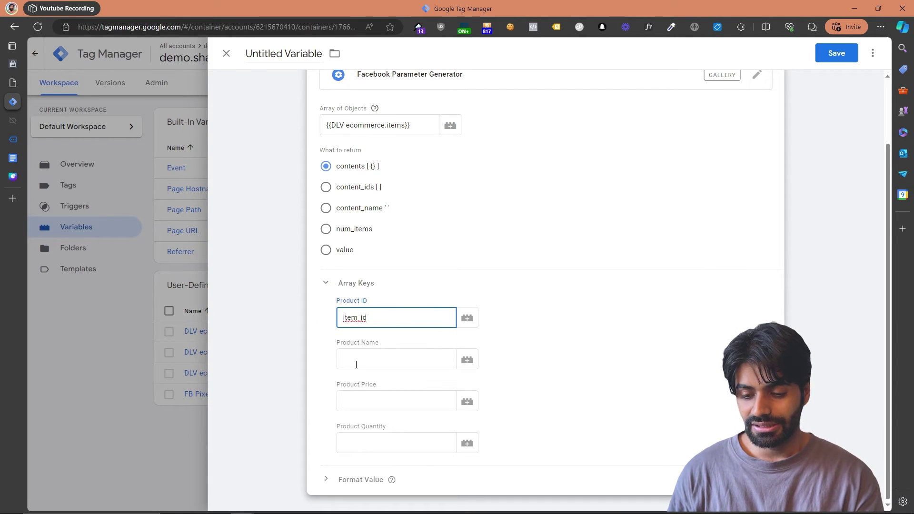
Set the variable's Product Name array key to item_name, copied from the data layer push in Tag Assistant
click(12, 120)
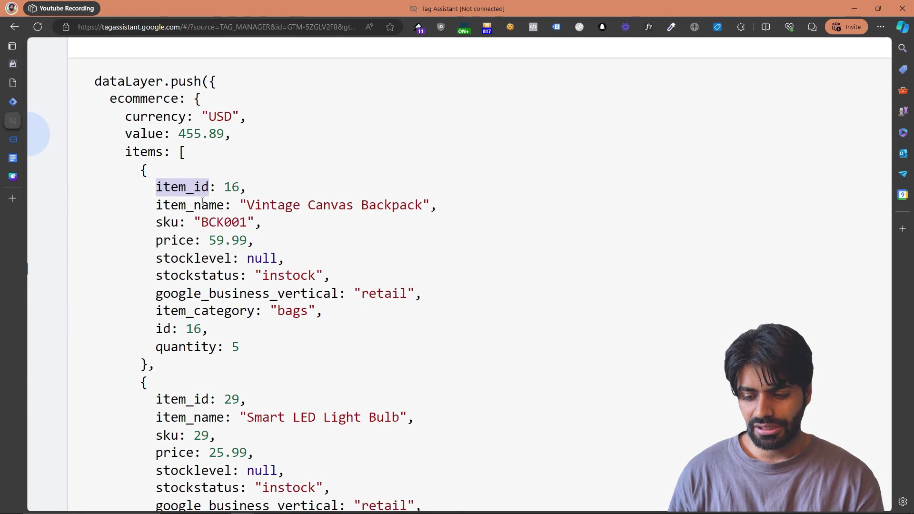
double_click(203, 205)
key(ctrl+c)
click(13, 102)
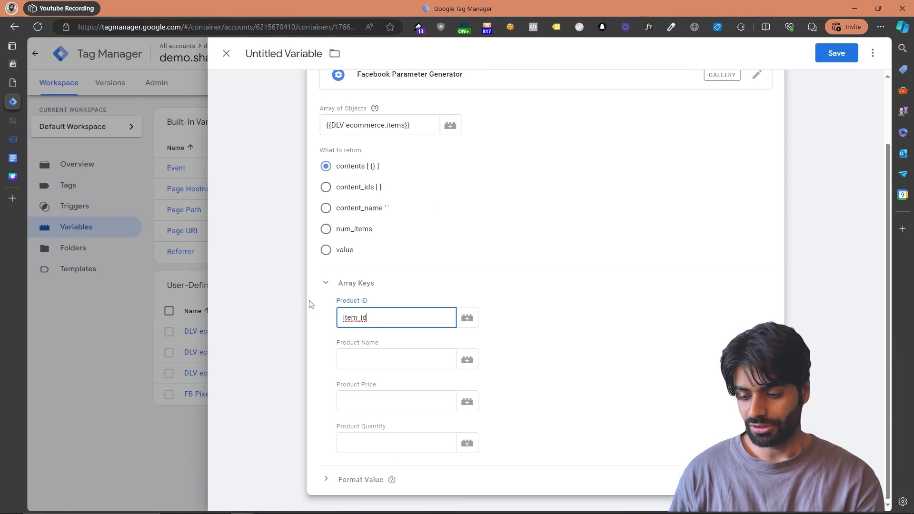
click(349, 355)
key(ctrl+v)
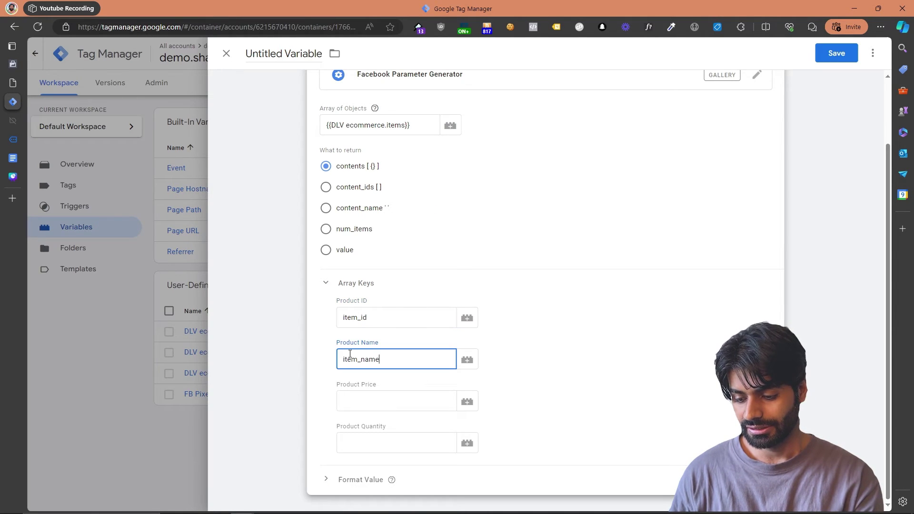
Set the Product Price array key to price, copied from the first item of the data layer push in Tag Assistant
click(12, 123)
double_click(174, 242)
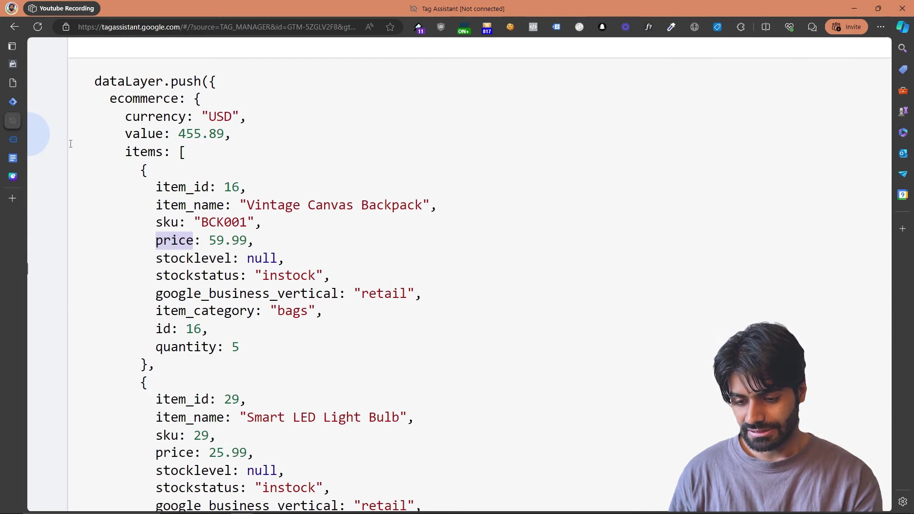
click(13, 101)
click(370, 399)
key(ctrl+v)
Set the Product Quantity array key to quantity, copied from the first item of the data layer push in Tag Assistant
click(12, 120)
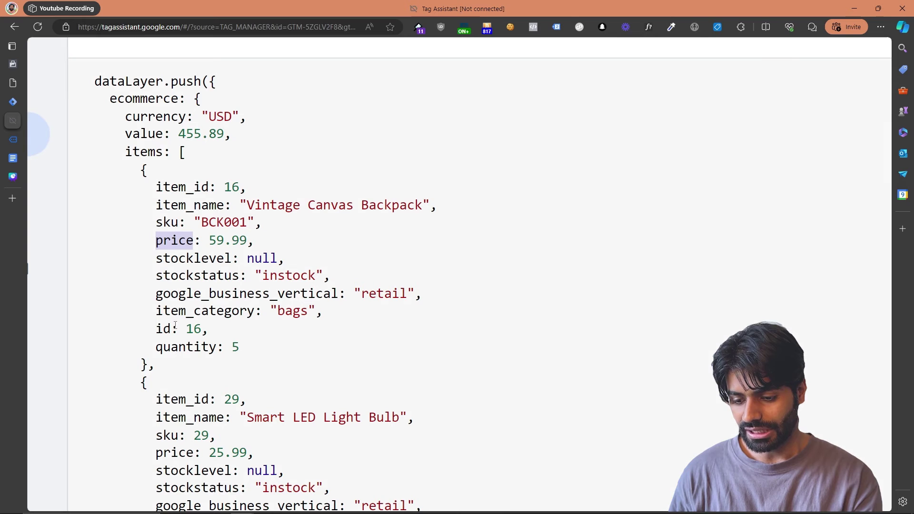
double_click(174, 346)
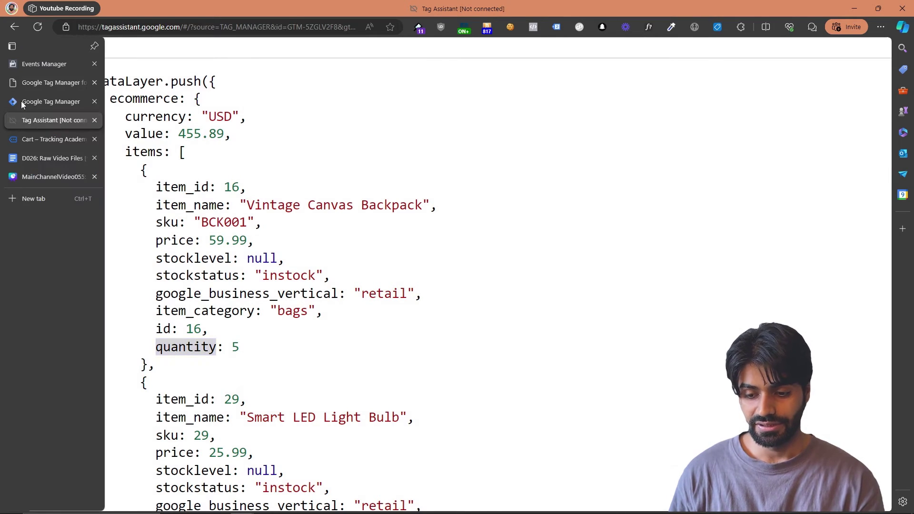
click(21, 101)
click(387, 448)
key(ctrl+v)
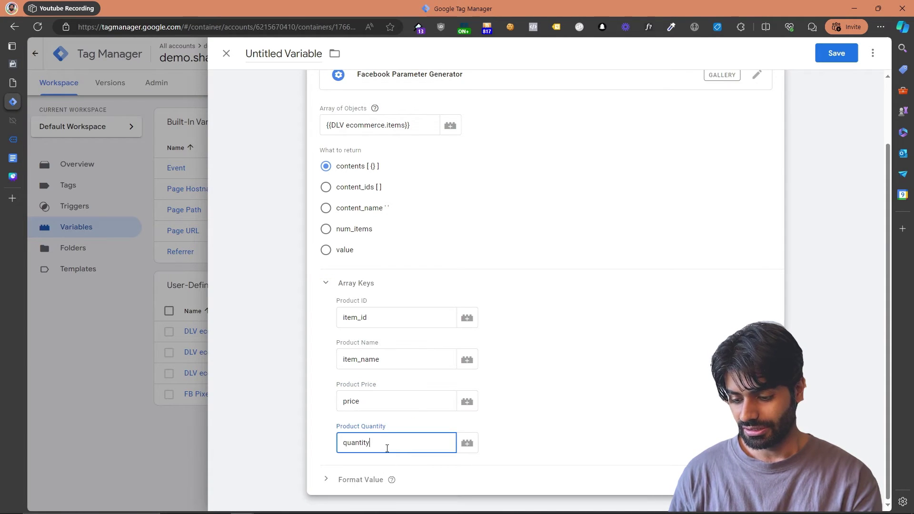
Name the variable "FPG EI Contents" and save it
click(280, 55)
text(F)
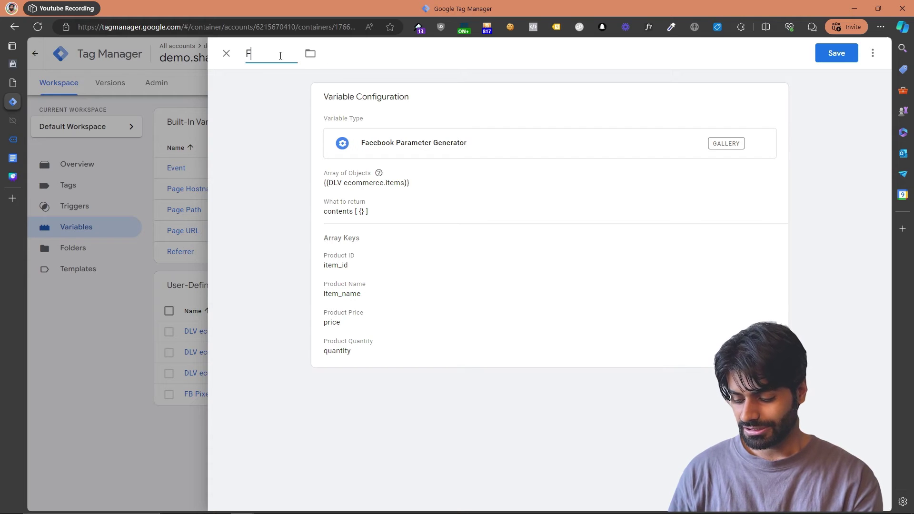
text(PG El)
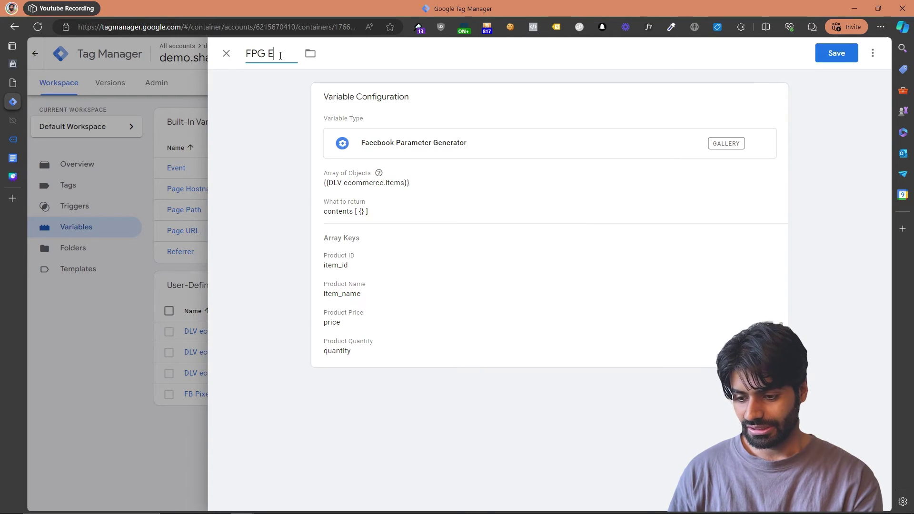
text( Contents)
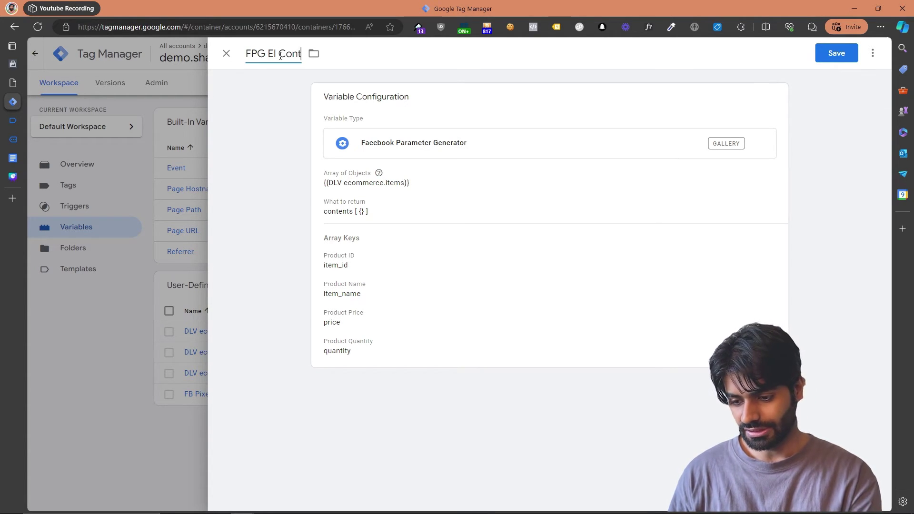
click(839, 51)
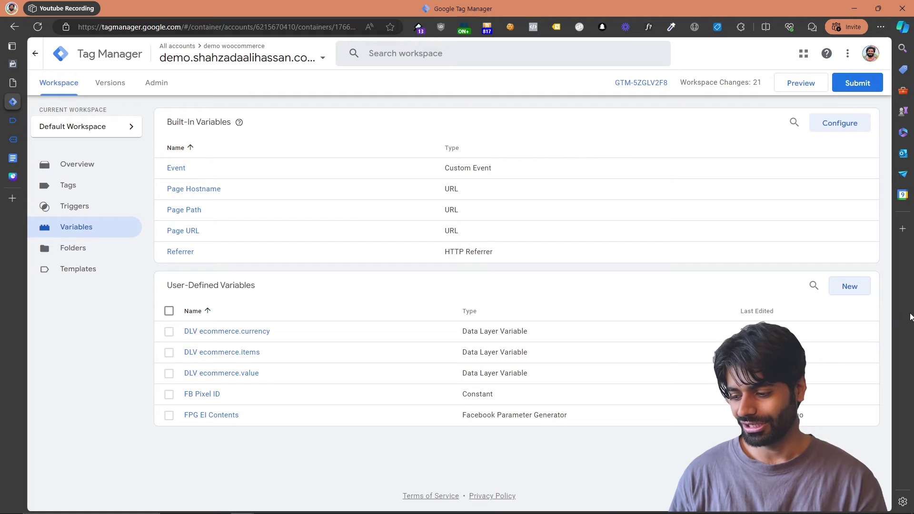
Create a new Facebook Parameter Generator variable with {{DLV ecommerce.items}} as its array of objects, returning content_ids
click(860, 285)
click(498, 127)
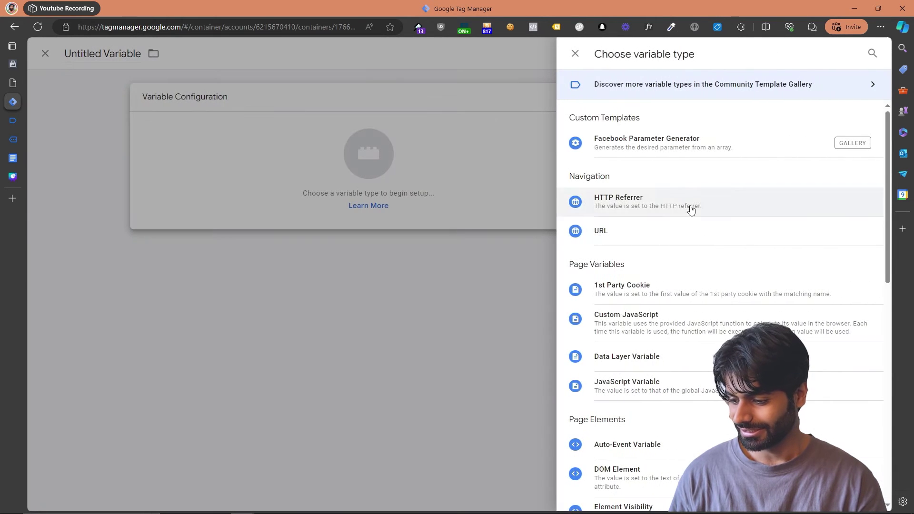
drag(650, 357, 627, 147)
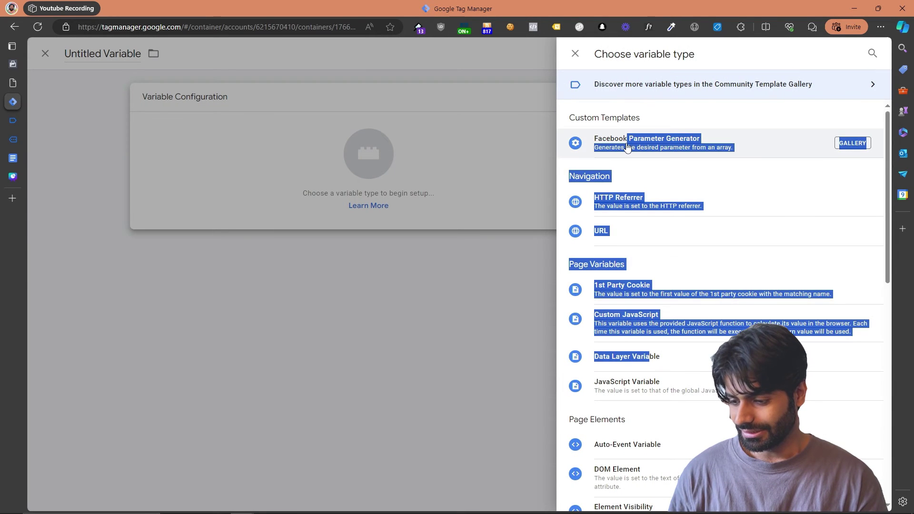
click(627, 143)
click(449, 188)
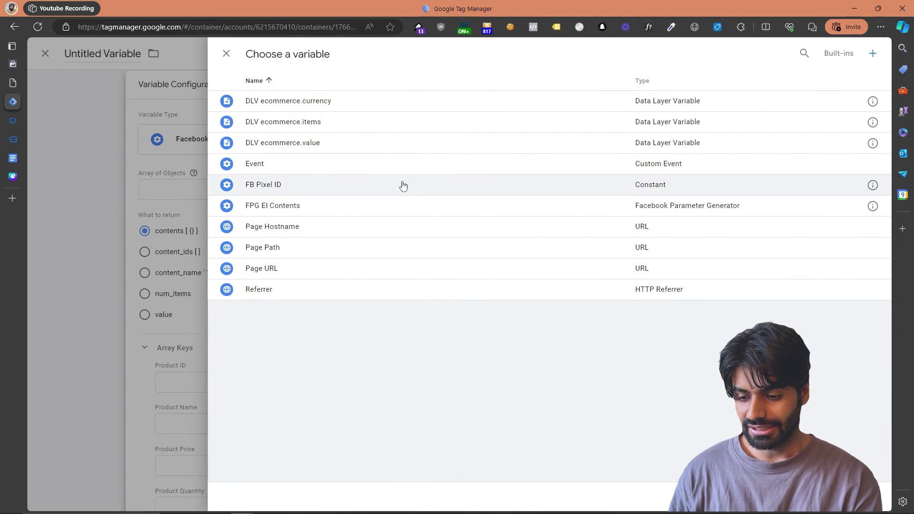
drag(339, 139, 334, 124)
click(336, 124)
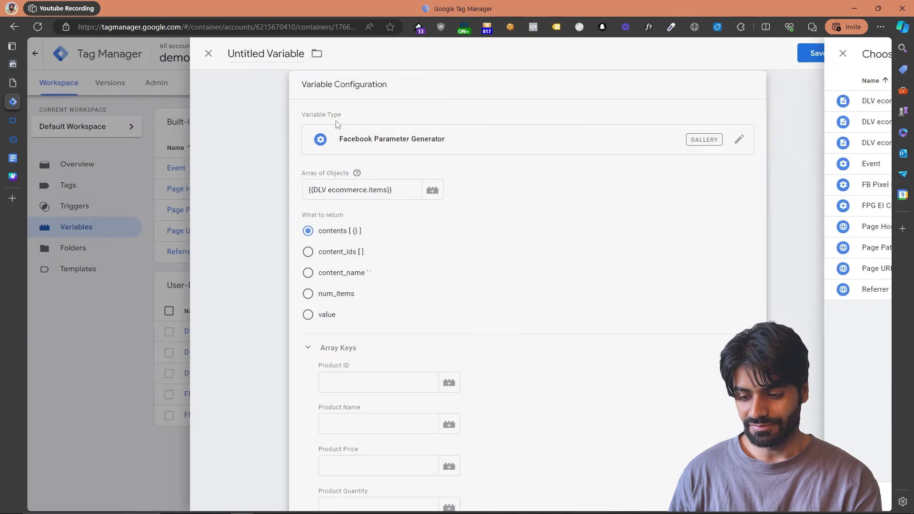
click(362, 259)
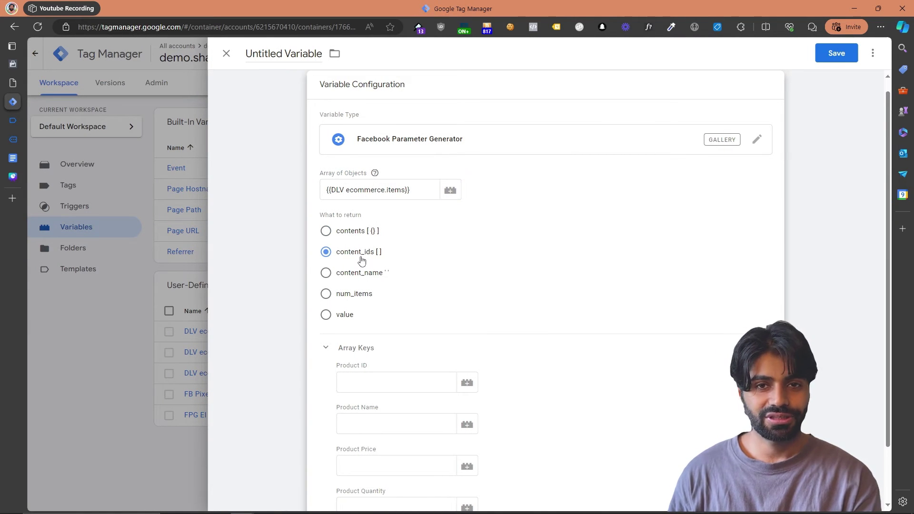
Fill in the array keys item_id, item_name, price and quantity for product ID, name, price and quantity
click(386, 379)
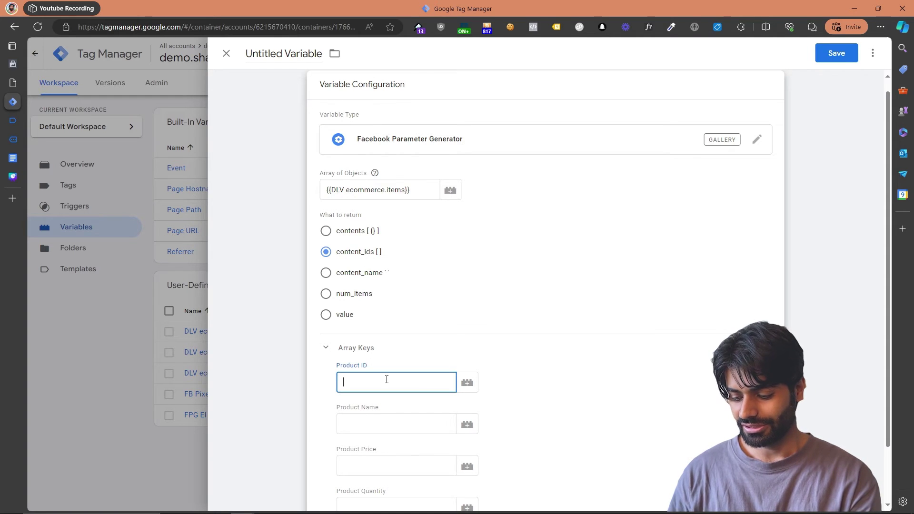
key(Tab)
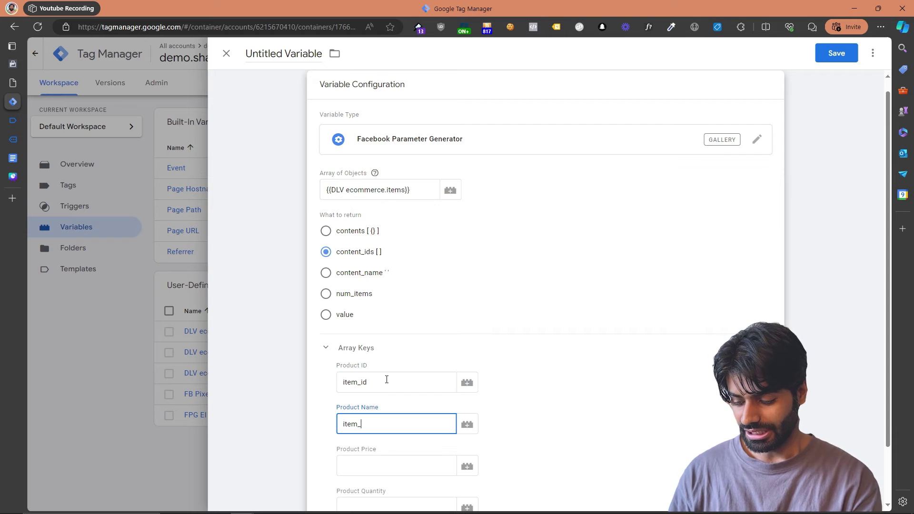
key(Tab)
key(Tab)
key(Down)
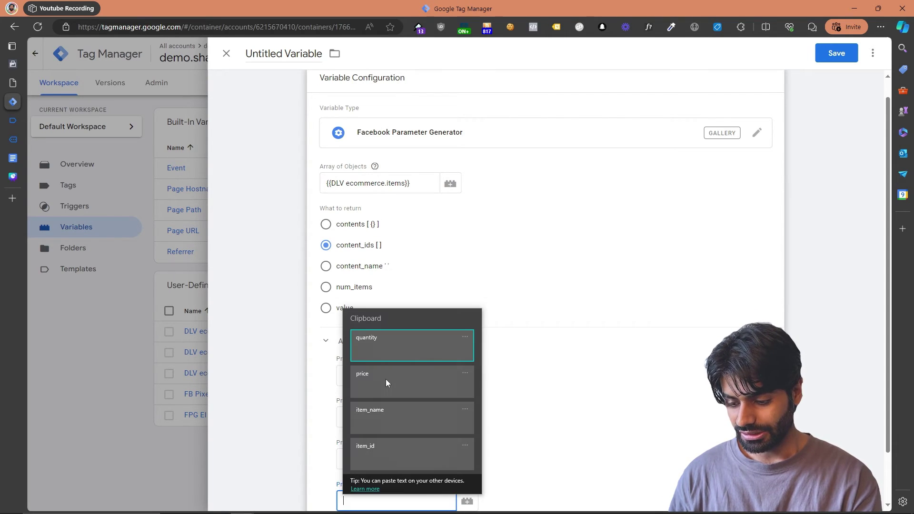
click(385, 348)
Name the content_ids variable "FPG EI Content IDs" and save it
click(267, 54)
key(ctrl+a)
text(F)
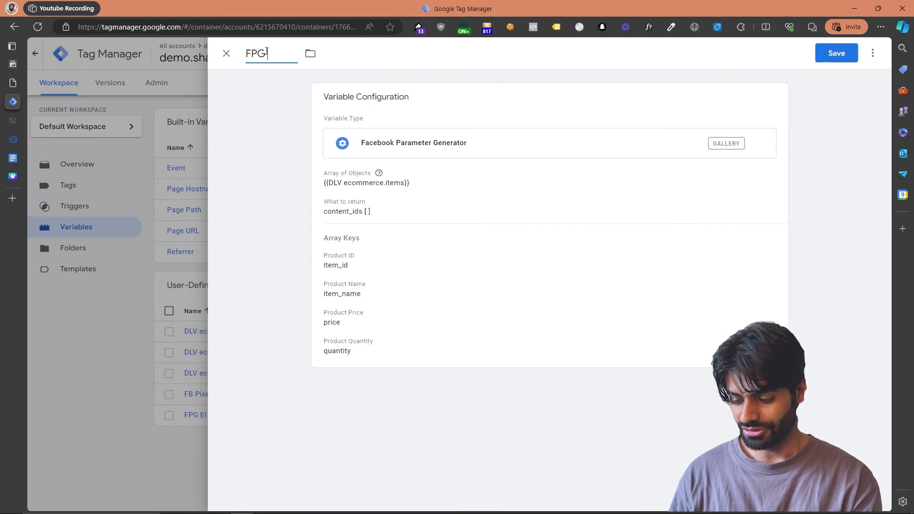
text(PG EI Conte)
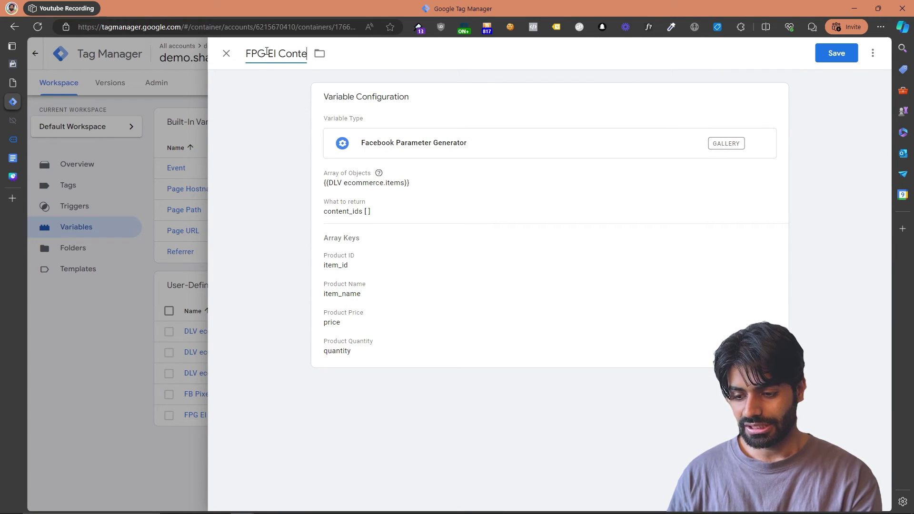
text(nt IDs)
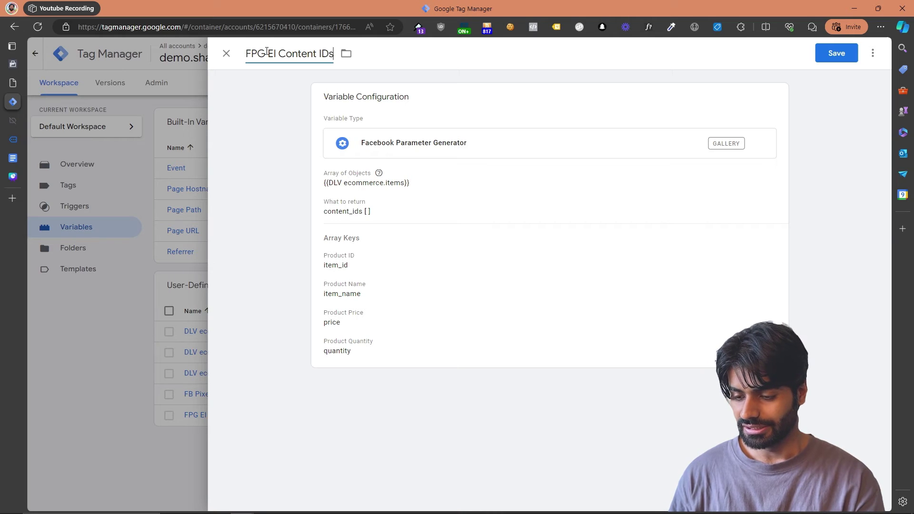
click(836, 53)
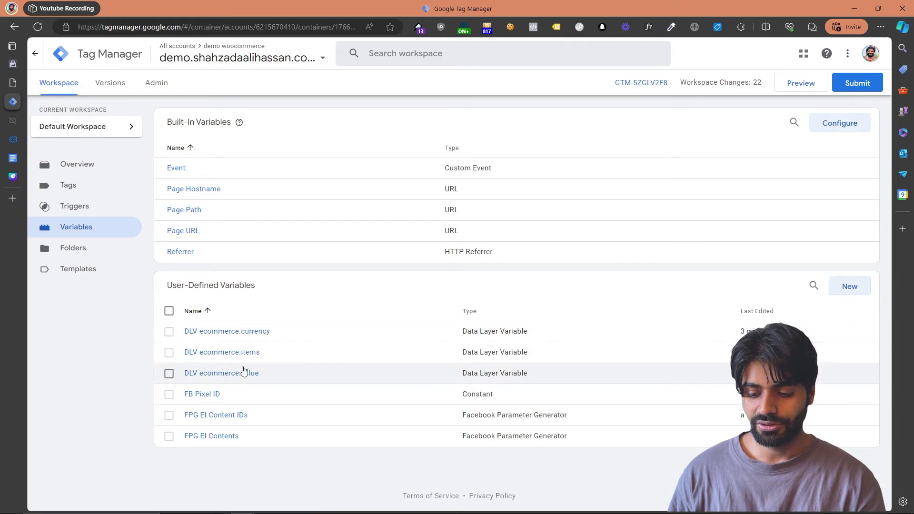
Make a copy of the FPG EI Content IDs variable and set it to return content_name
click(232, 418)
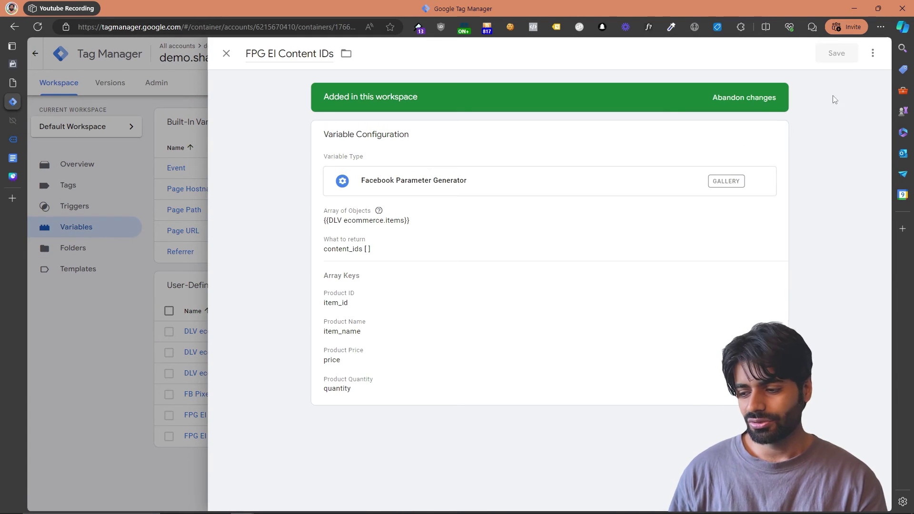
click(873, 53)
click(856, 78)
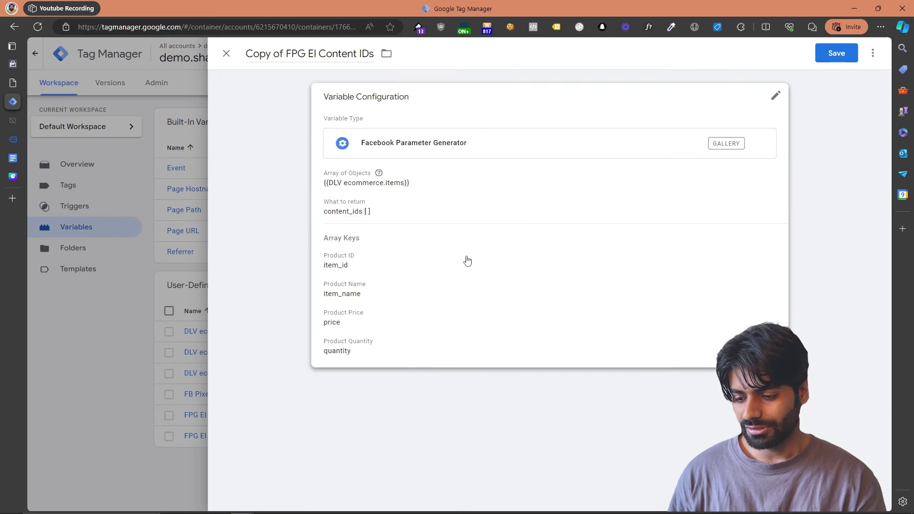
click(467, 261)
click(345, 286)
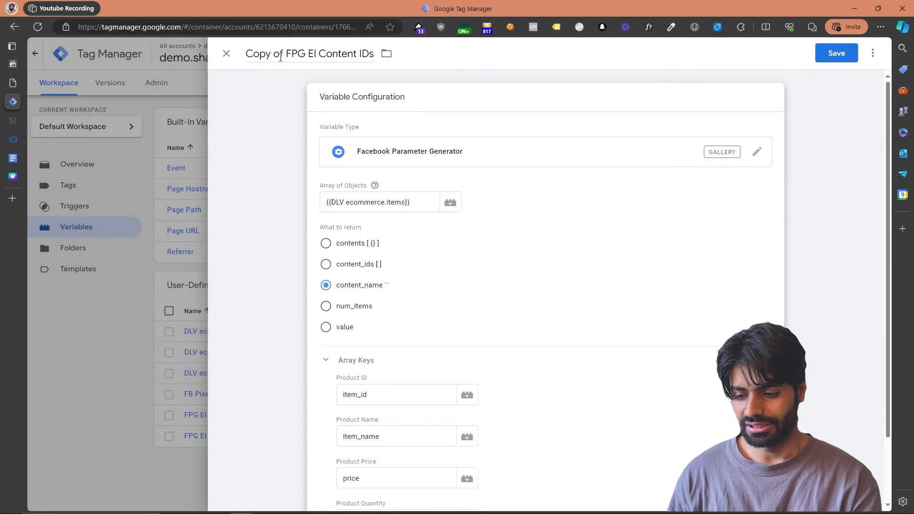
Rename the copied variable "FPG EI Content Name" and save it
drag(284, 57, 243, 58)
key(BackSpace)
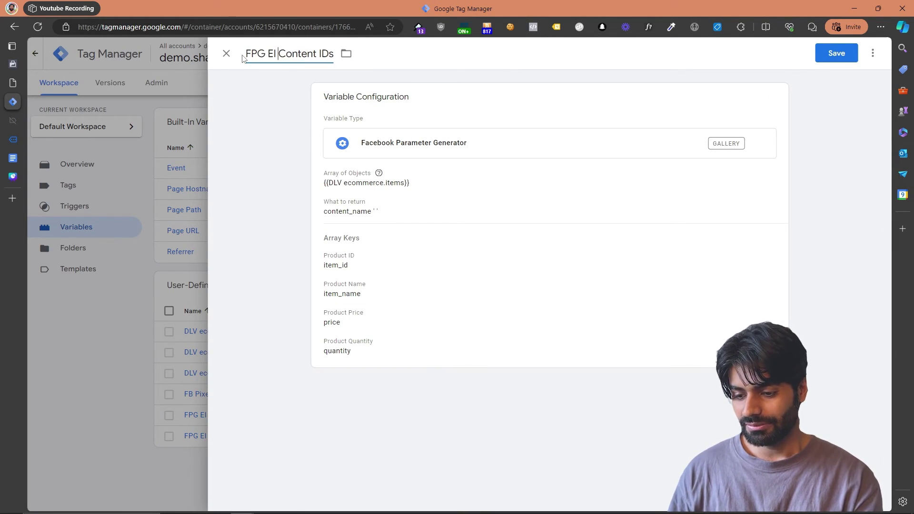
key(BackSpace)
key(BackSpace)
key(BackSpace)
text(Name)
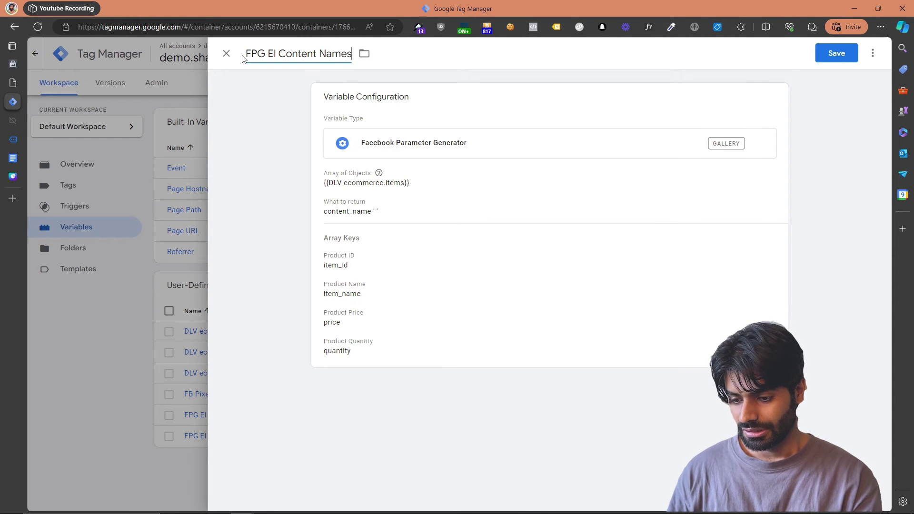
click(838, 53)
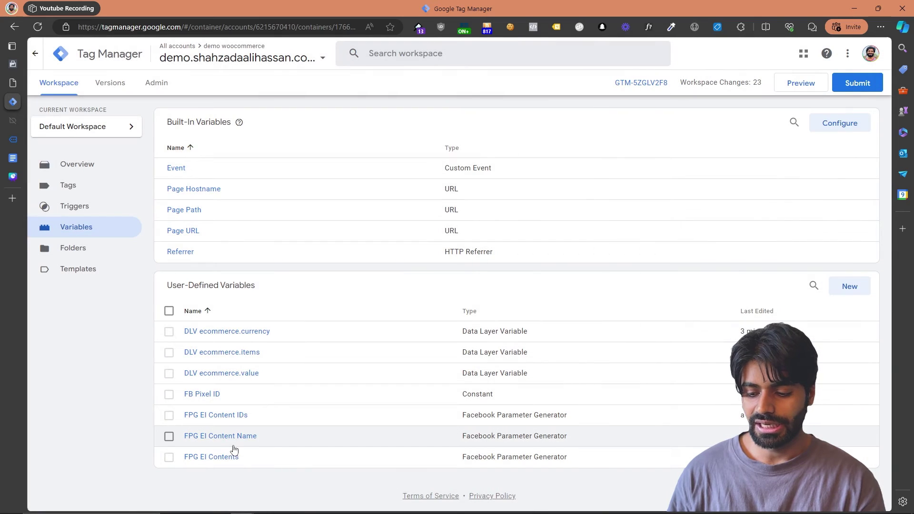
Make a copy of the FPG EI Content Name variable and set it to return num_items
click(230, 437)
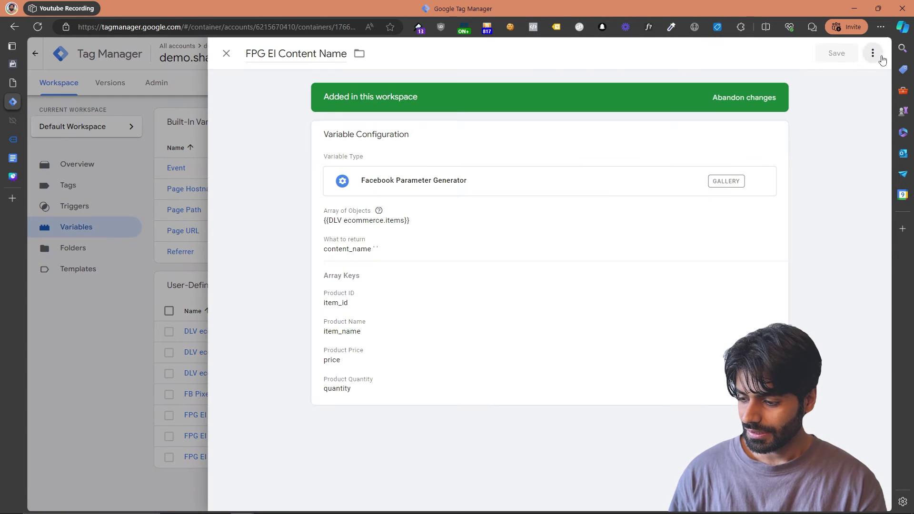
click(872, 52)
click(850, 76)
click(652, 186)
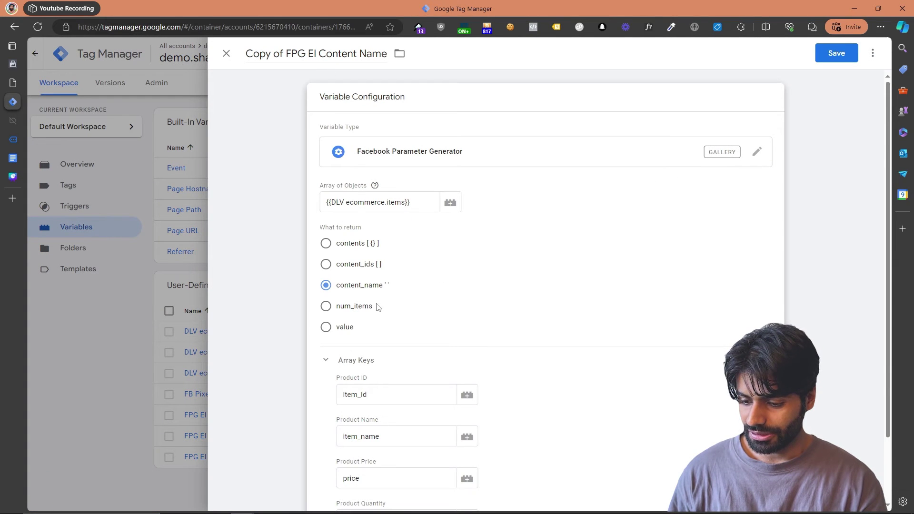
click(362, 306)
Rename the copied variable "FPG EI Num Items" and save it
drag(284, 54, 241, 58)
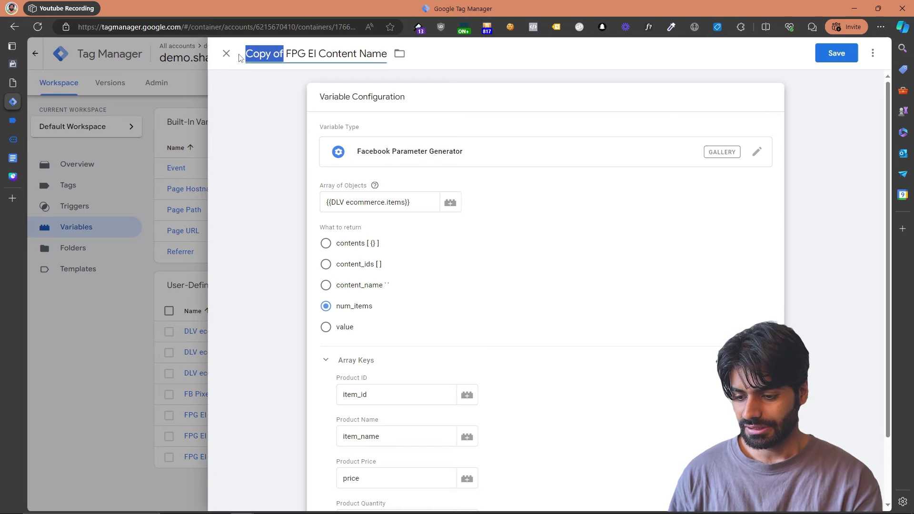
key(BackSpace)
key(ctrl+Delete)
key(ctrl+Delete)
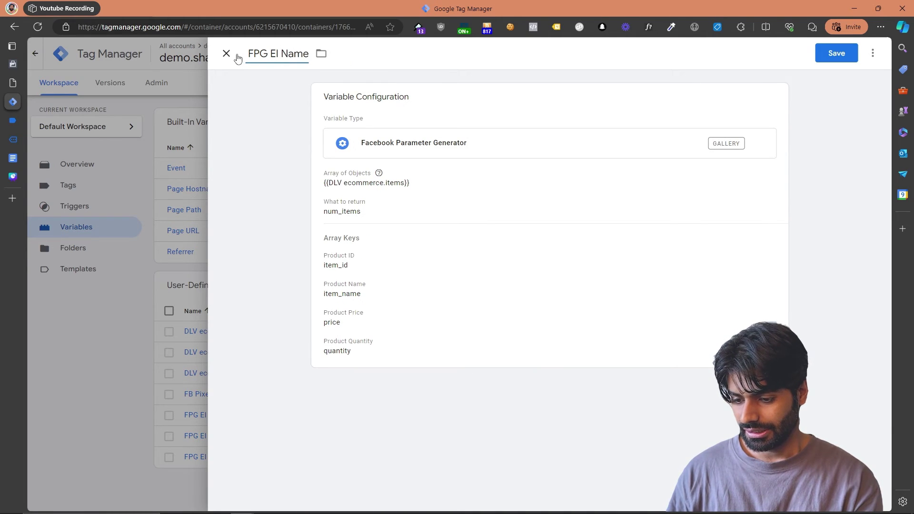
text(Num Items)
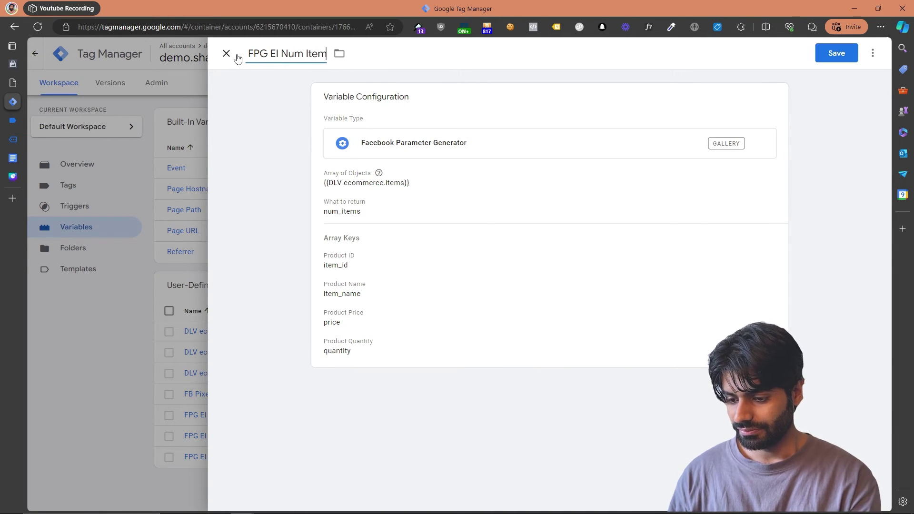
click(836, 52)
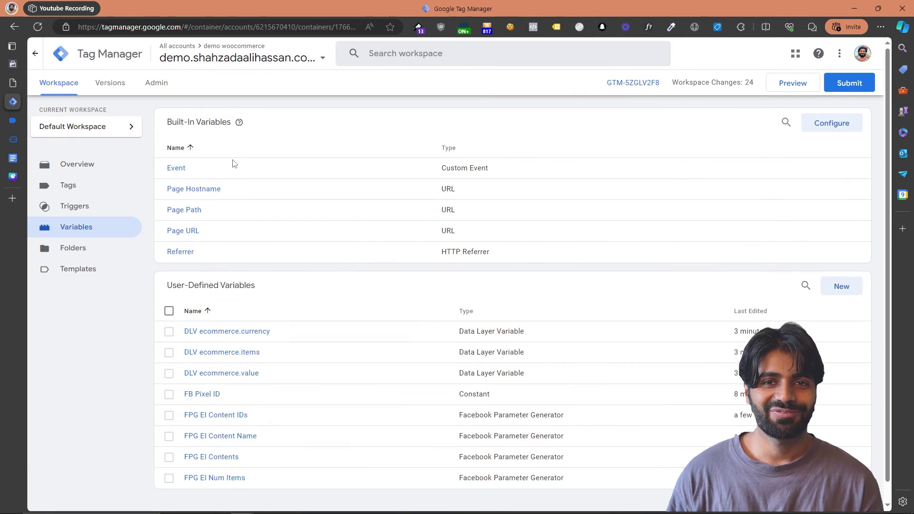
Start a new tag with its trigger selection open, and copy the event name view_cart from Tag Assistant
click(67, 187)
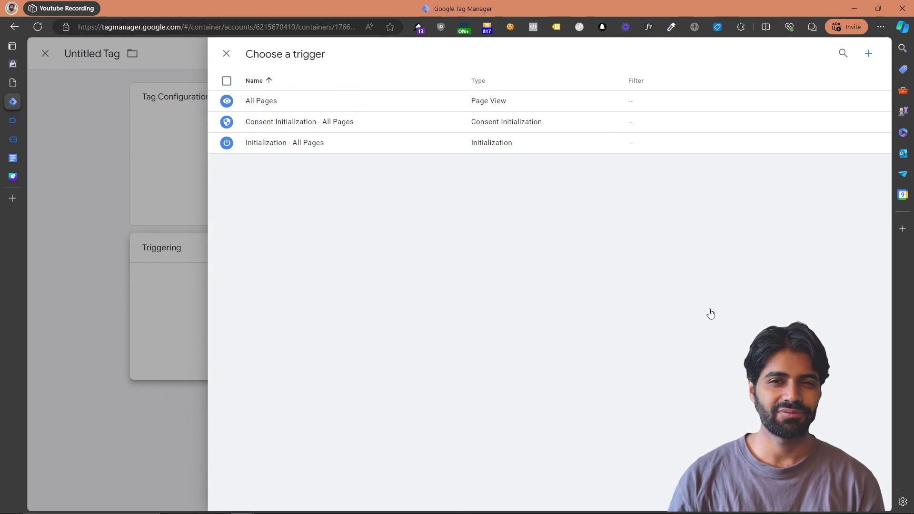
click(17, 125)
scroll(223, 112, up, 3)
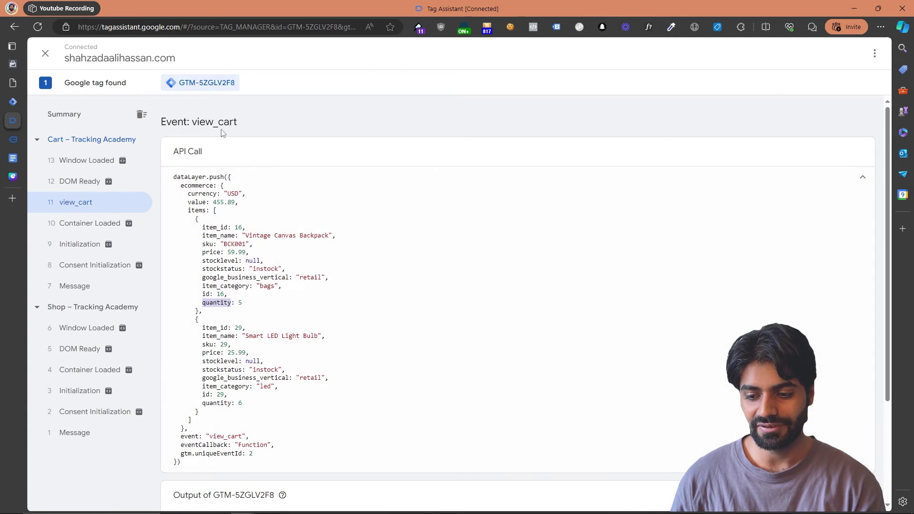
double_click(223, 124)
right_click(222, 125)
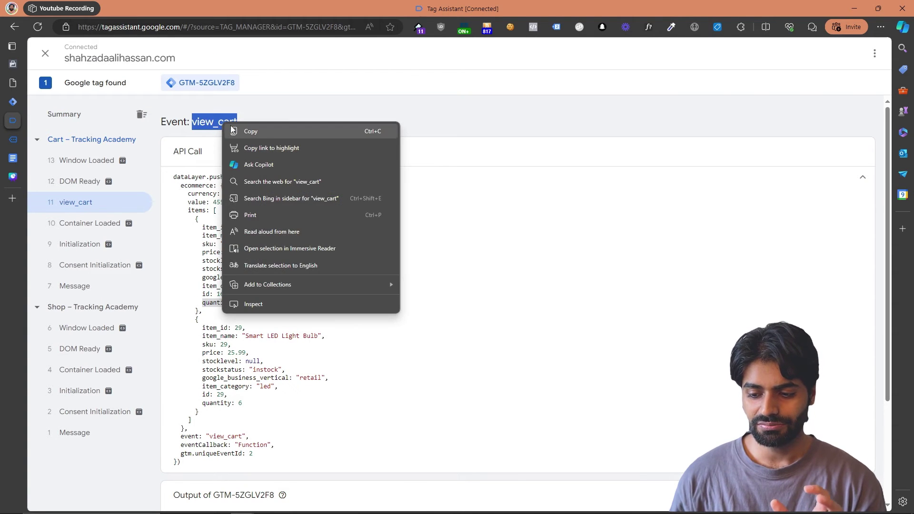
click(257, 130)
click(14, 101)
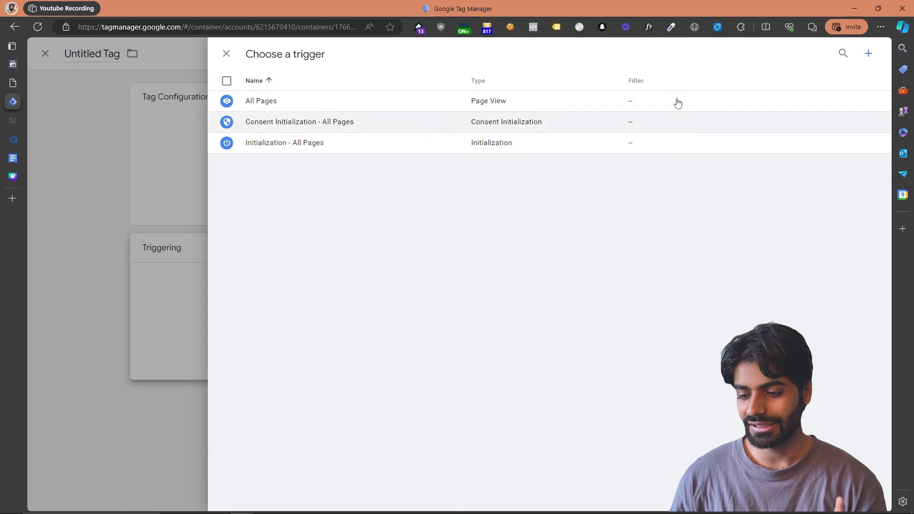
Create a Custom Event trigger for the tag with the event name view_cart, firing on all custom events
click(867, 54)
click(591, 133)
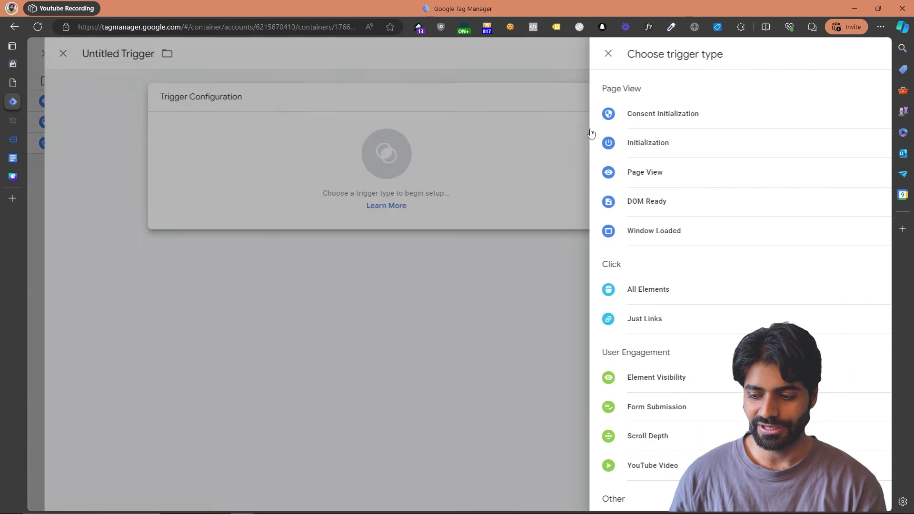
scroll(673, 404, down, 3)
click(618, 423)
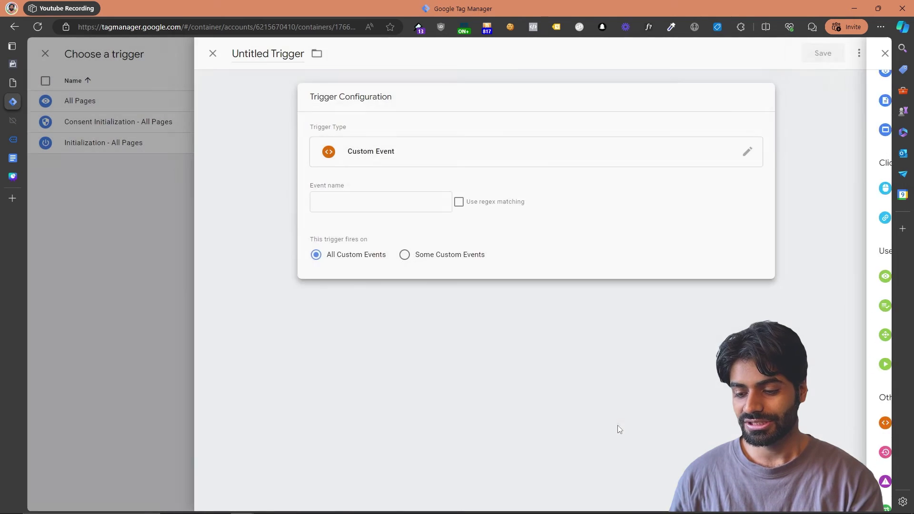
click(405, 200)
text(view_cart)
Name the trigger "CE view_cart" and save it
click(275, 50)
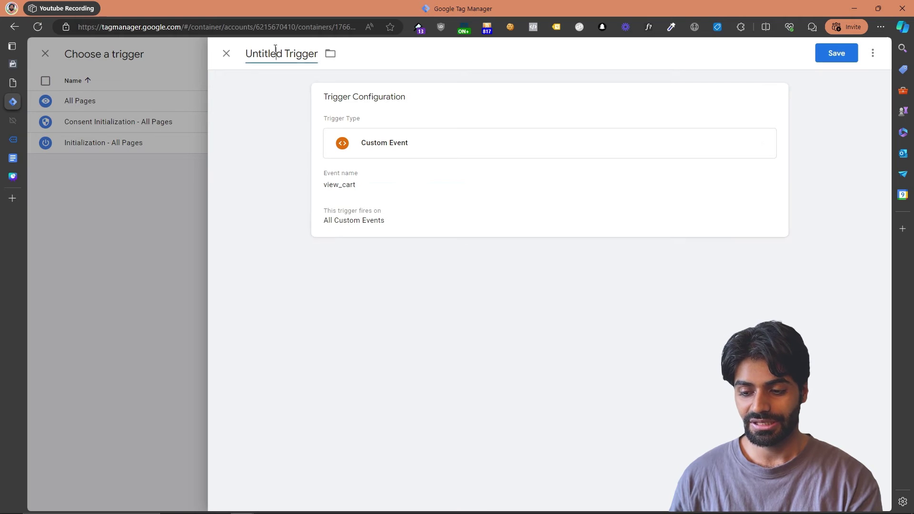
text(CE view_cart)
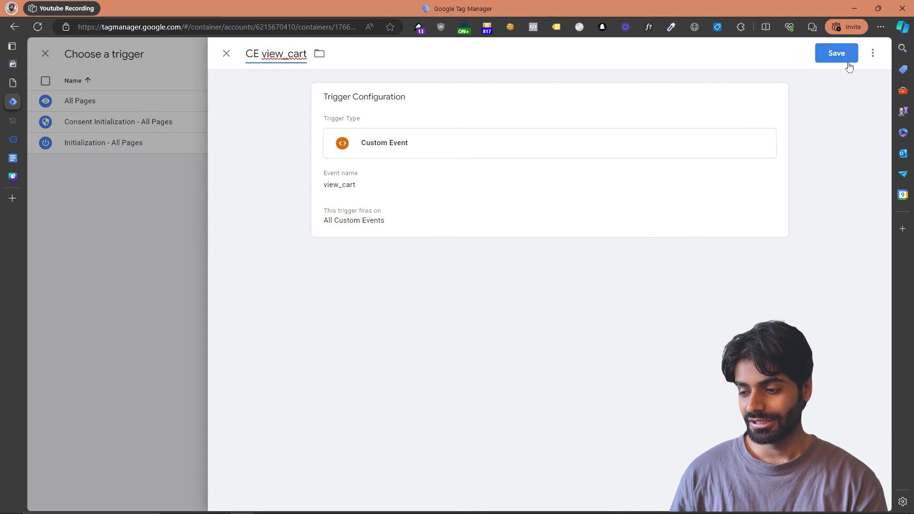
click(837, 53)
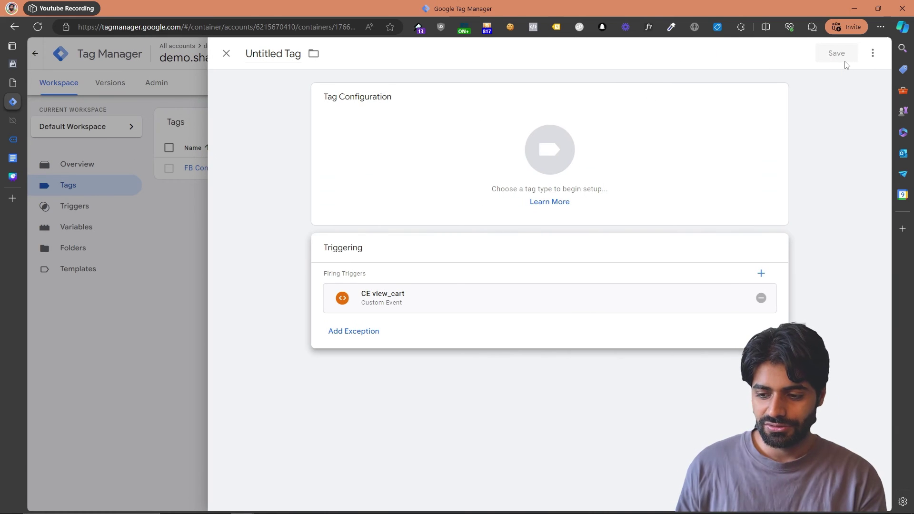
Make the tag a Facebook Pixel tag and set its Facebook Pixel ID to the FB Pixel ID variable
click(584, 124)
scroll(664, 457, down, 1)
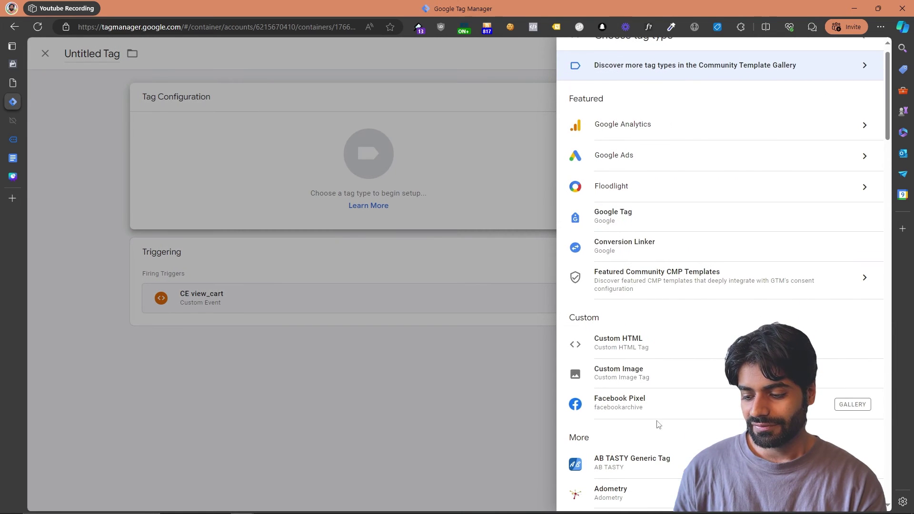
click(649, 408)
click(373, 281)
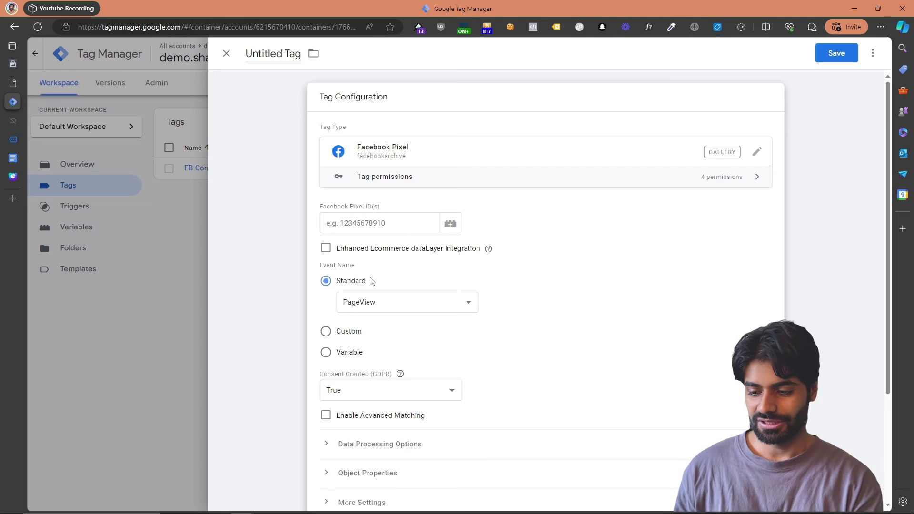
click(450, 224)
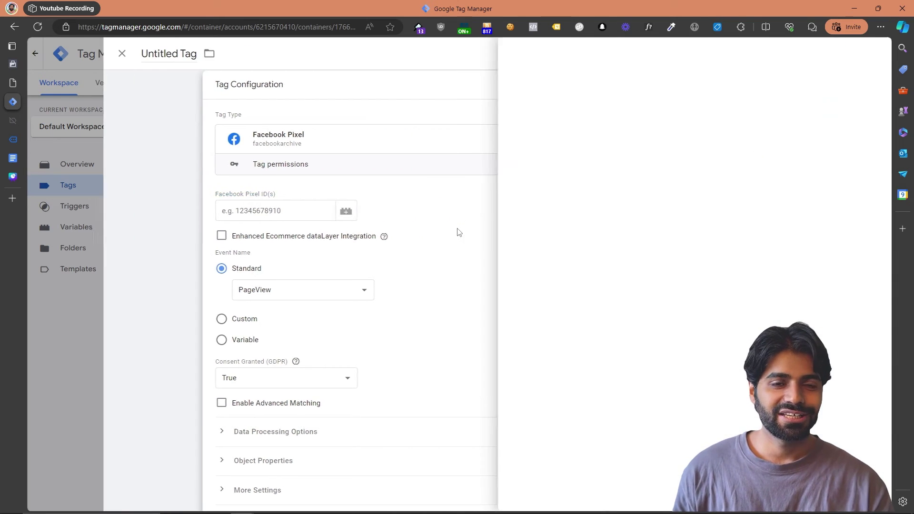
click(335, 184)
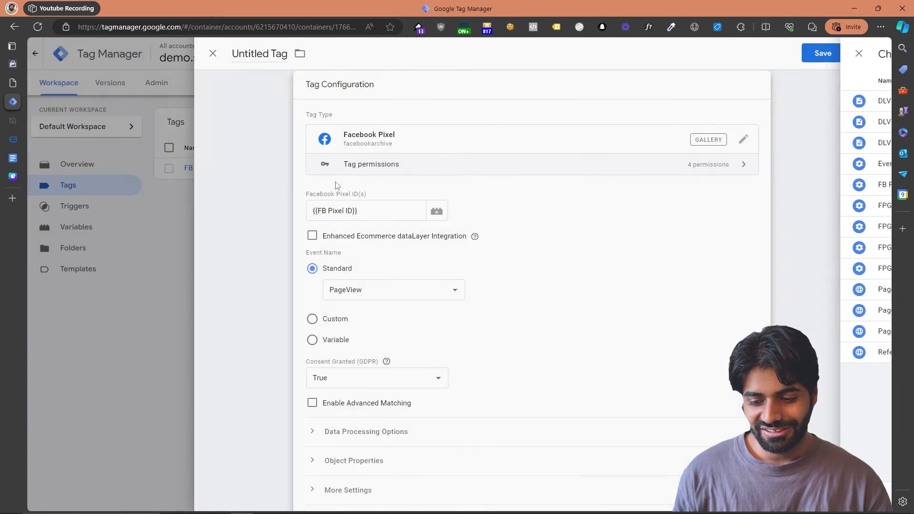
Switch the tag's event name to Custom and enter ViewCart
scroll(352, 196, down, 1)
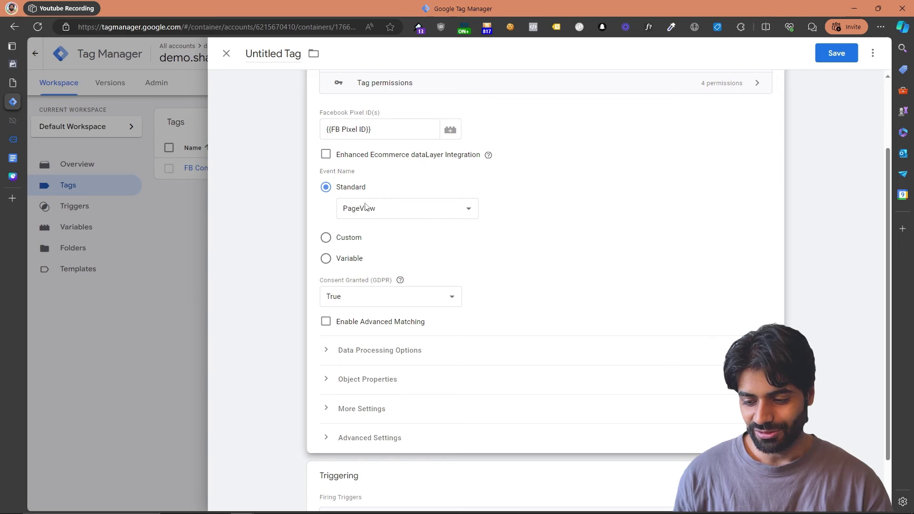
click(339, 239)
click(361, 230)
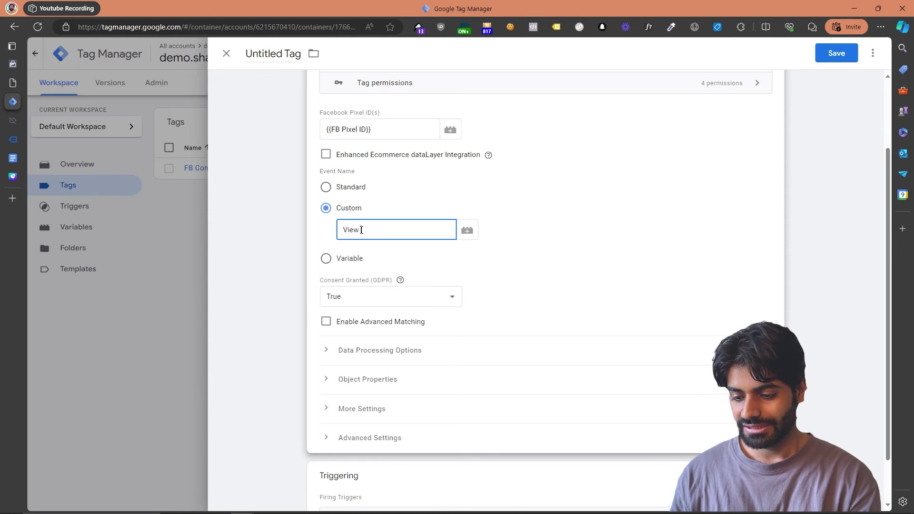
scroll(362, 230, down, 2)
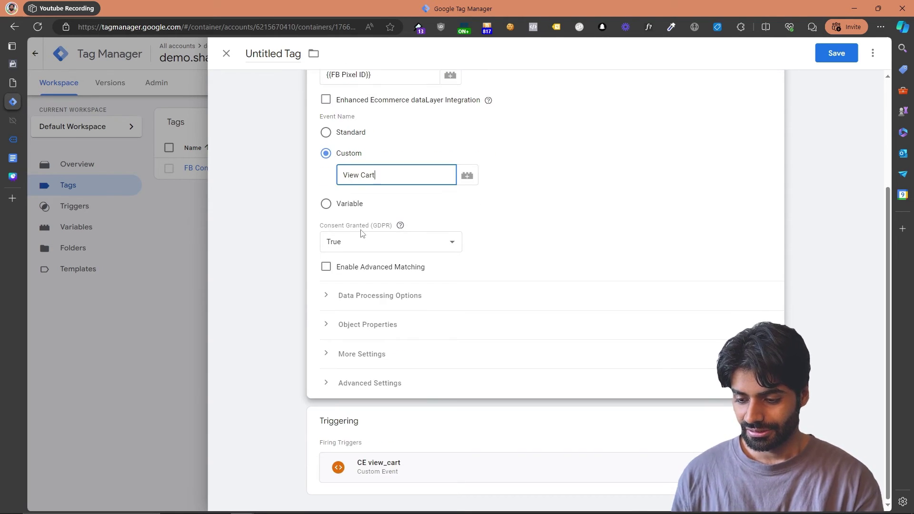
Expand the tag's object properties and add five empty property rows
click(339, 323)
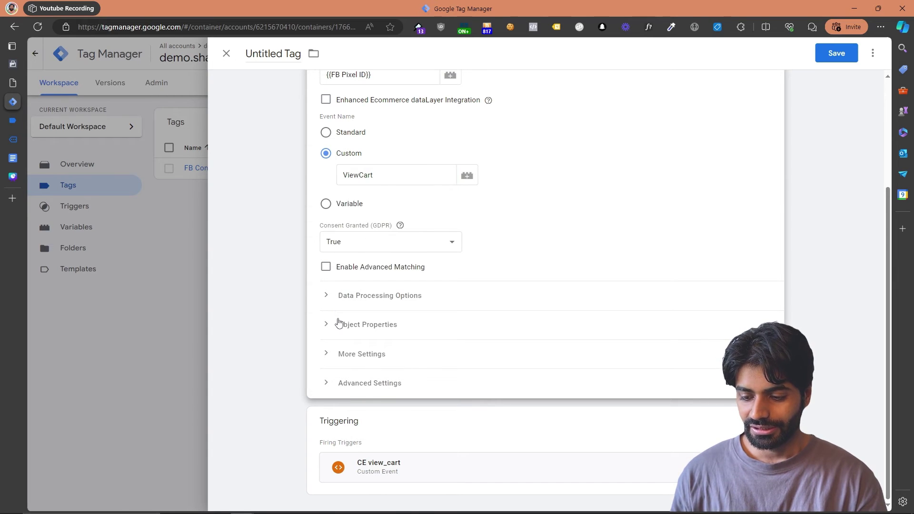
click(379, 324)
click(385, 351)
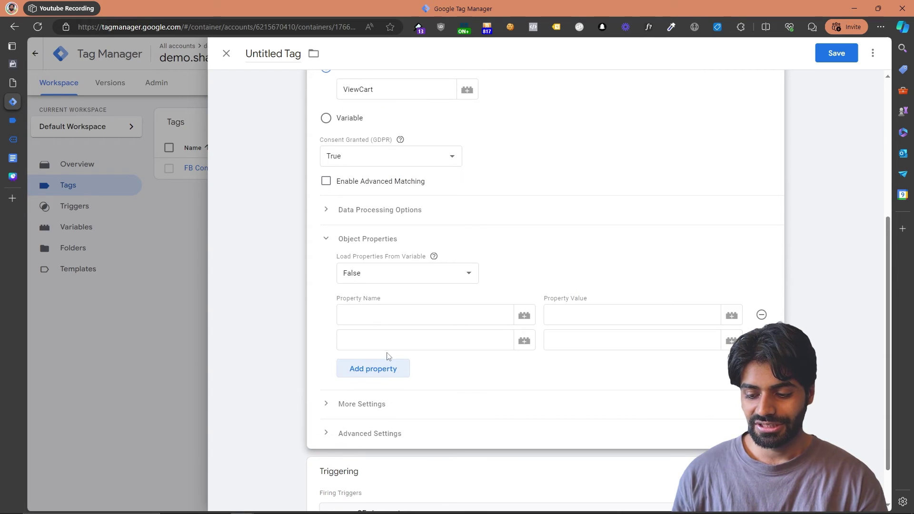
click(386, 370)
click(393, 398)
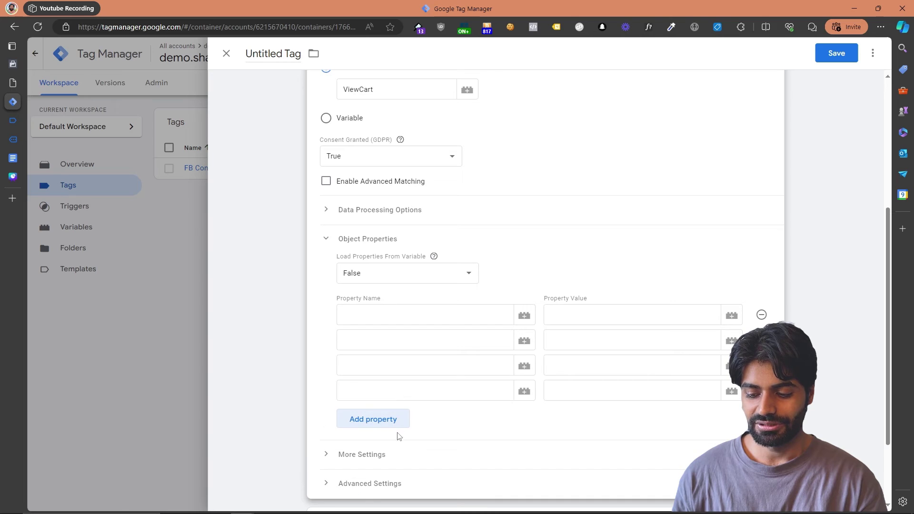
click(397, 420)
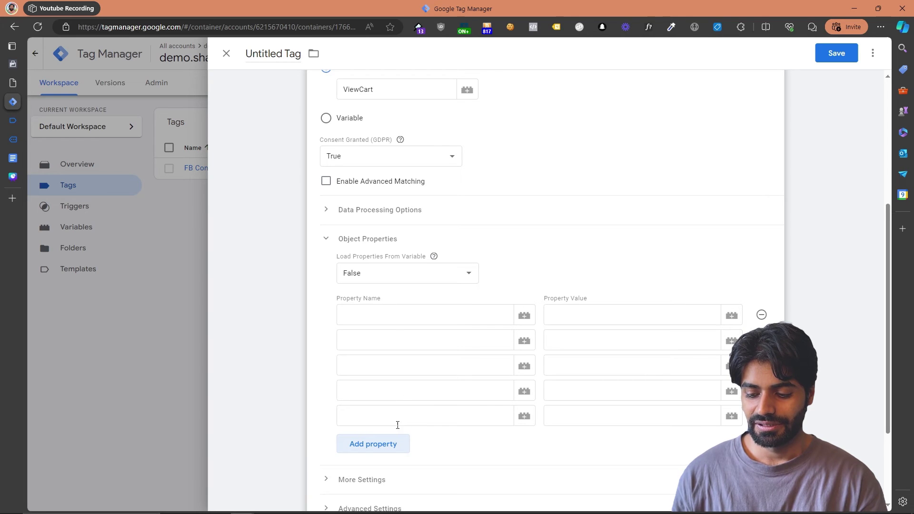
Name the first four object properties content_ids, content_name, num_items and value
click(390, 318)
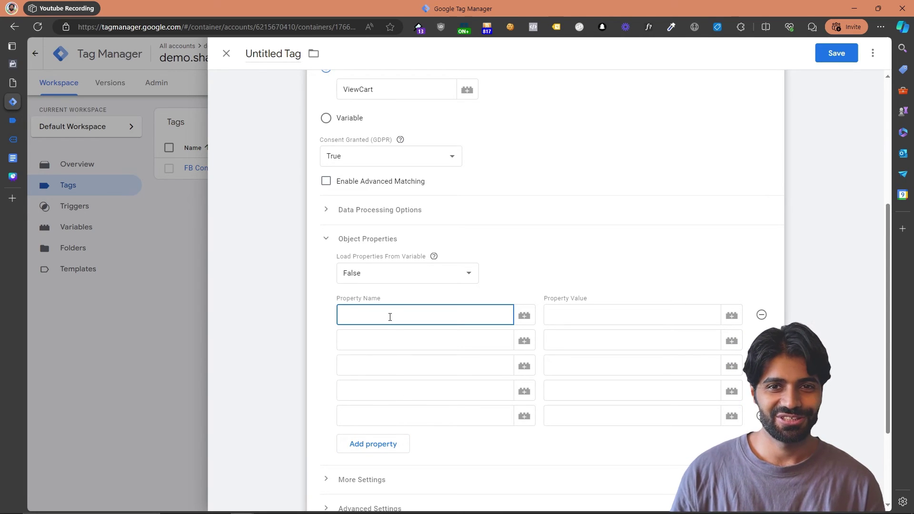
text(content_ids)
click(386, 333)
text(co)
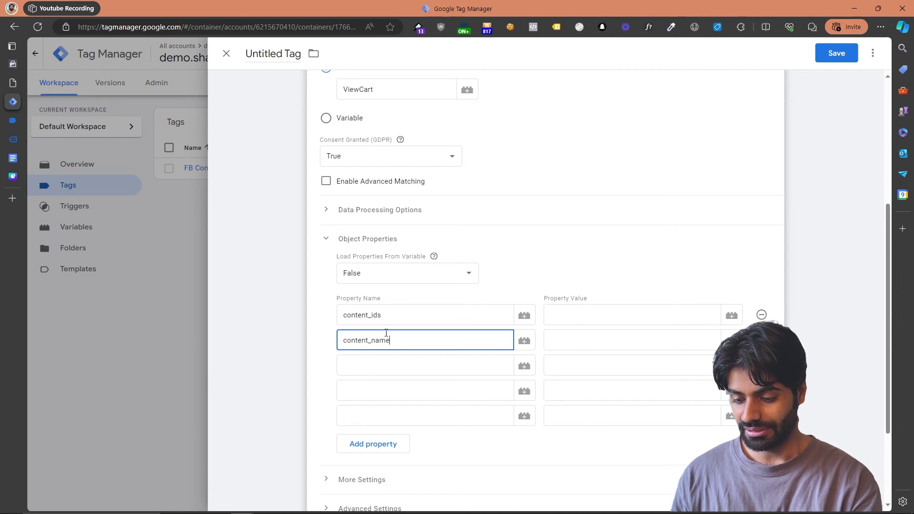
click(385, 363)
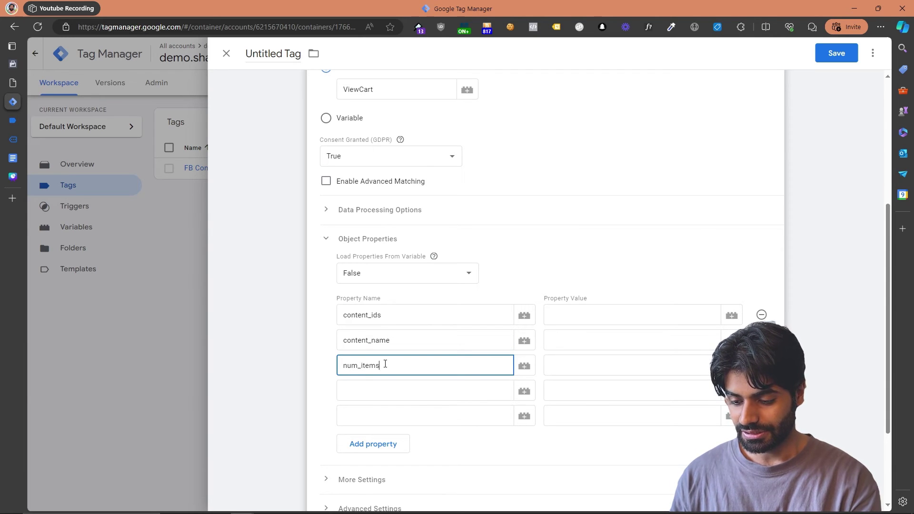
click(383, 391)
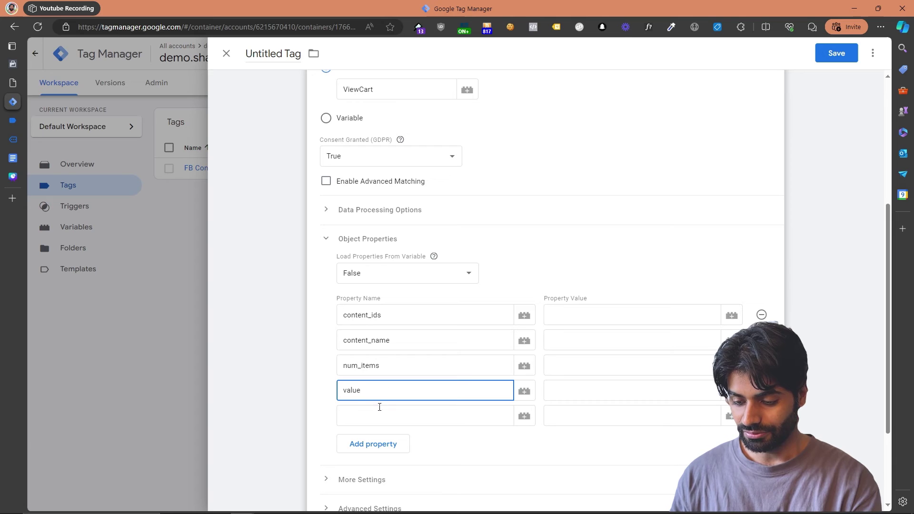
Name the fifth object property currency, and add two more properties named contents and content_type
click(375, 421)
text(currency)
click(374, 443)
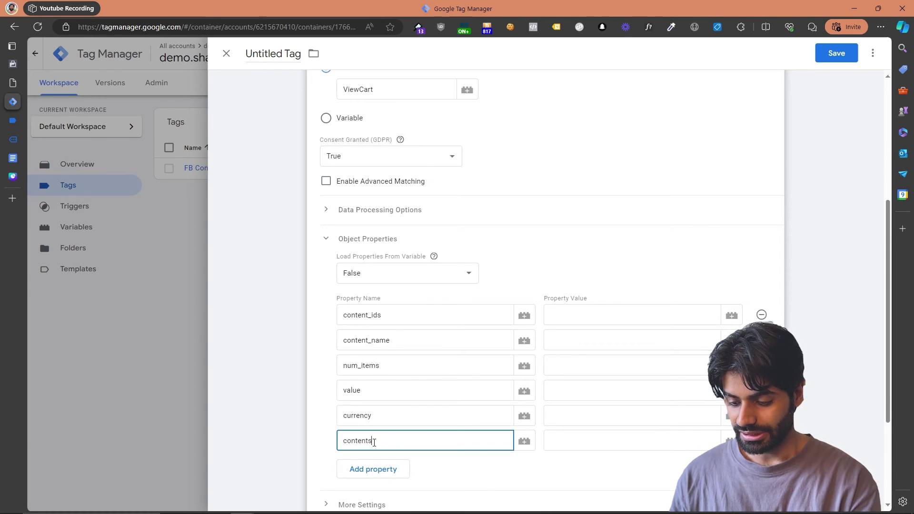
text(contents)
click(375, 469)
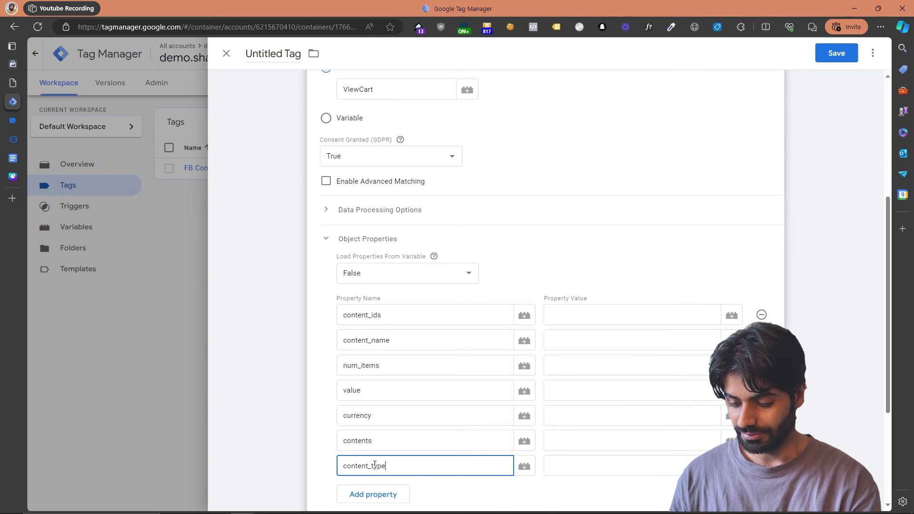
Set content_ids to the FPG EI Content IDs variable and content_name to the FPG EI Content Name variable
click(587, 319)
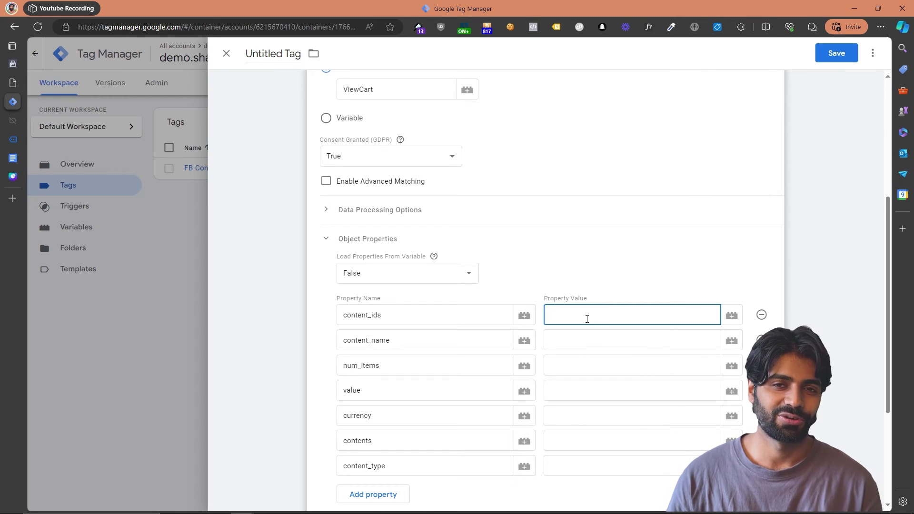
click(732, 316)
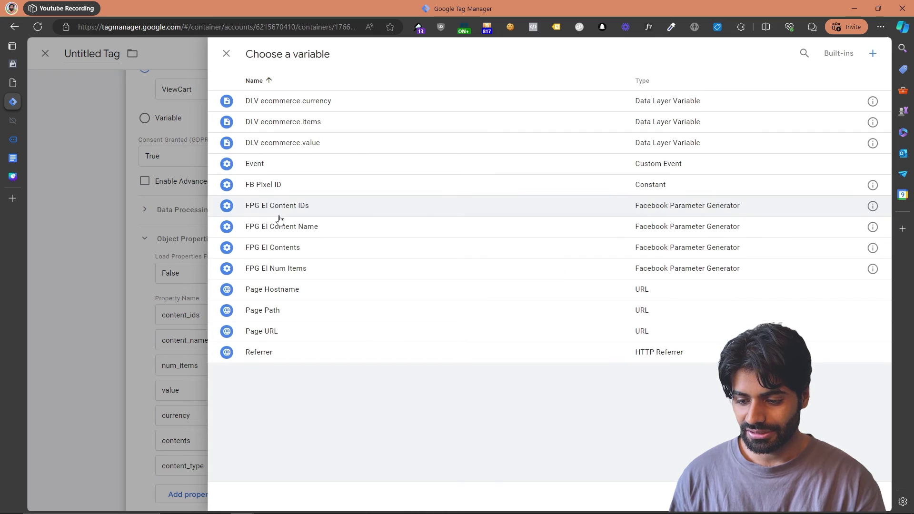
click(280, 208)
click(732, 341)
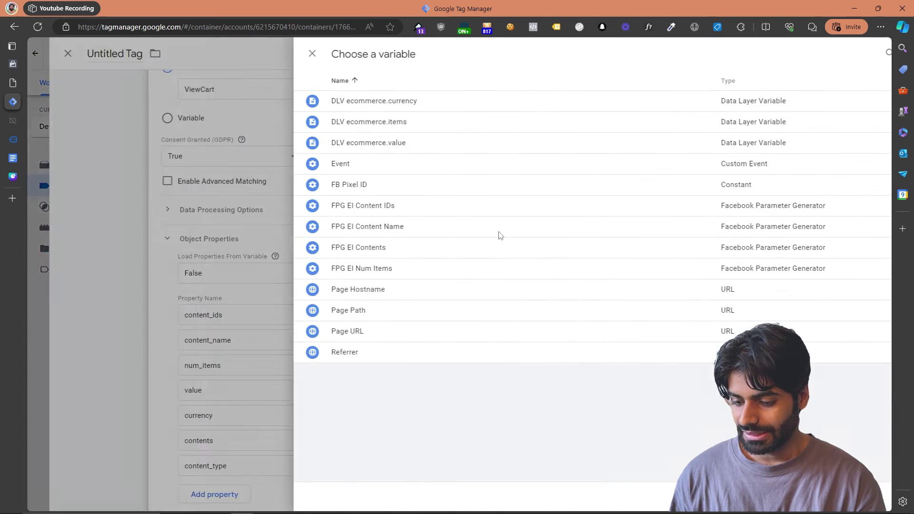
click(332, 227)
Pick the DLV ecommerce.value variable and move it from the num_items row to the value property's row
click(731, 366)
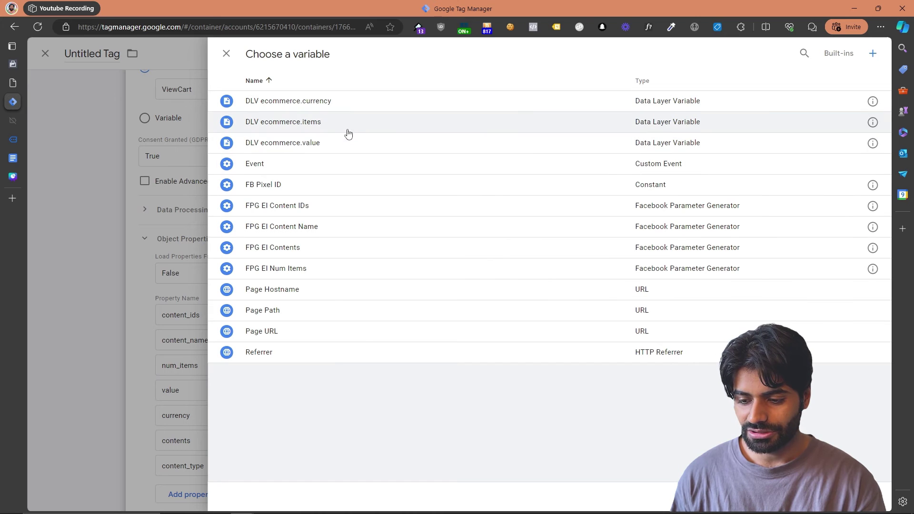
click(343, 144)
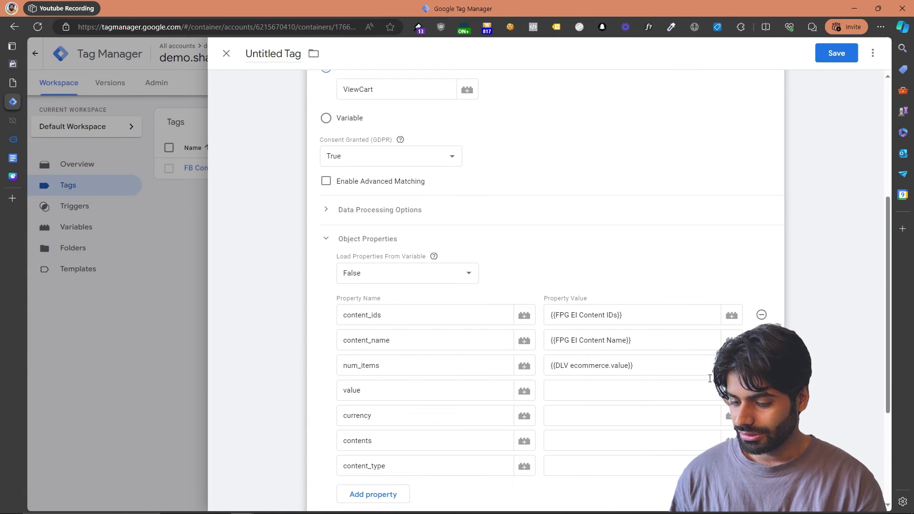
triple_click(676, 367)
key(ctrl+x)
click(655, 397)
key(ctrl+v)
Set num_items to the FPG EI Num Items variable and currency to the DLV ecommerce.currency variable
click(731, 366)
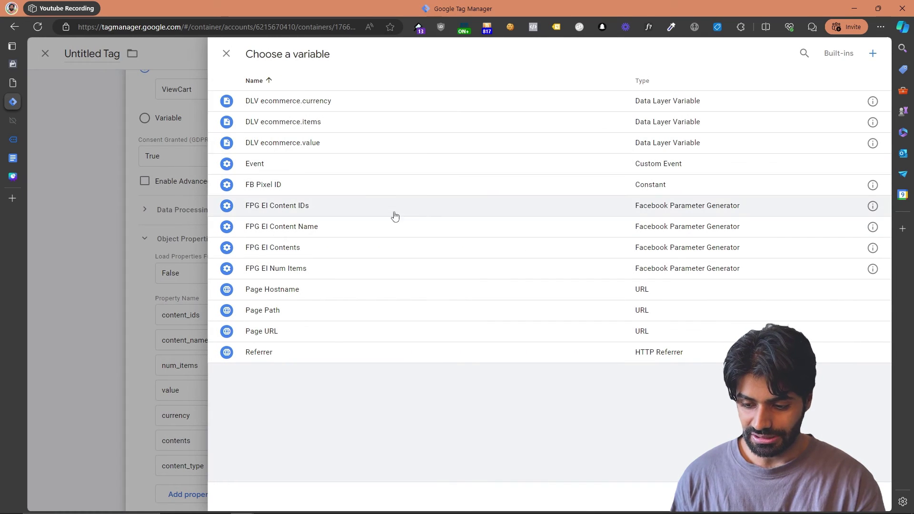
click(372, 272)
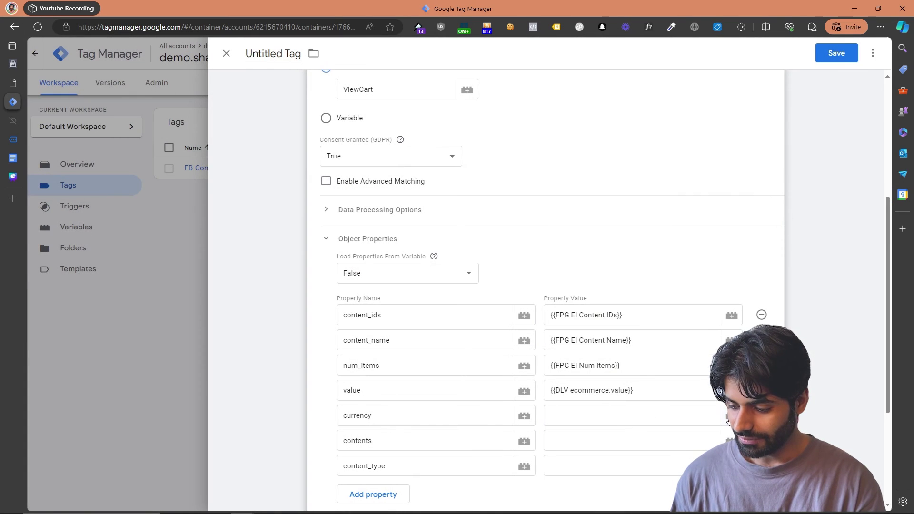
click(731, 416)
click(353, 106)
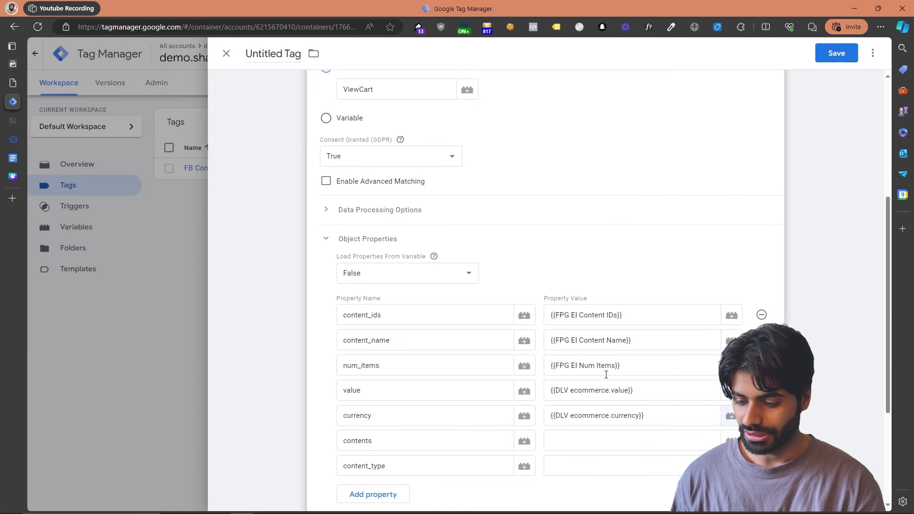
Set the contents property to the FPG EI Contents variable and content_type to product
click(731, 441)
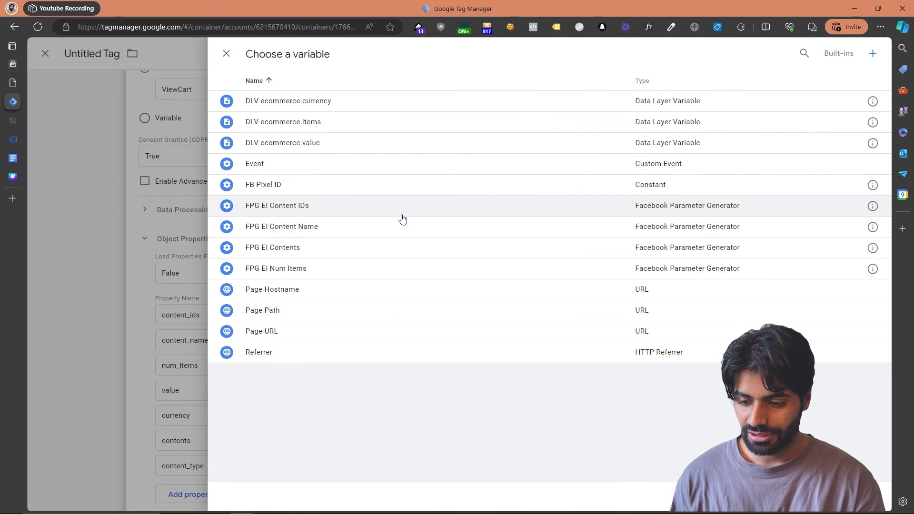
click(346, 251)
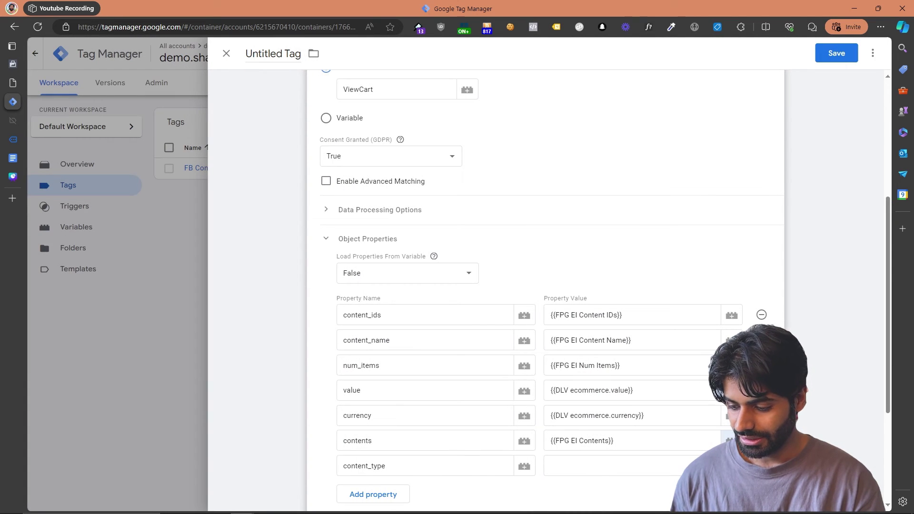
click(614, 465)
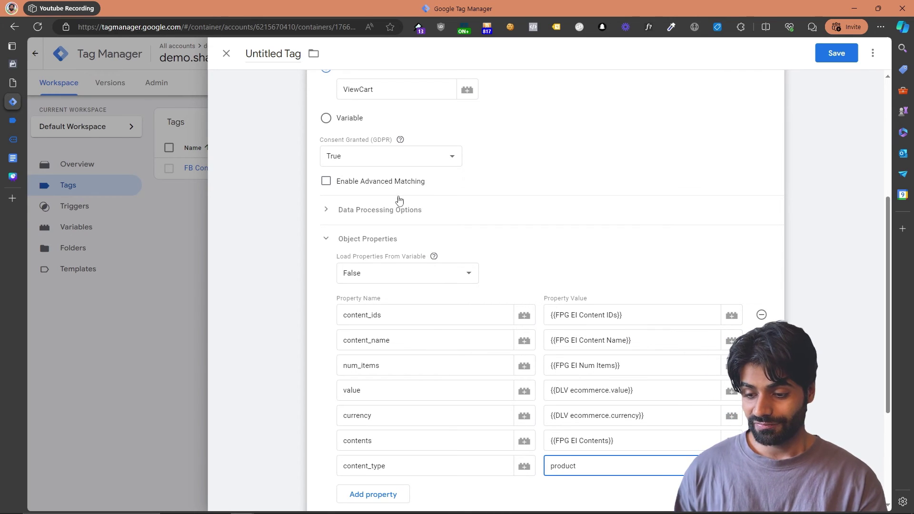
Name the tag FB View Cart and save it
click(274, 55)
text(F)
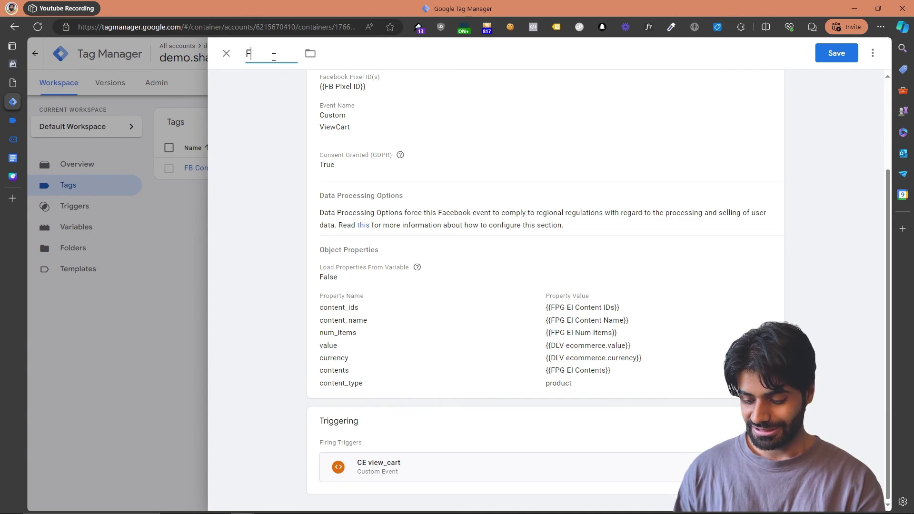
text(B View Cart)
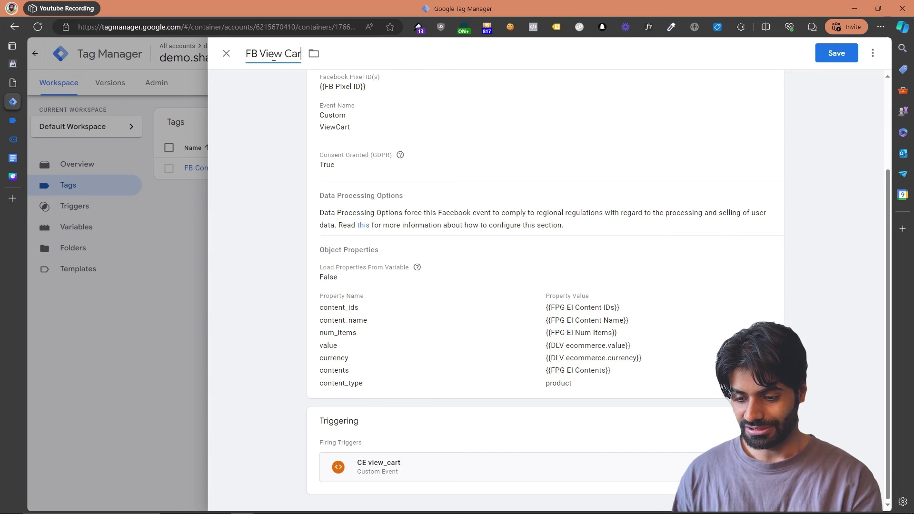
click(834, 57)
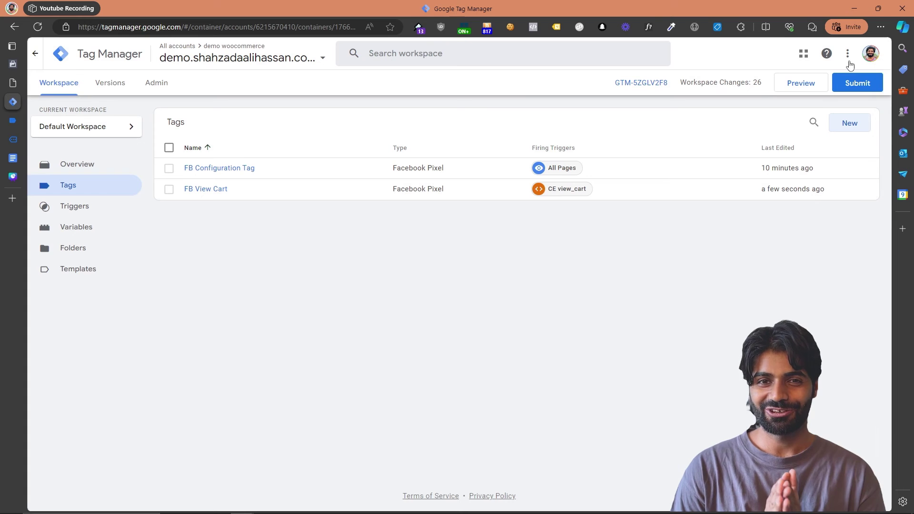
Preview the container on the demo shop, add the Smart LED Light Bulb to the cart and view the cart
click(801, 94)
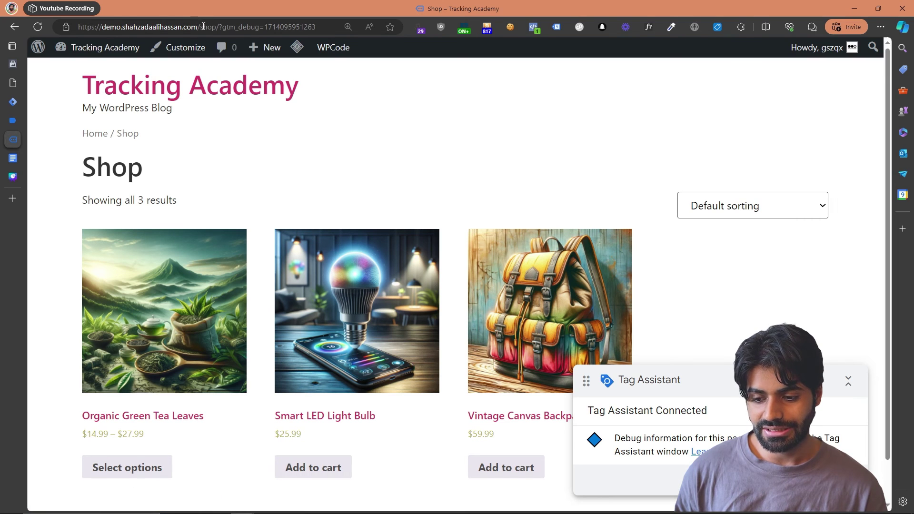
click(318, 311)
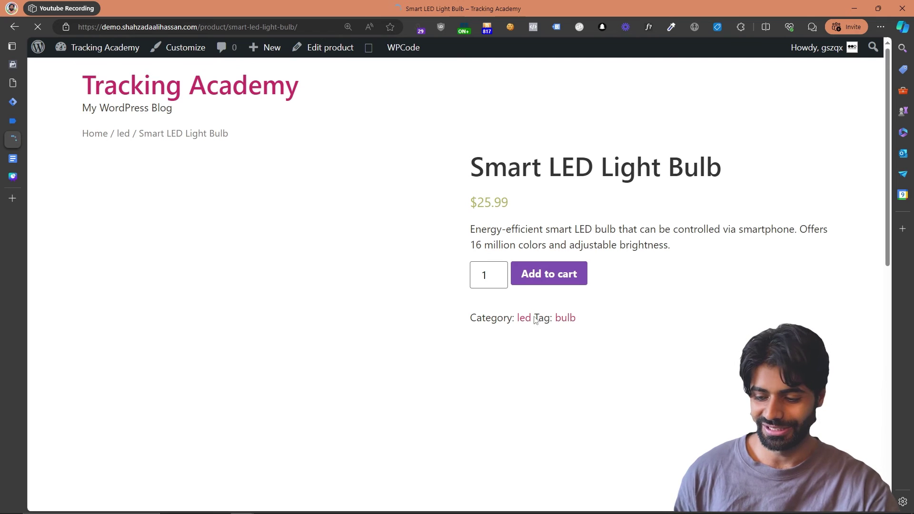
click(564, 281)
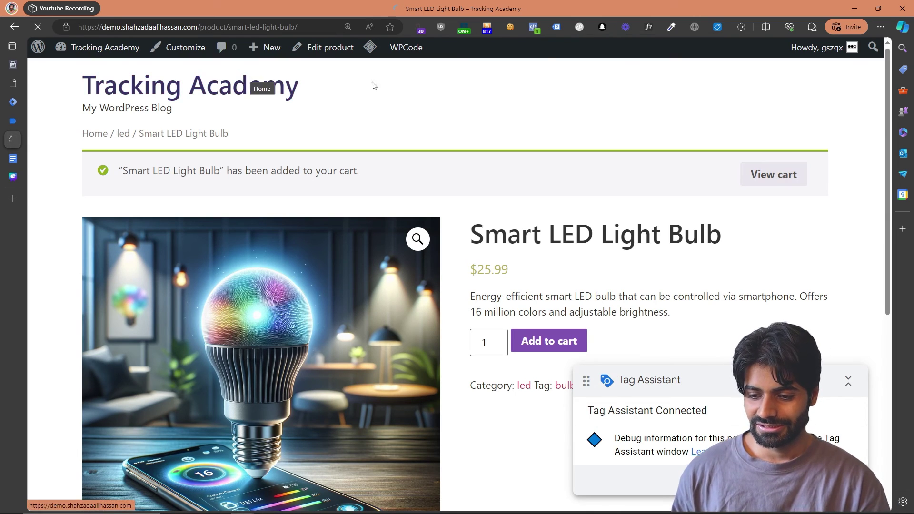
click(767, 178)
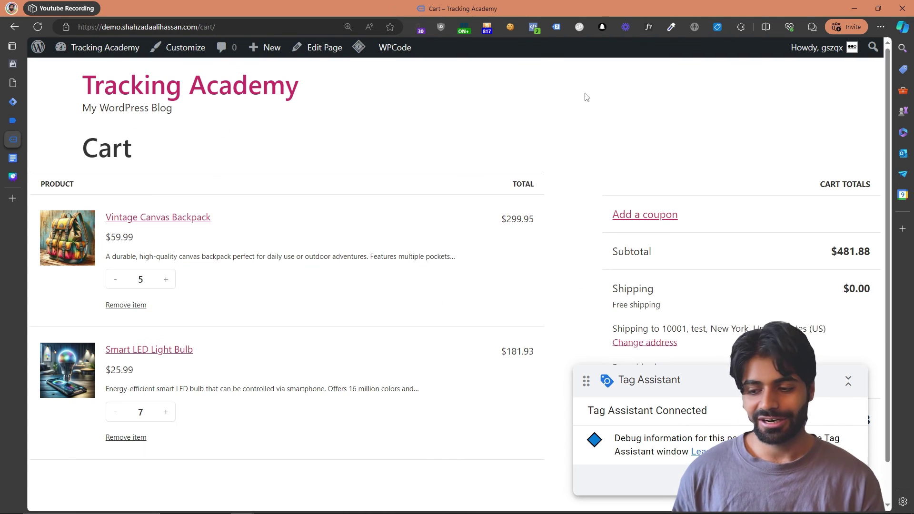
Examine the ViewCart event's custom parameters in Meta Pixel Helper, including content_ids, content_name, contents, num_items and value
click(532, 27)
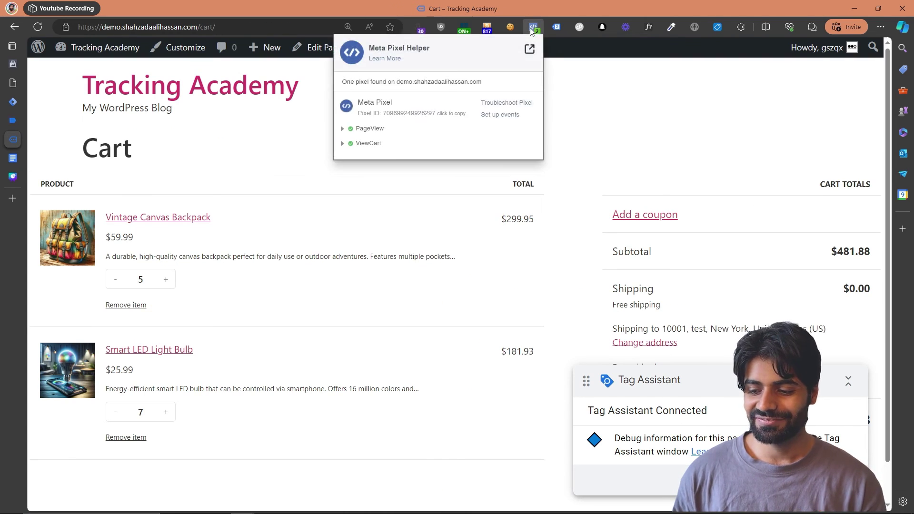
click(368, 143)
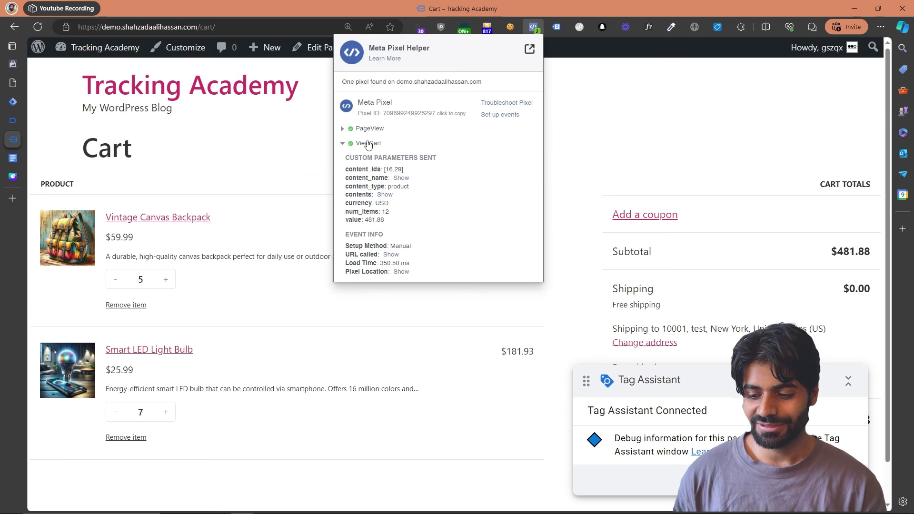
click(401, 178)
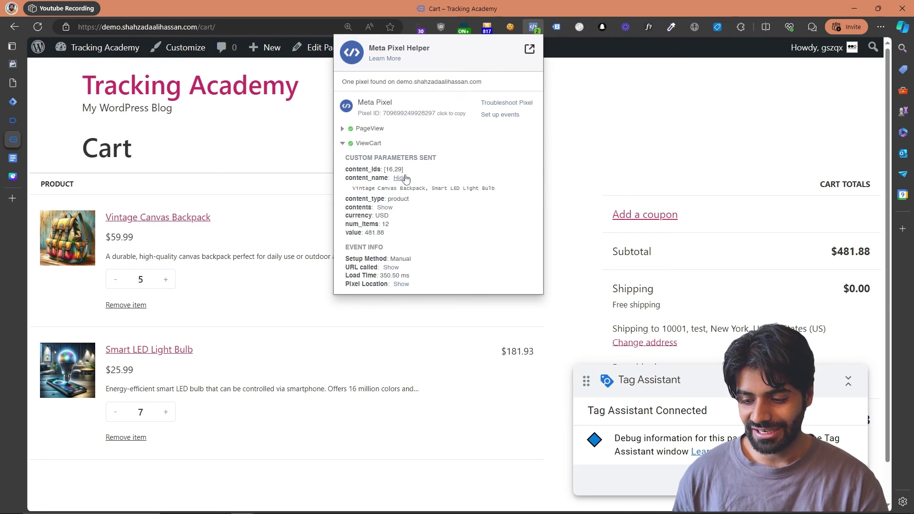
click(385, 208)
drag(350, 222, 448, 231)
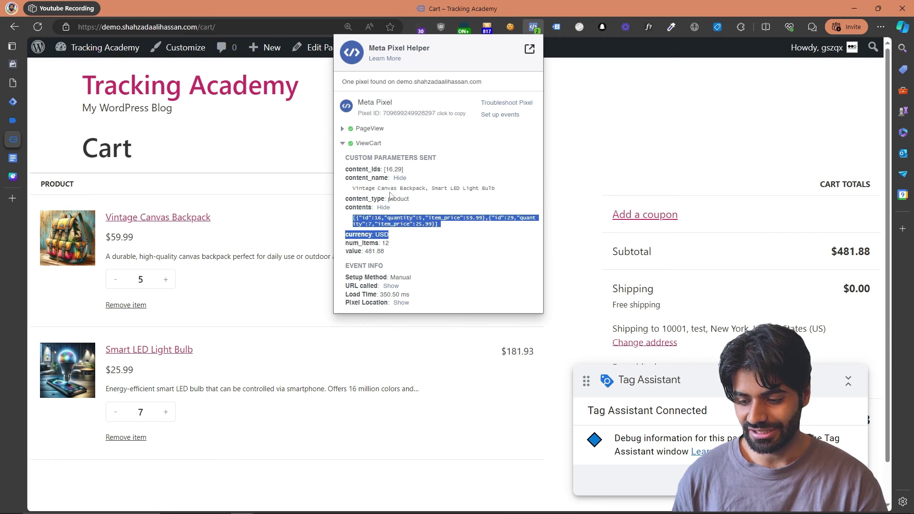
drag(355, 185, 459, 194)
drag(403, 170, 389, 170)
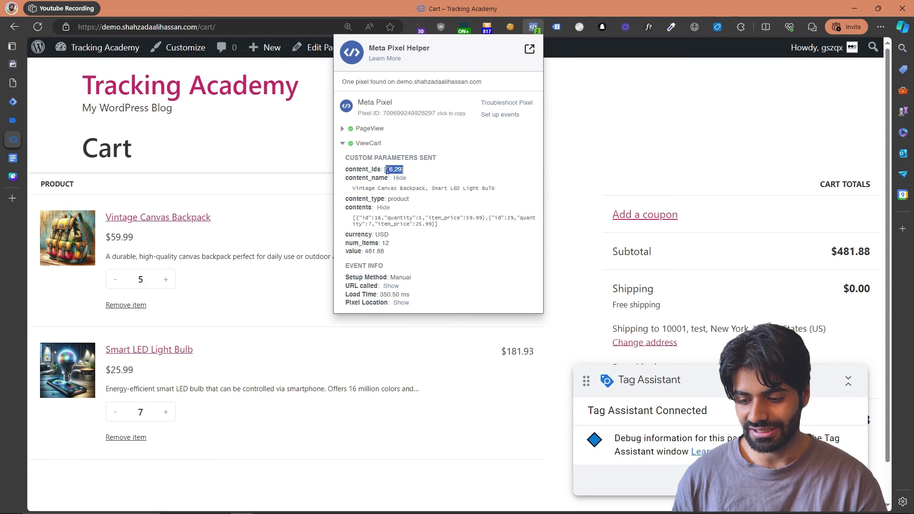
drag(391, 253, 349, 243)
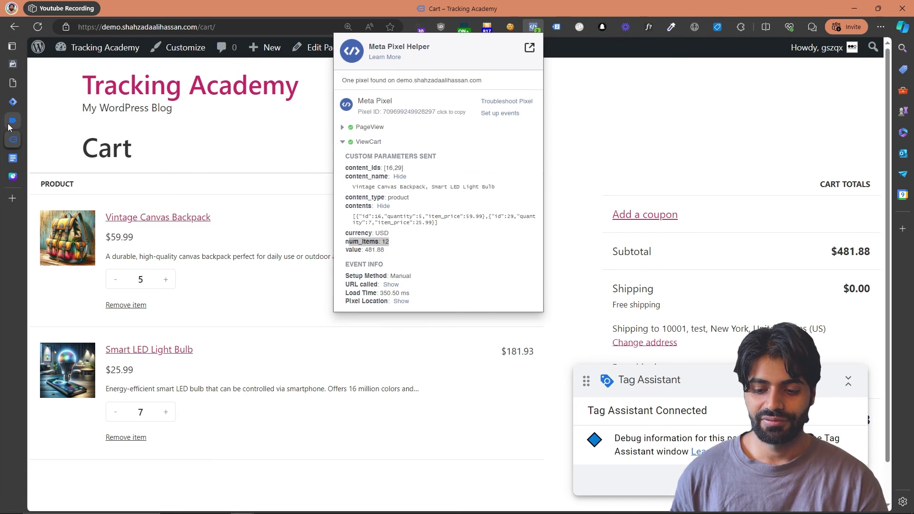
Switch to Tag Assistant and inspect the FB View Cart tag's details under the cart page's view_cart event
click(9, 125)
click(80, 206)
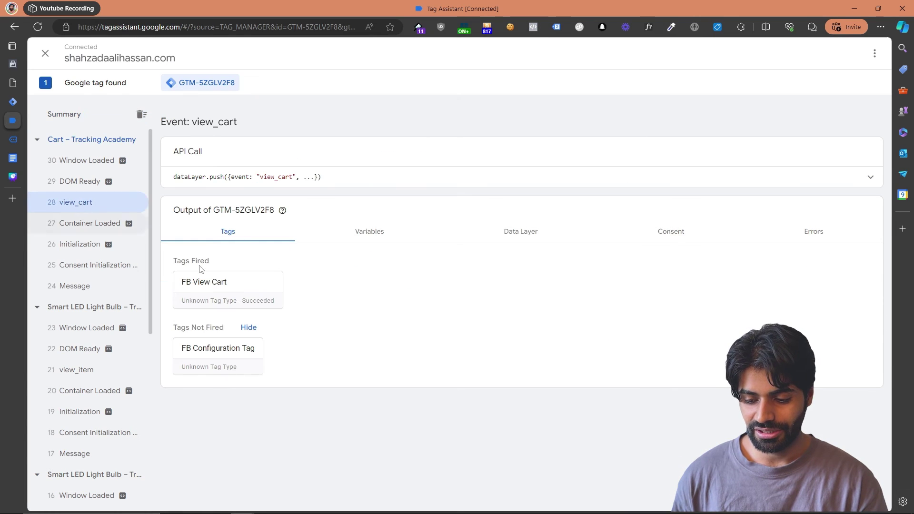
click(239, 301)
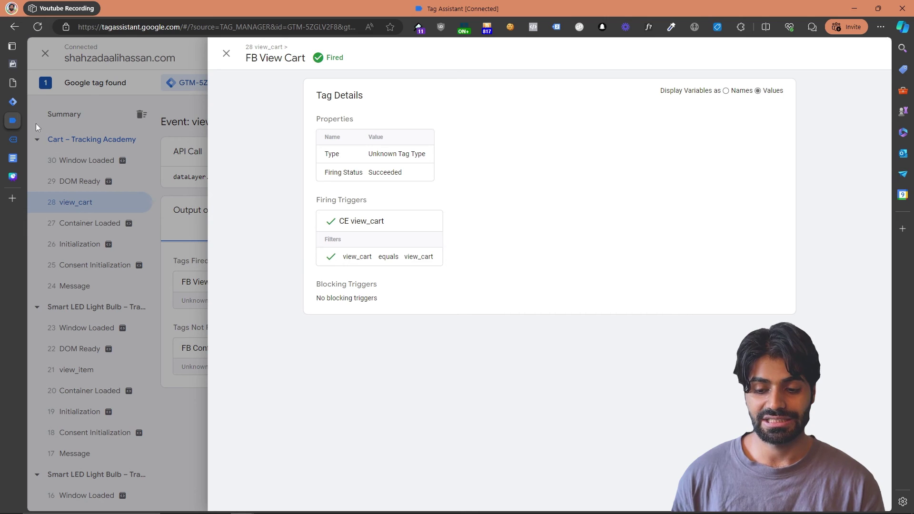
Switch to Meta Events Manager and examine all parameters of the ViewCart event received in the test events
click(14, 65)
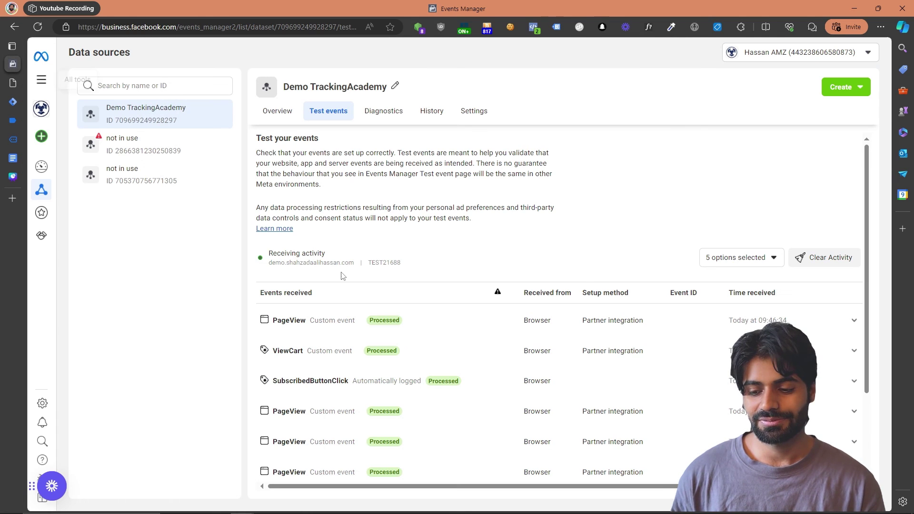
scroll(342, 276, down, 1)
click(344, 322)
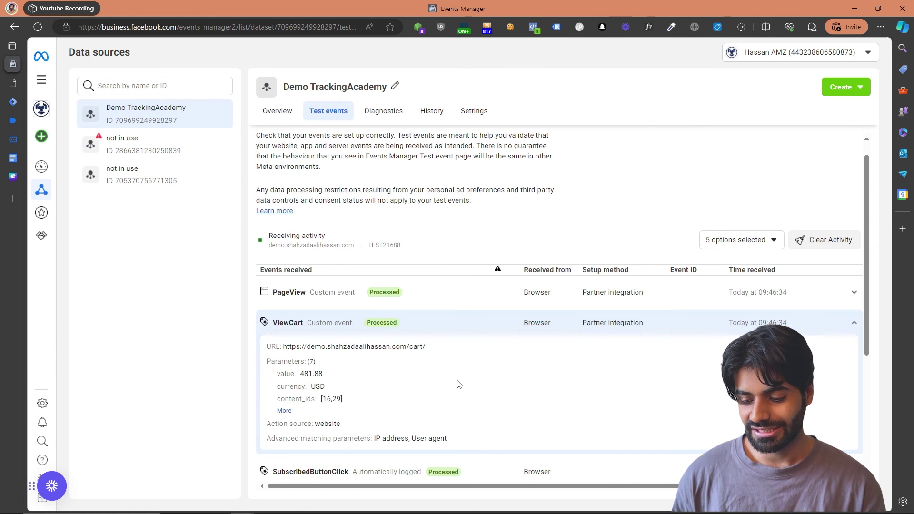
click(284, 411)
scroll(401, 392, down, 1)
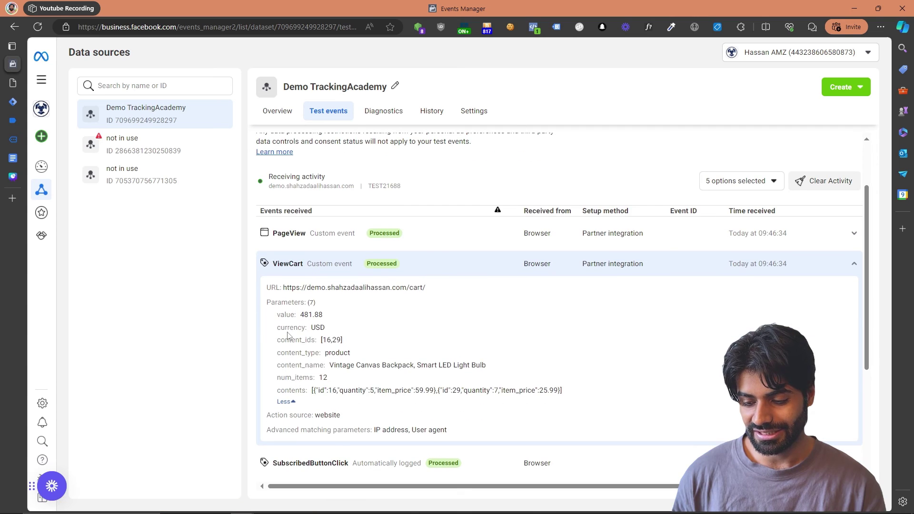
drag(278, 318, 595, 396)
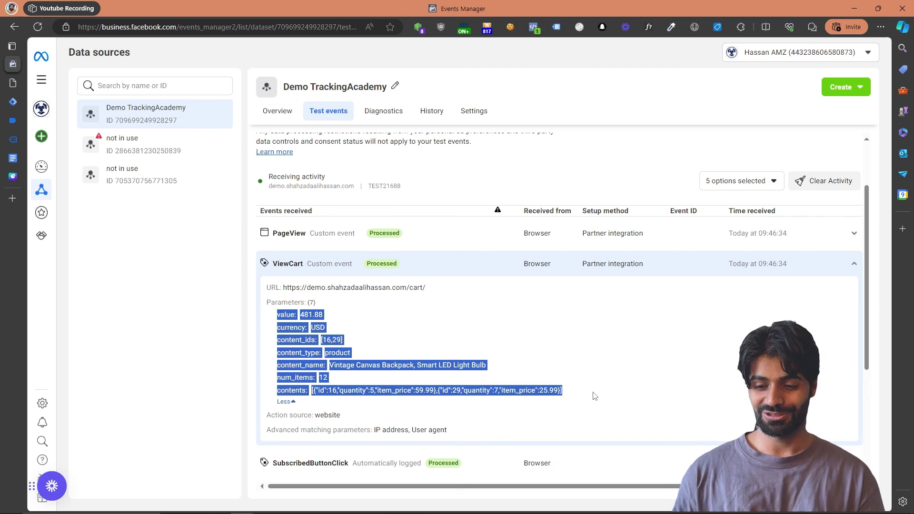
Back in Google Tag Manager, publish the workspace changes as a version named with the author's name in brackets plus the FB cart label
click(23, 106)
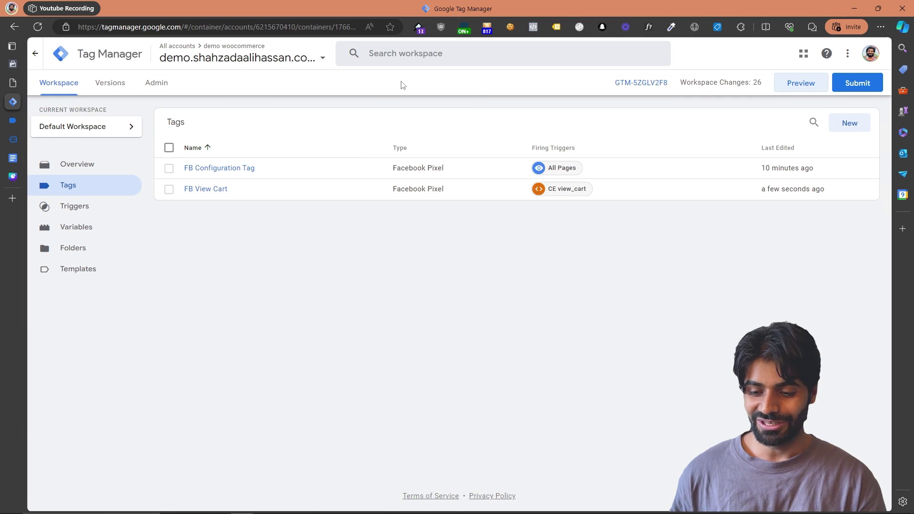
click(858, 83)
click(378, 177)
text(0)
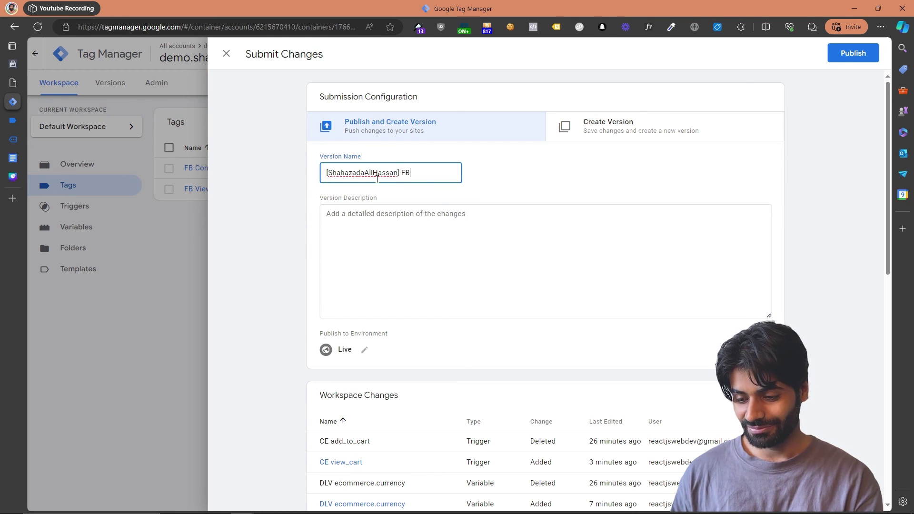
text(Cart)
click(852, 51)
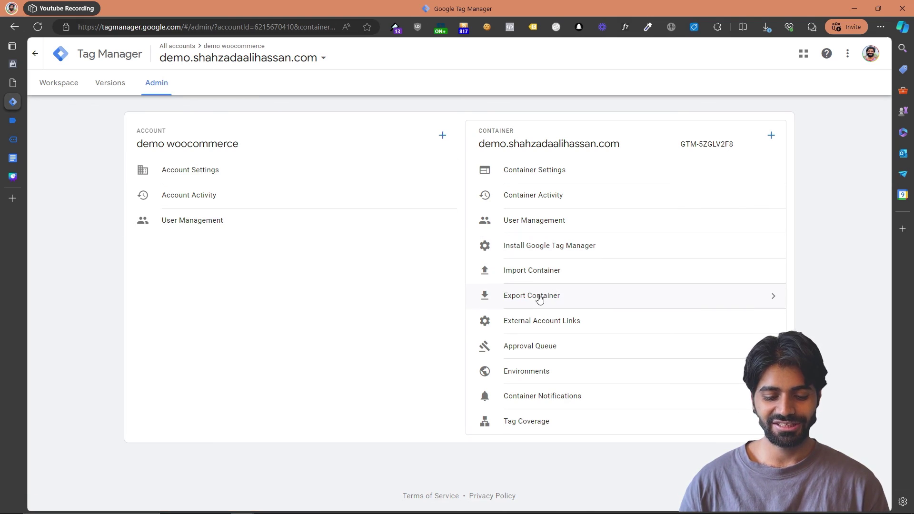
click(531, 281)
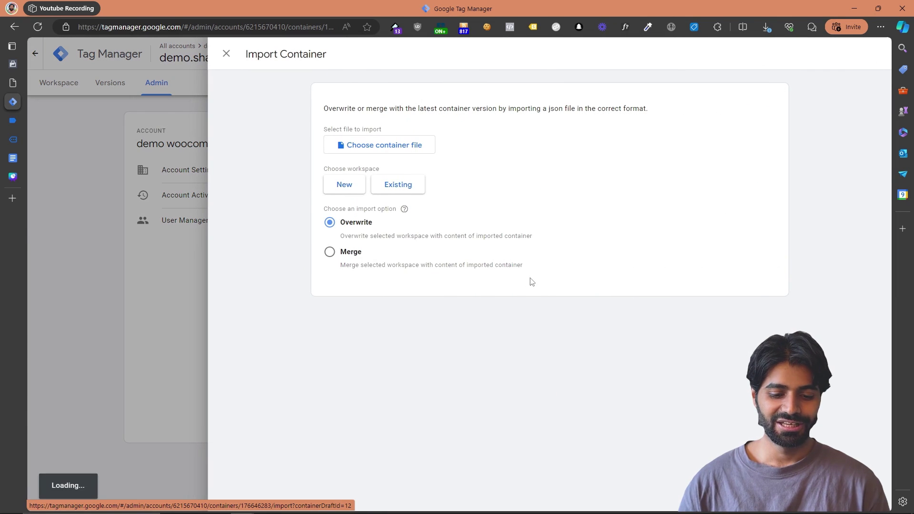
click(403, 157)
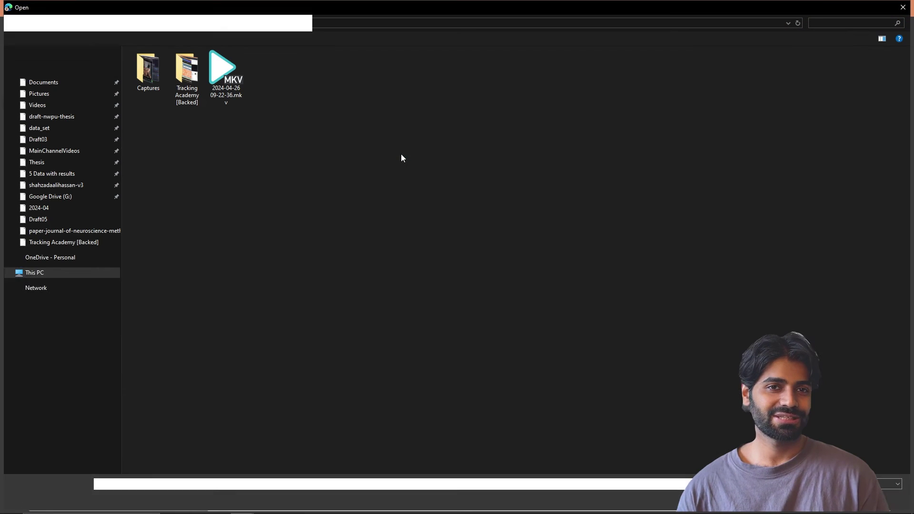
click(25, 71)
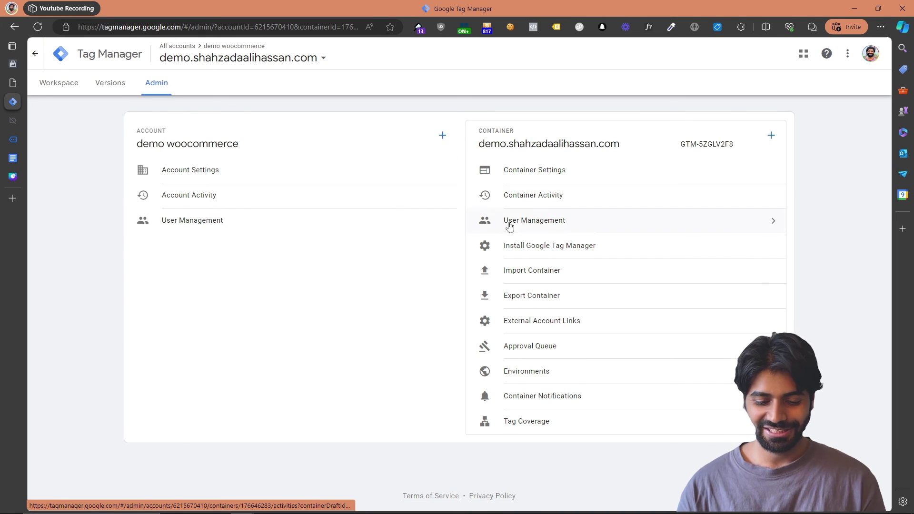
Start a container import and choose the file FB + WooCommerce + GTM + ViewCart.json from the Downloads folder
click(515, 271)
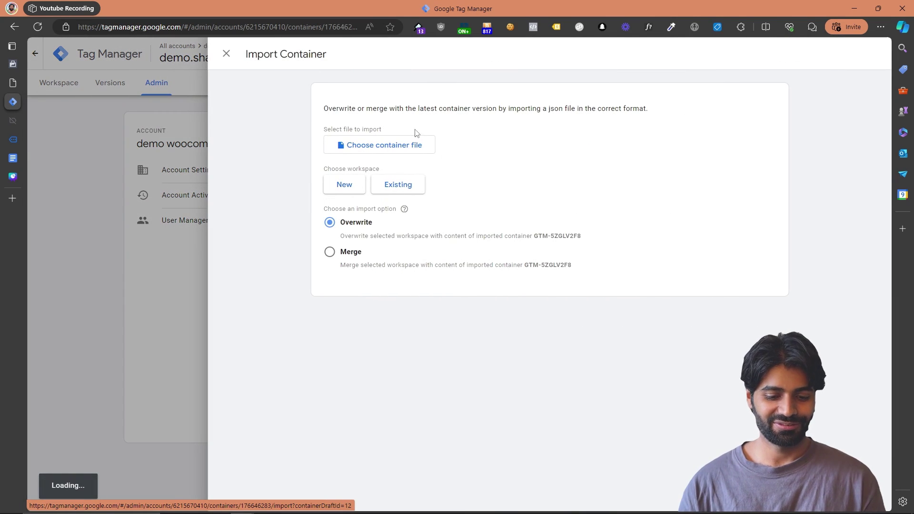
click(397, 153)
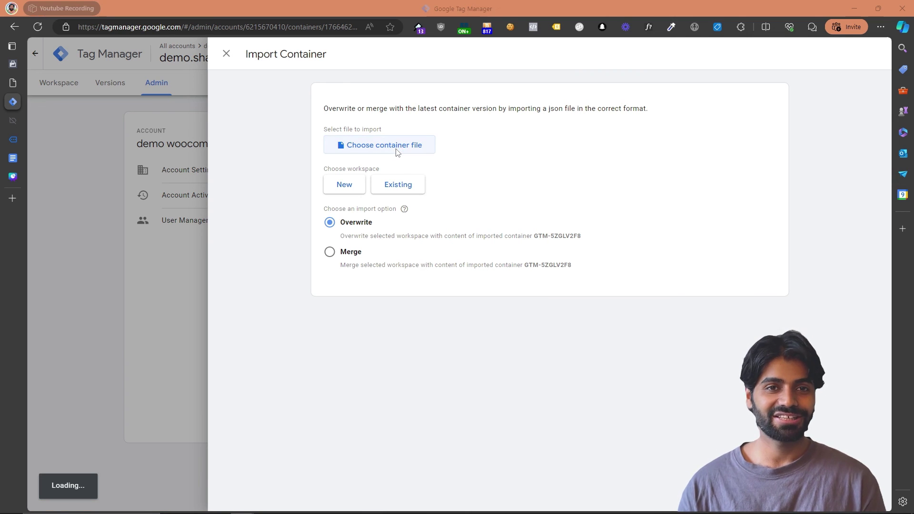
click(48, 72)
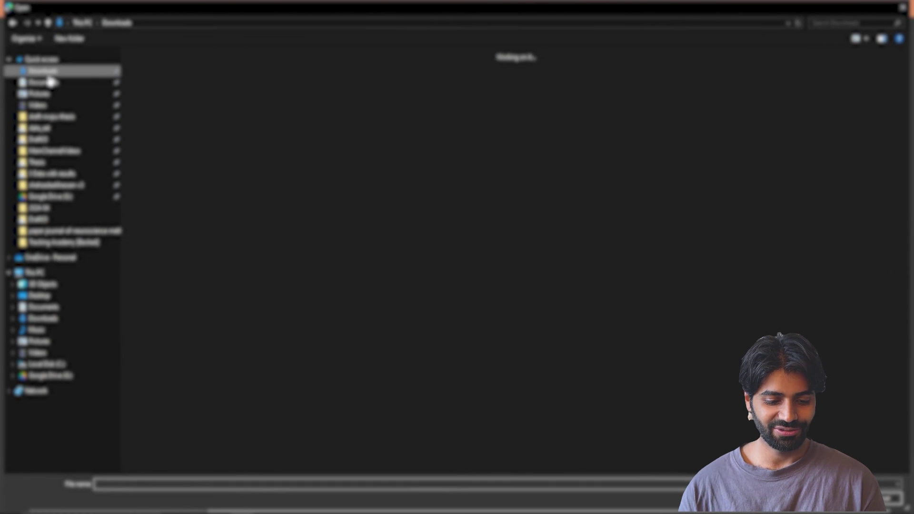
double_click(153, 95)
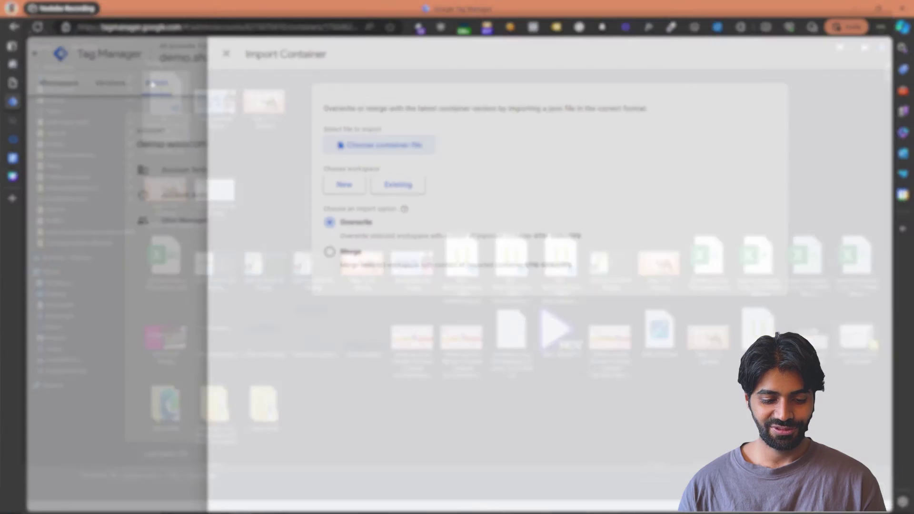
Set the import to the existing Default Workspace with the Merge option
click(406, 185)
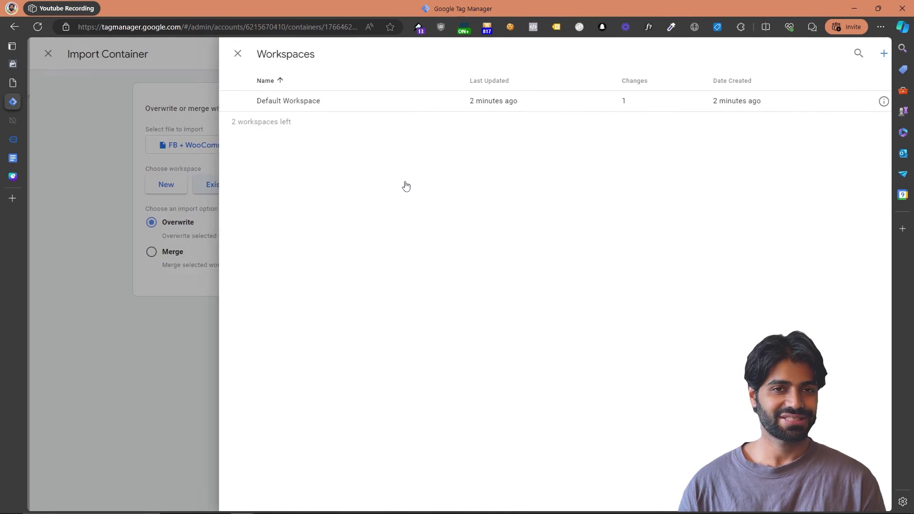
click(456, 100)
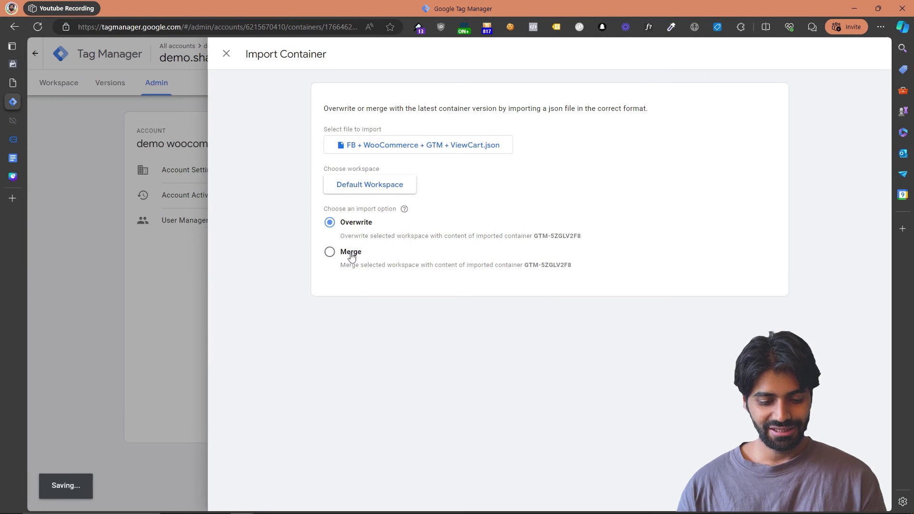
click(352, 256)
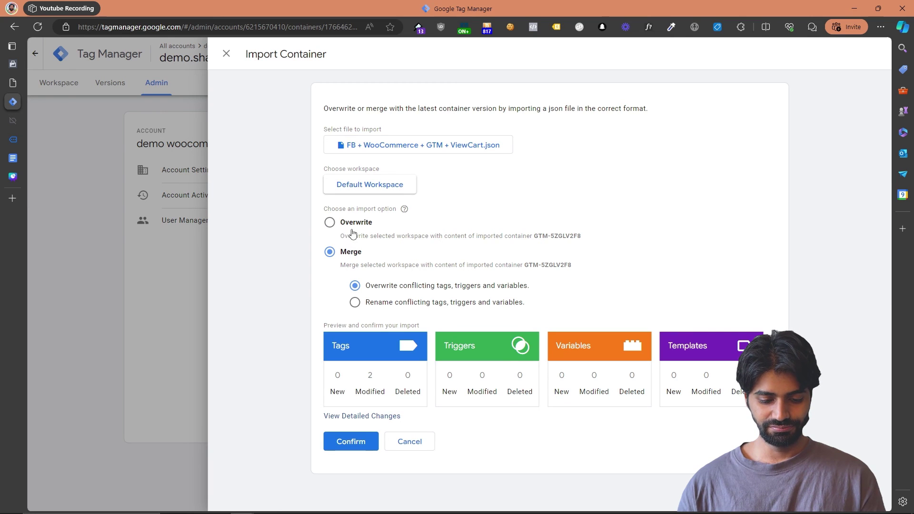
Confirm the merge import of the container file into the Default Workspace
click(358, 448)
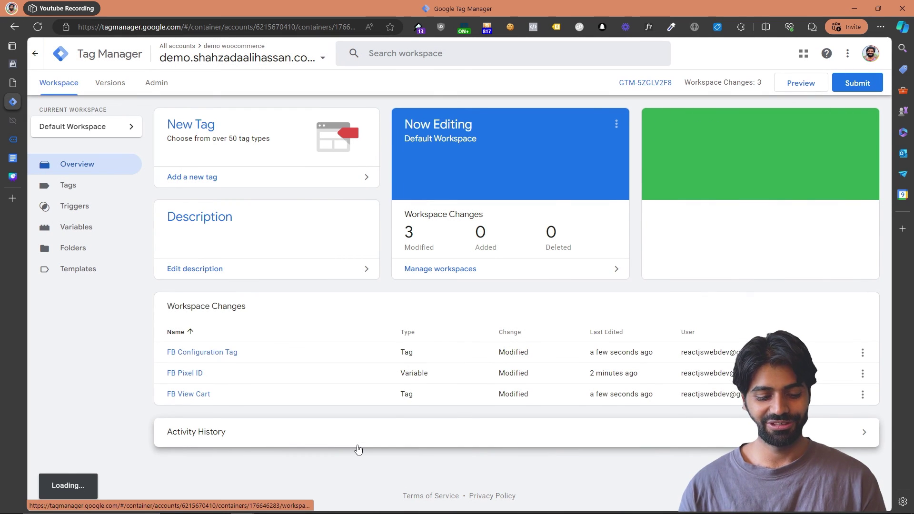
Open the user-defined variable FB Pixel ID, examine its constant value and references, and close it without editing
click(75, 228)
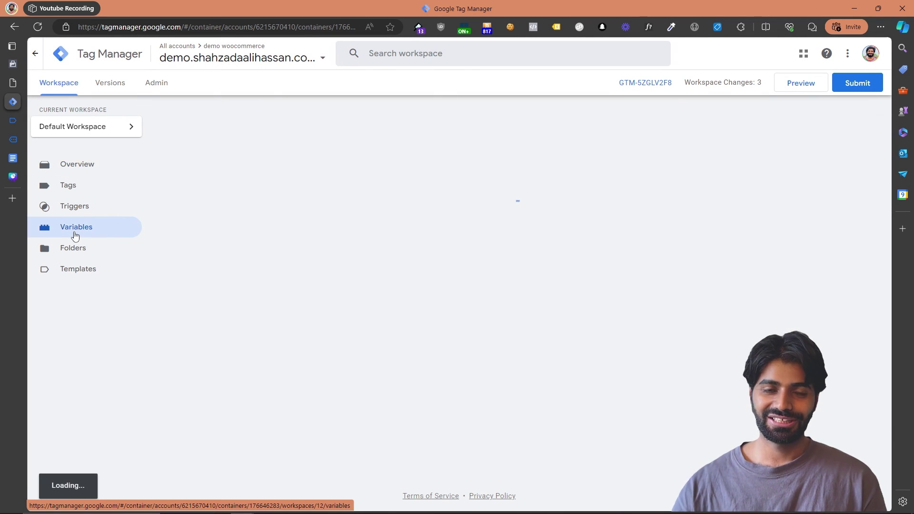
scroll(285, 267, down, 1)
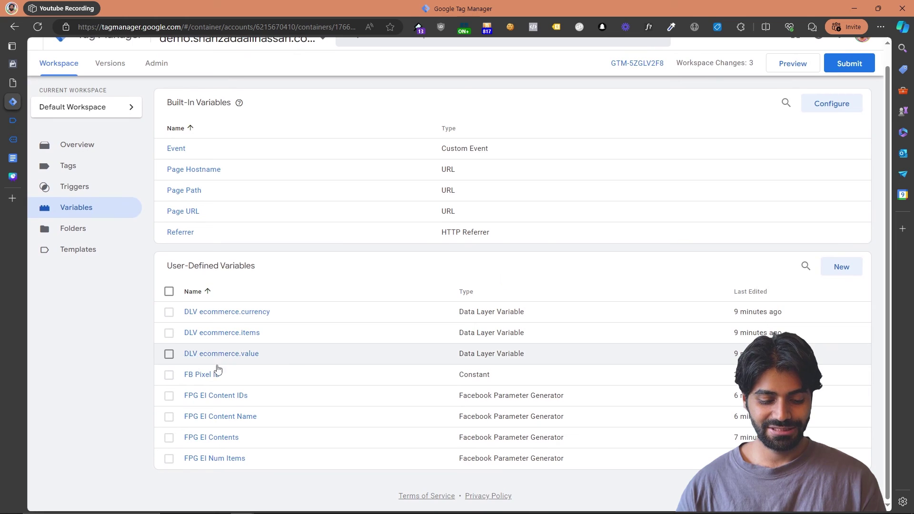
click(208, 374)
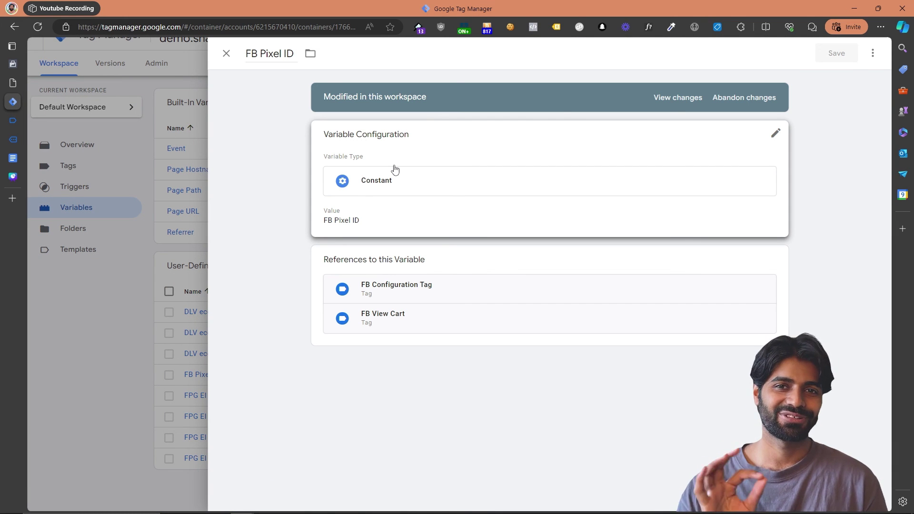
click(145, 255)
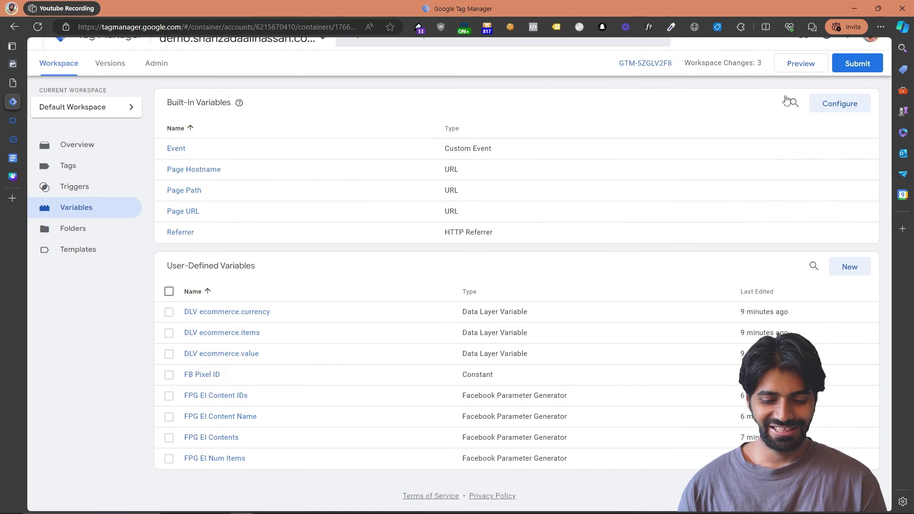
scroll(809, 135, down, 1)
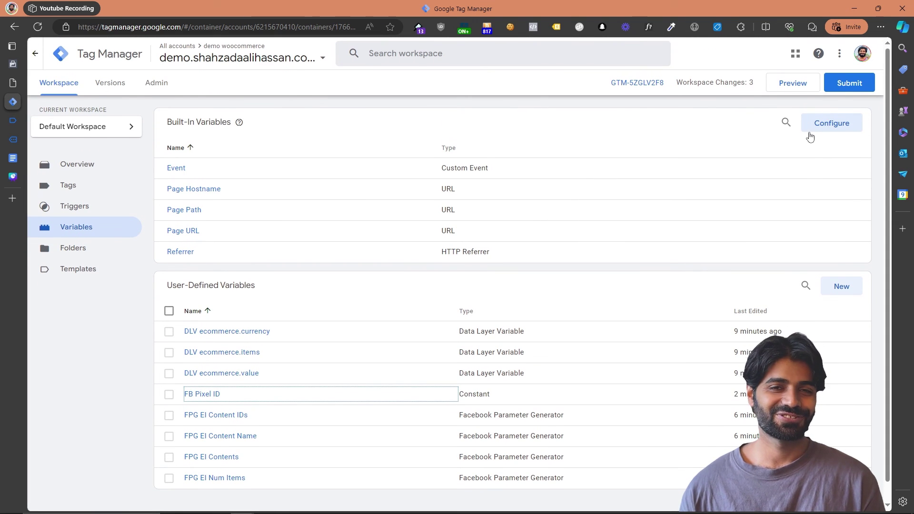